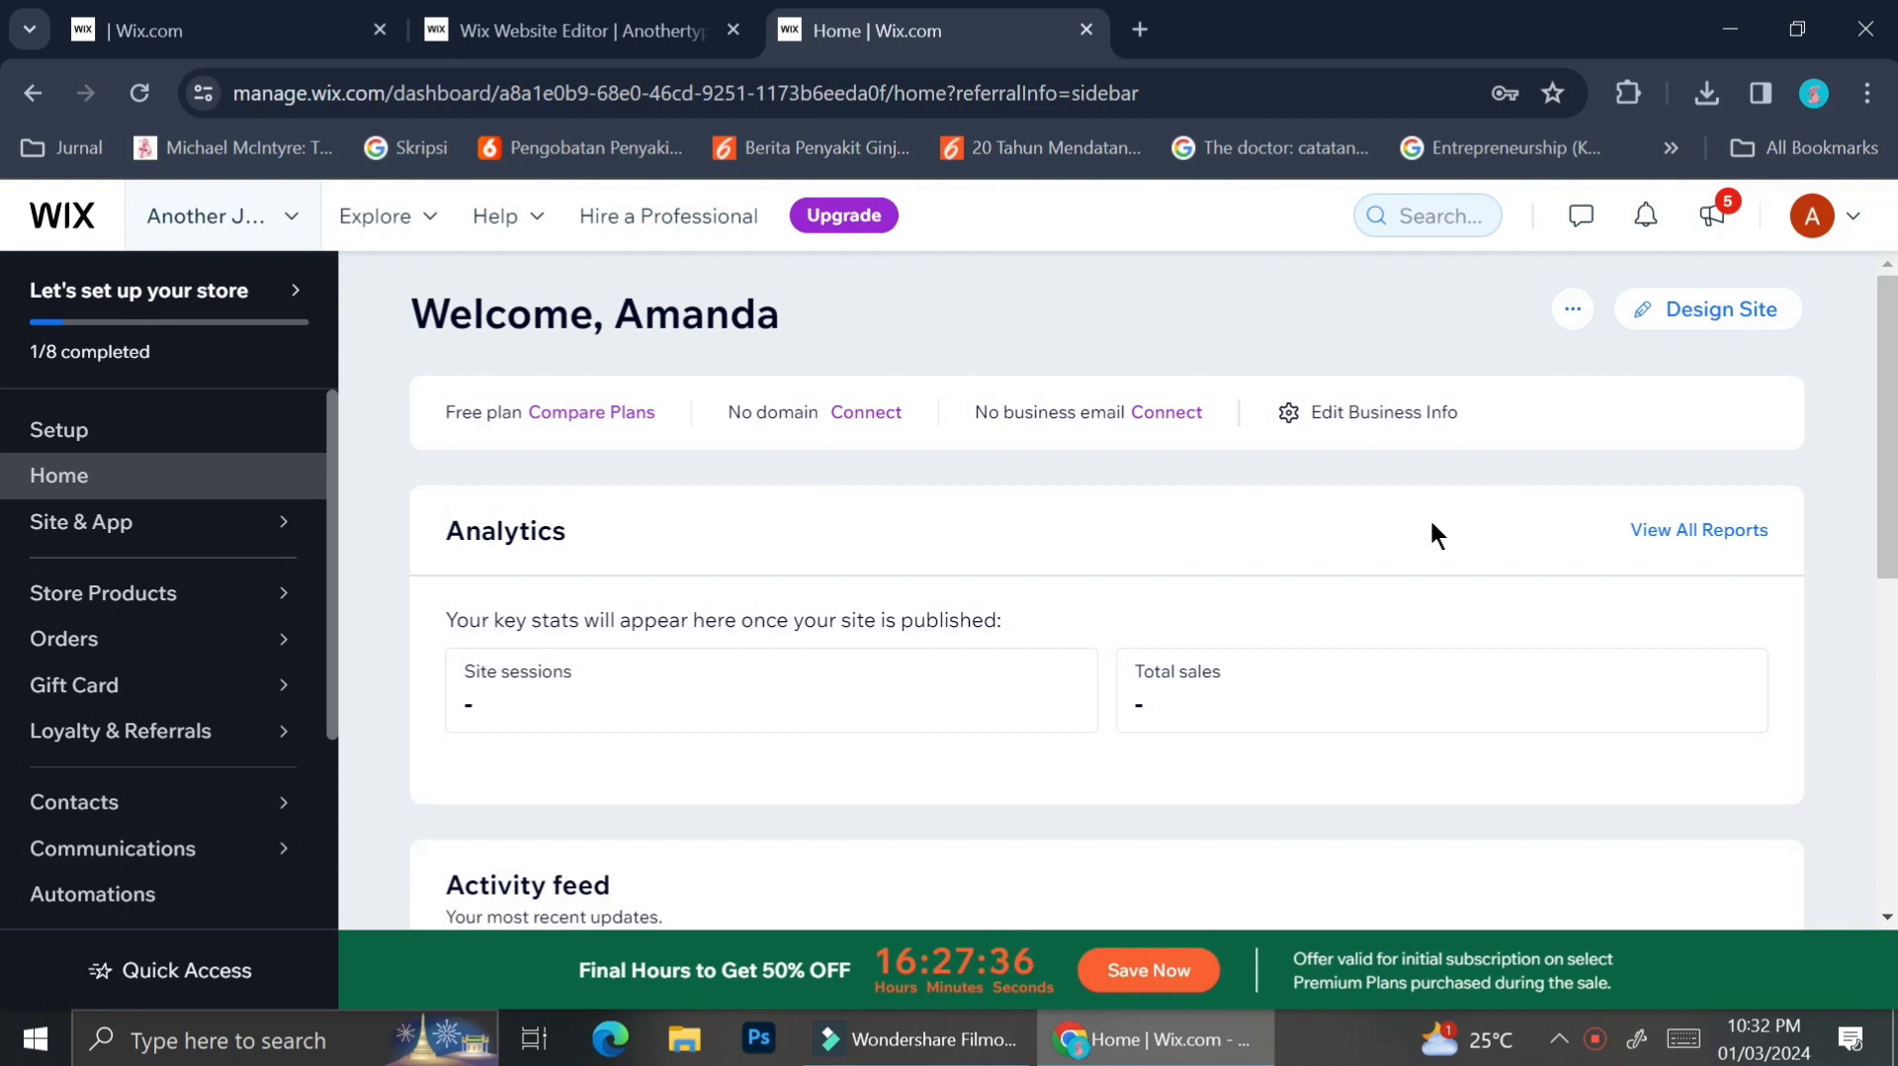
Open the store's product categories and start a new category named Summer Collection.
mouse_move(249, 660)
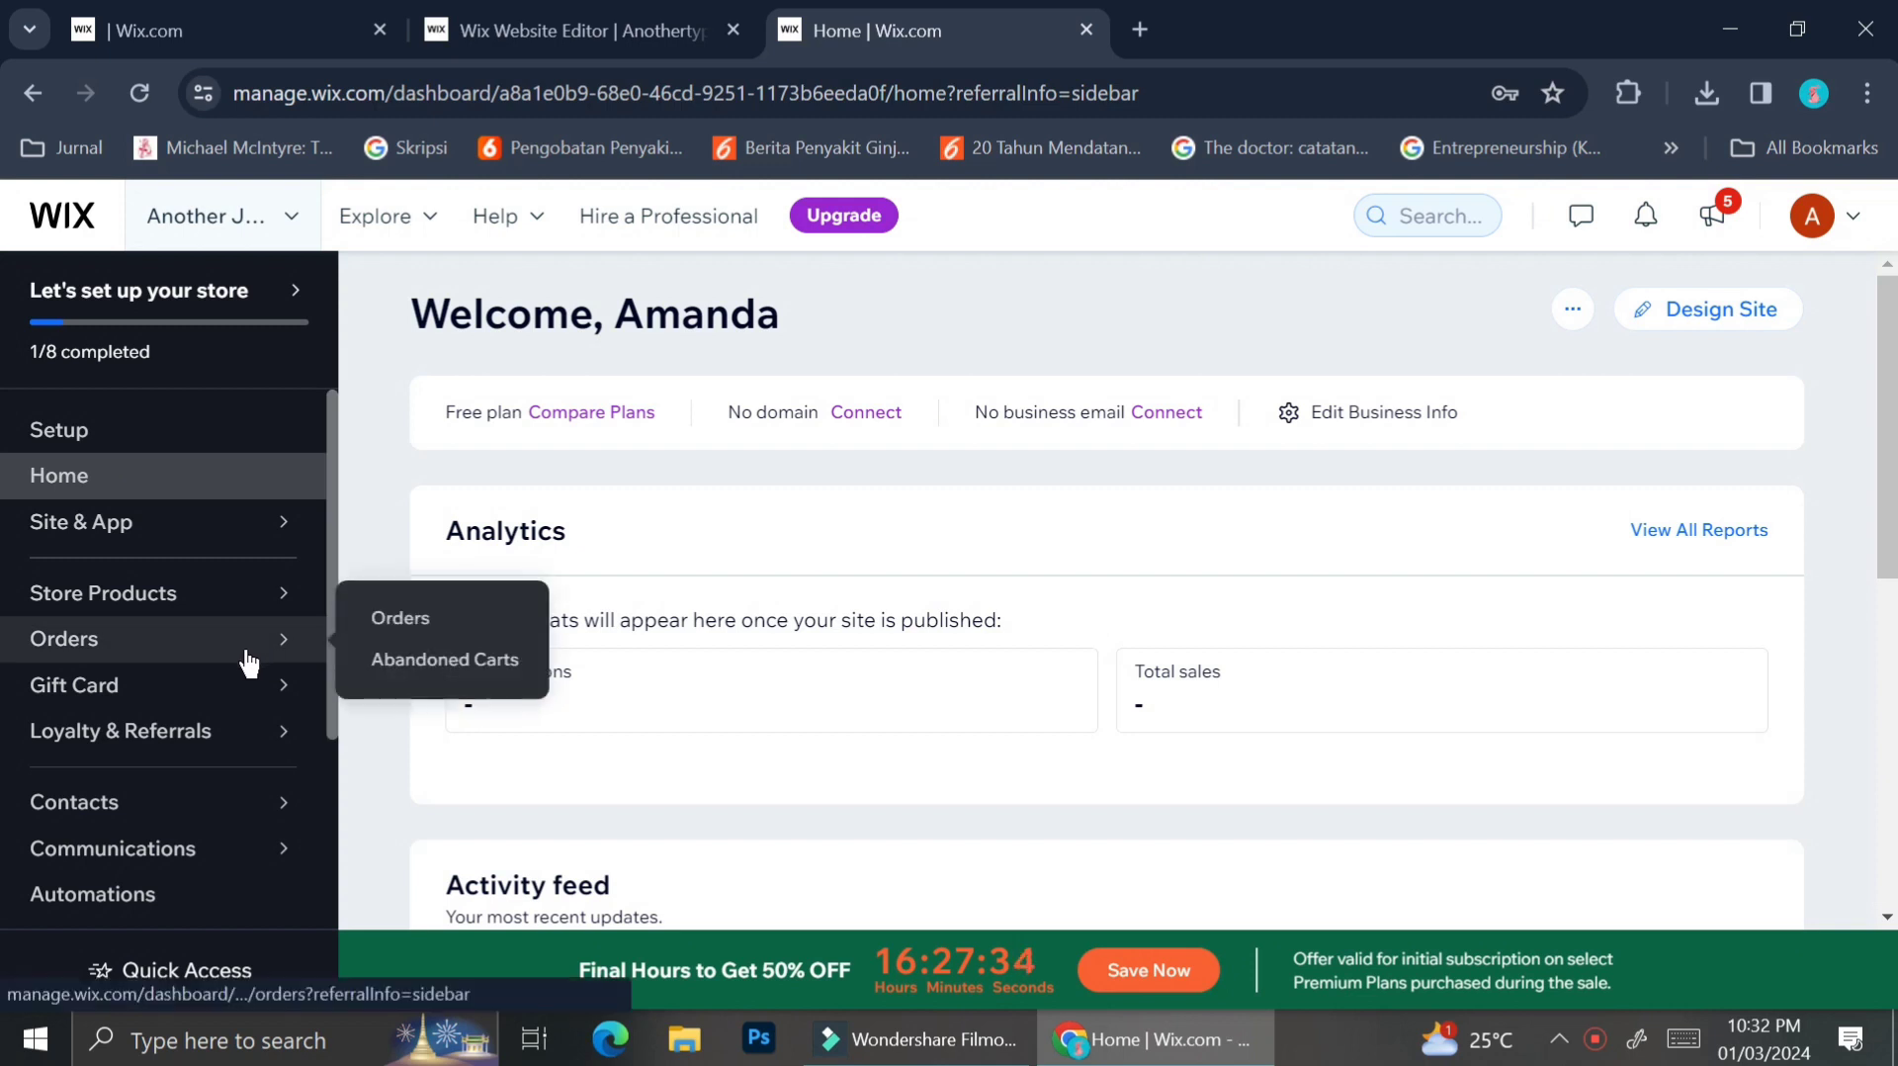
mouse_move(228, 615)
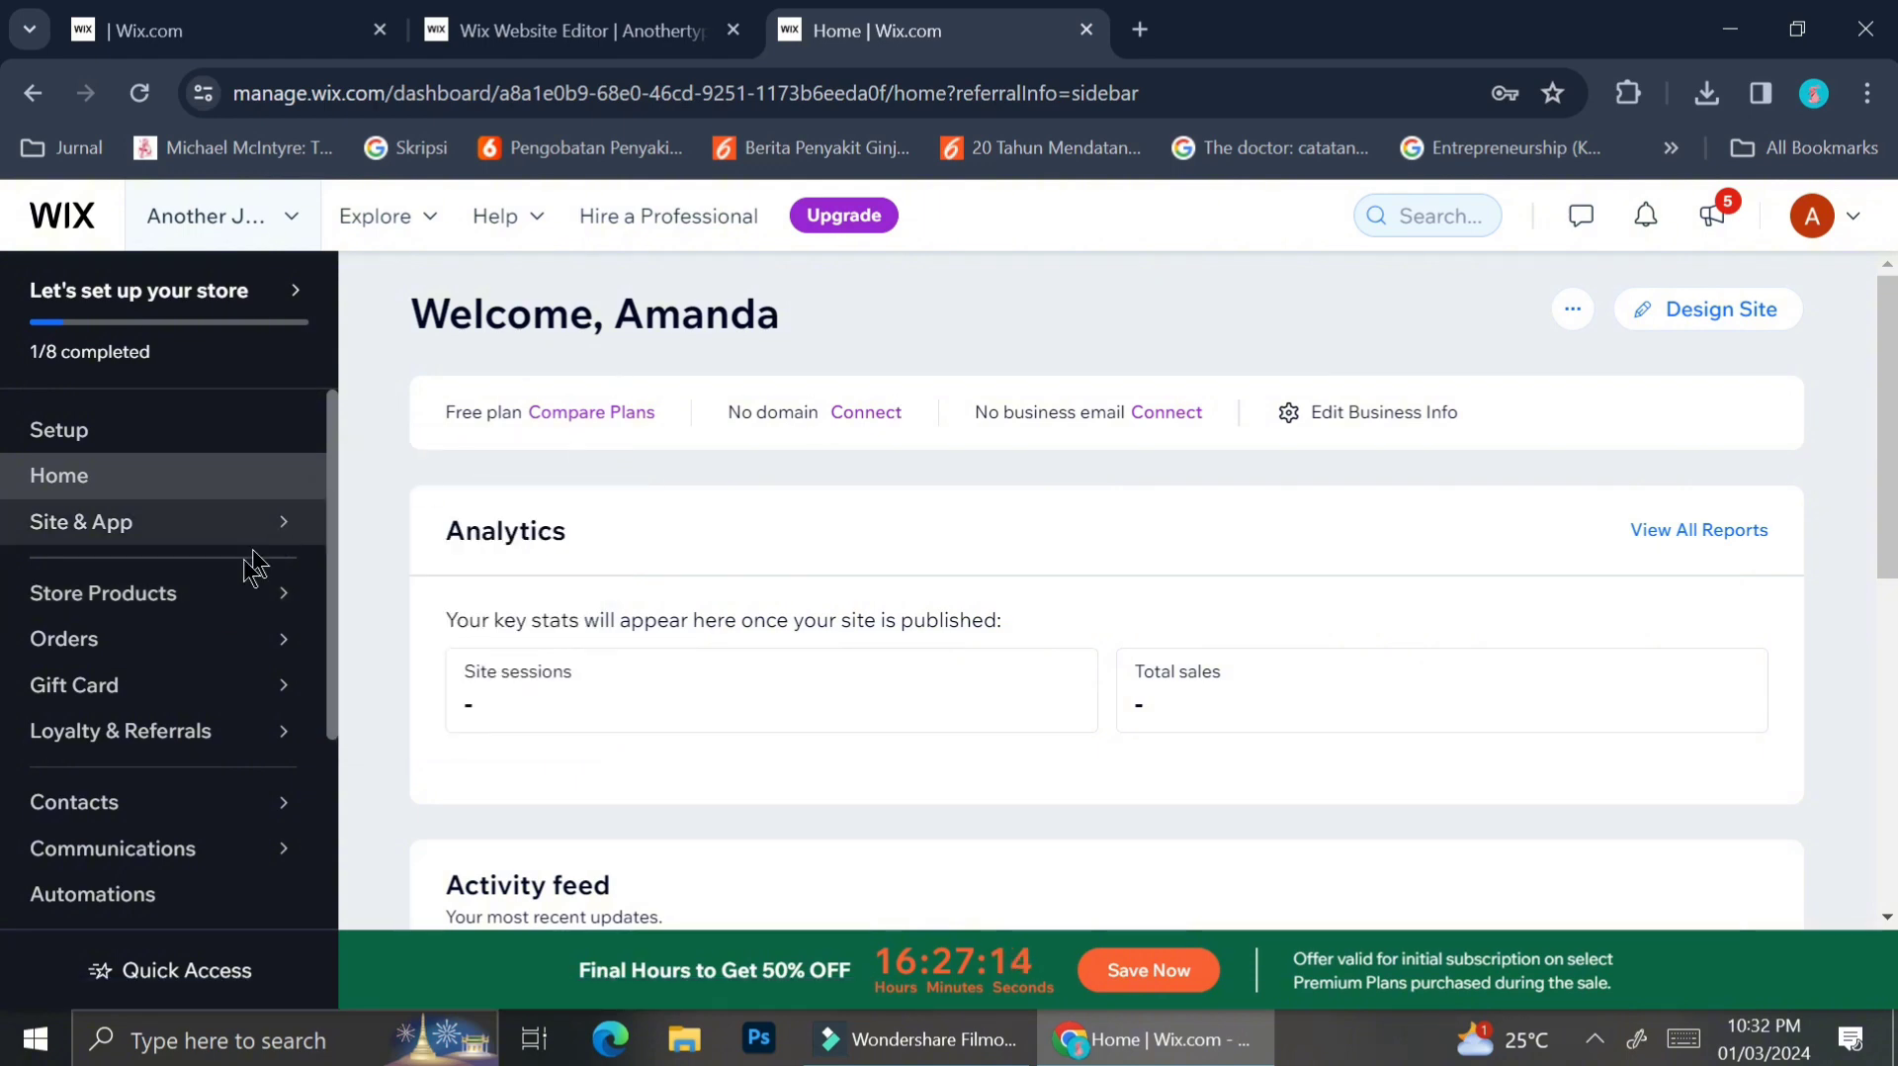
left_click(398, 574)
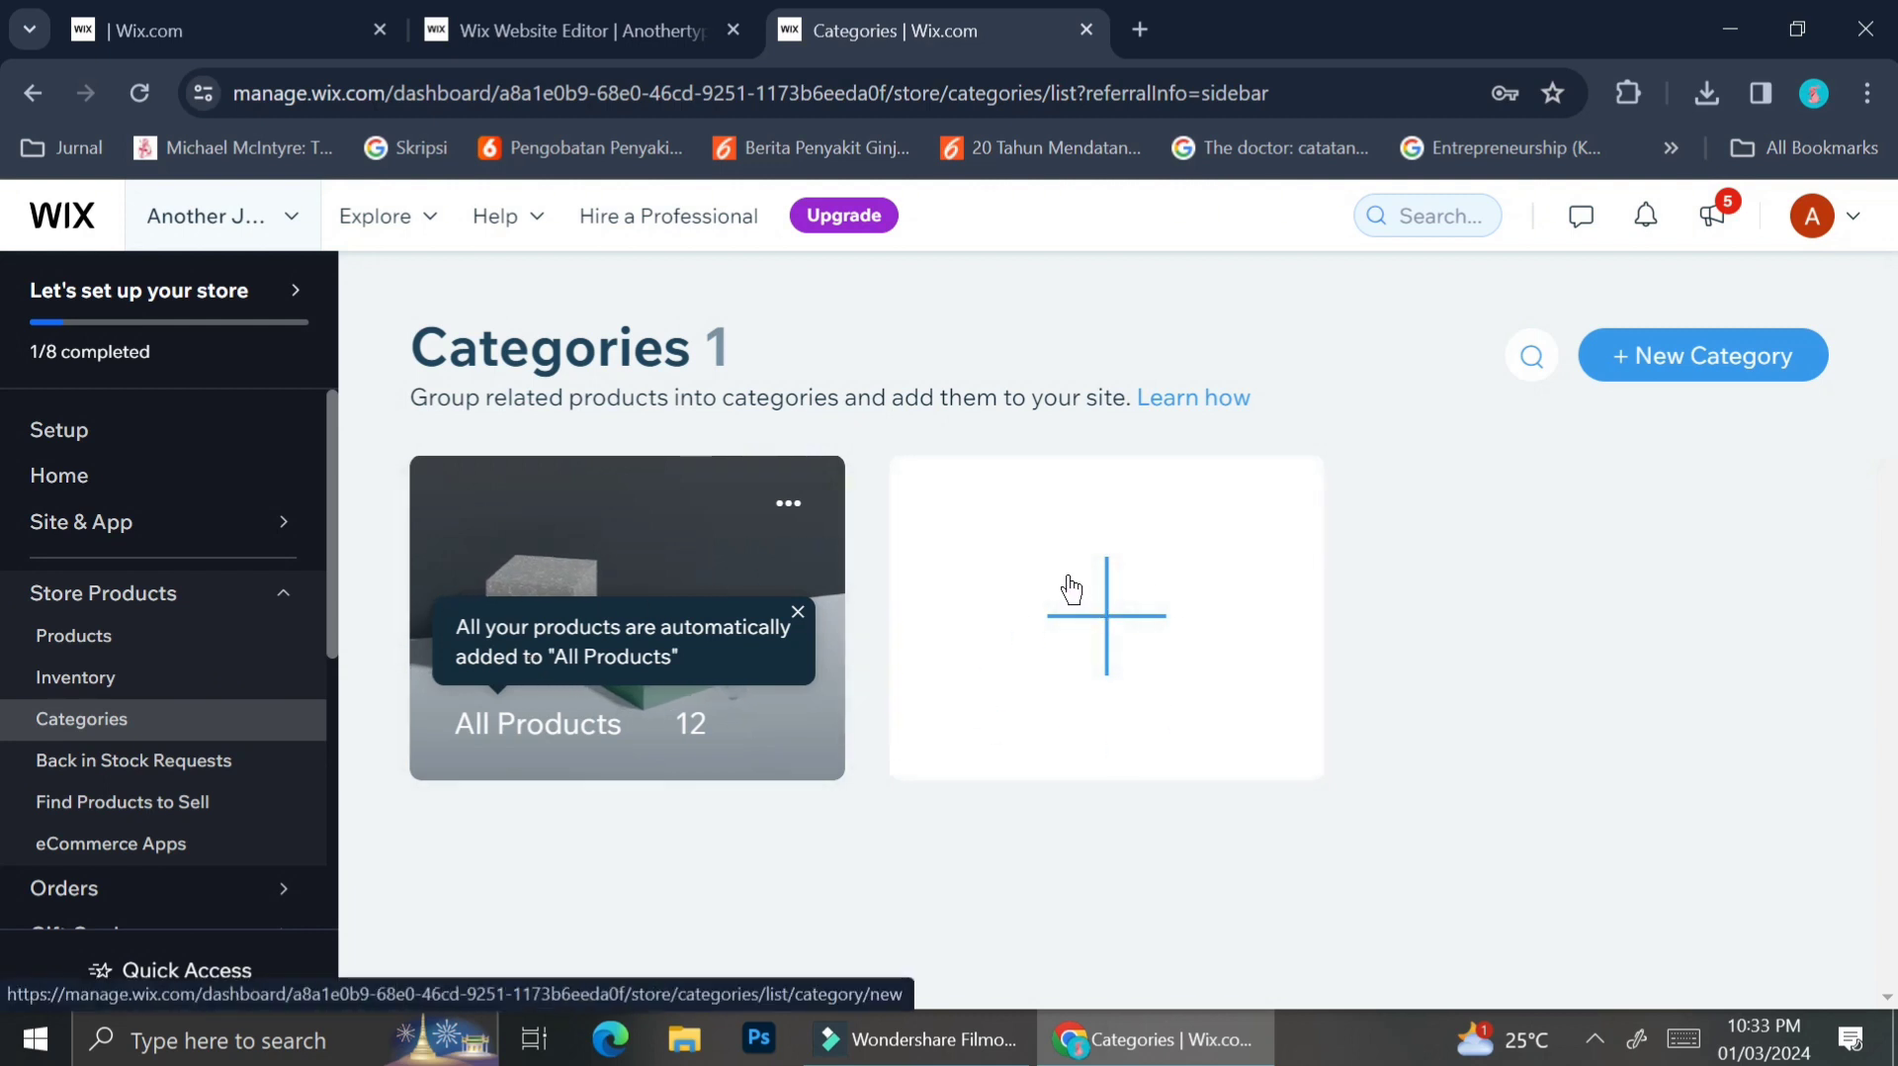
left_click(1751, 379)
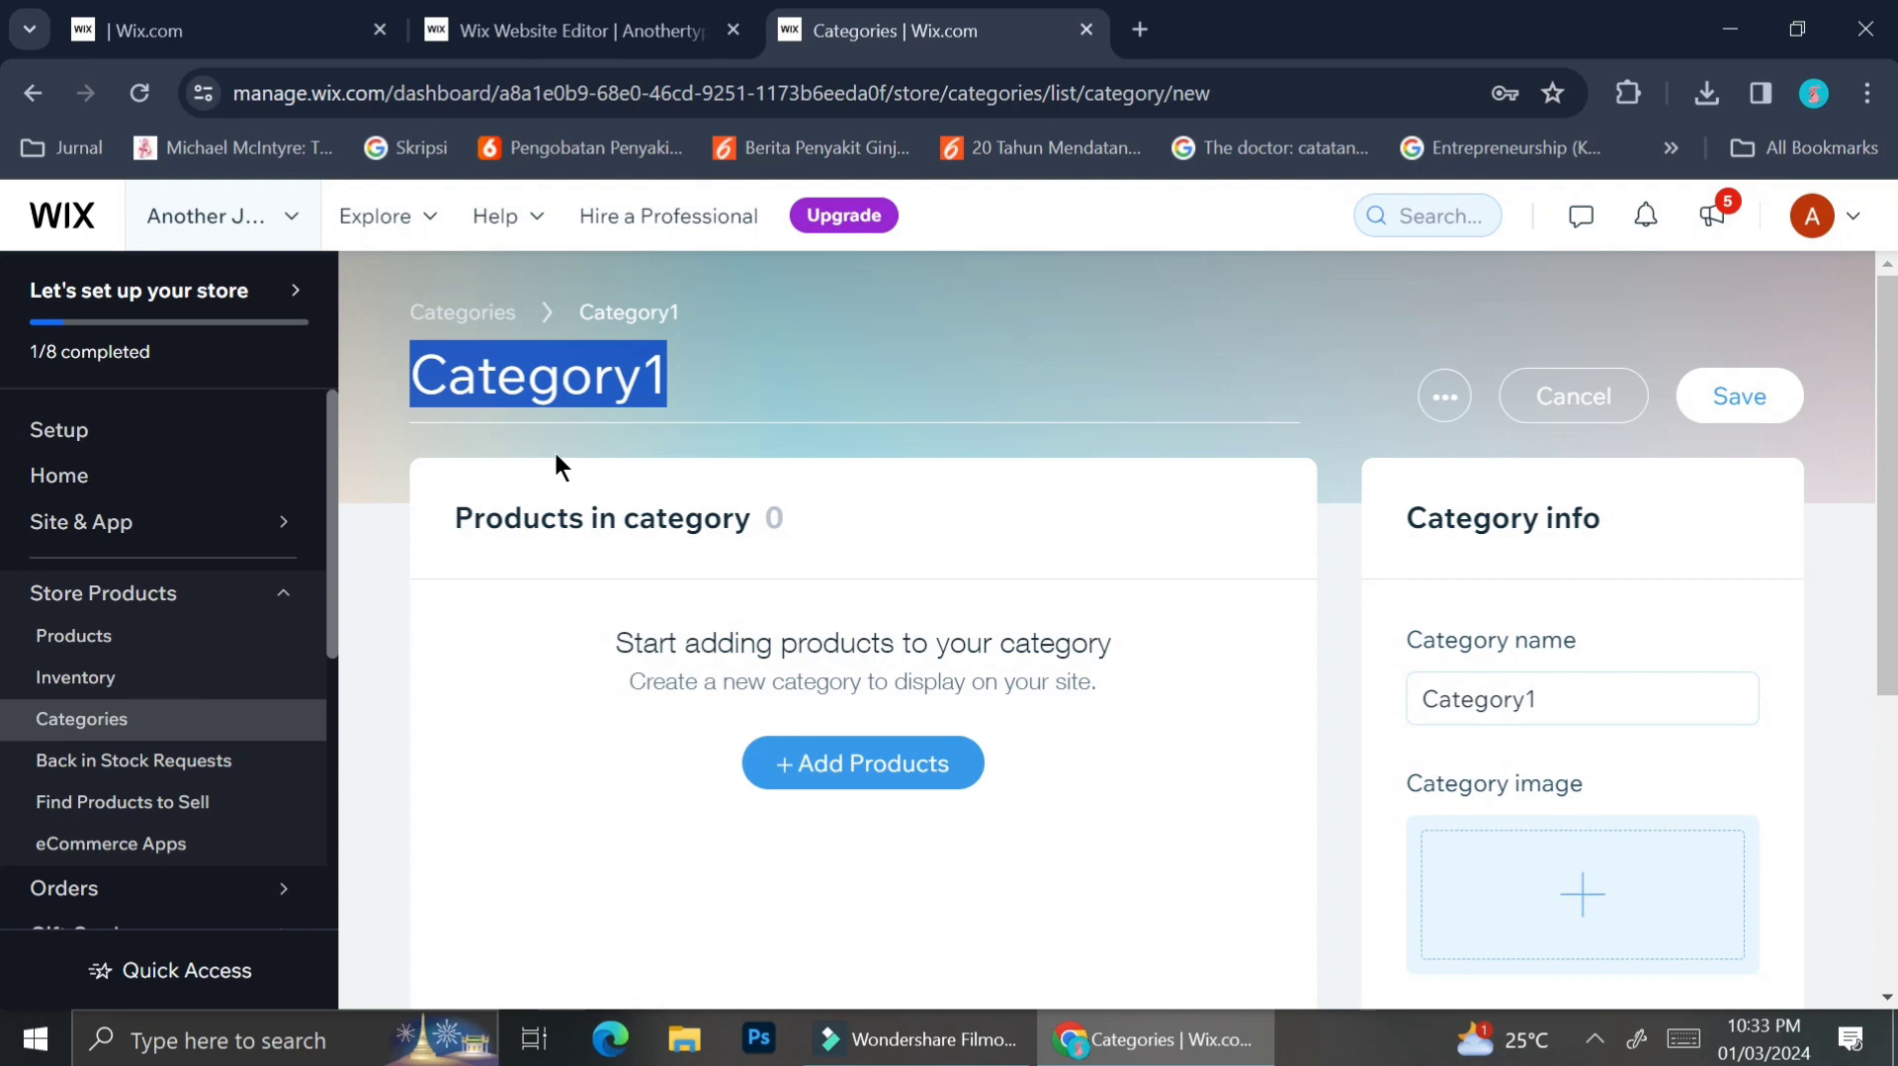
type("S")
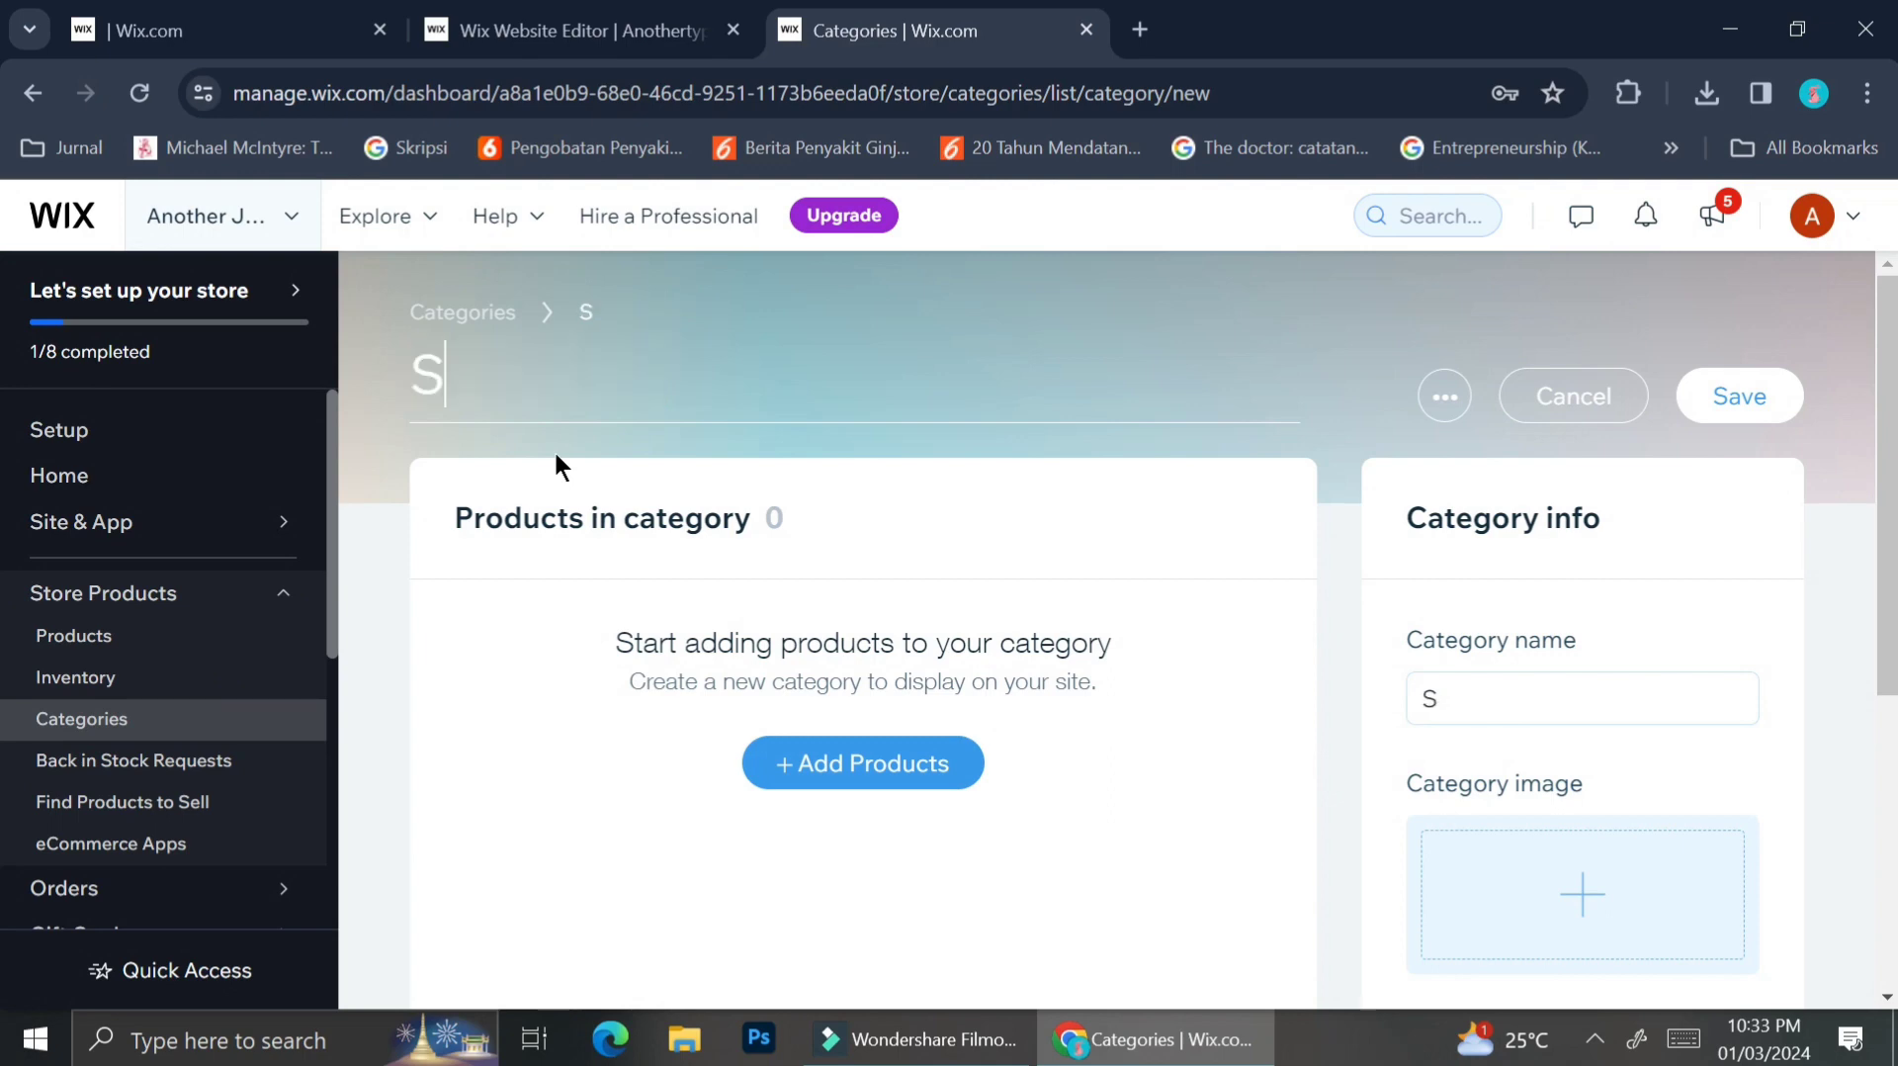
type("ummer Col")
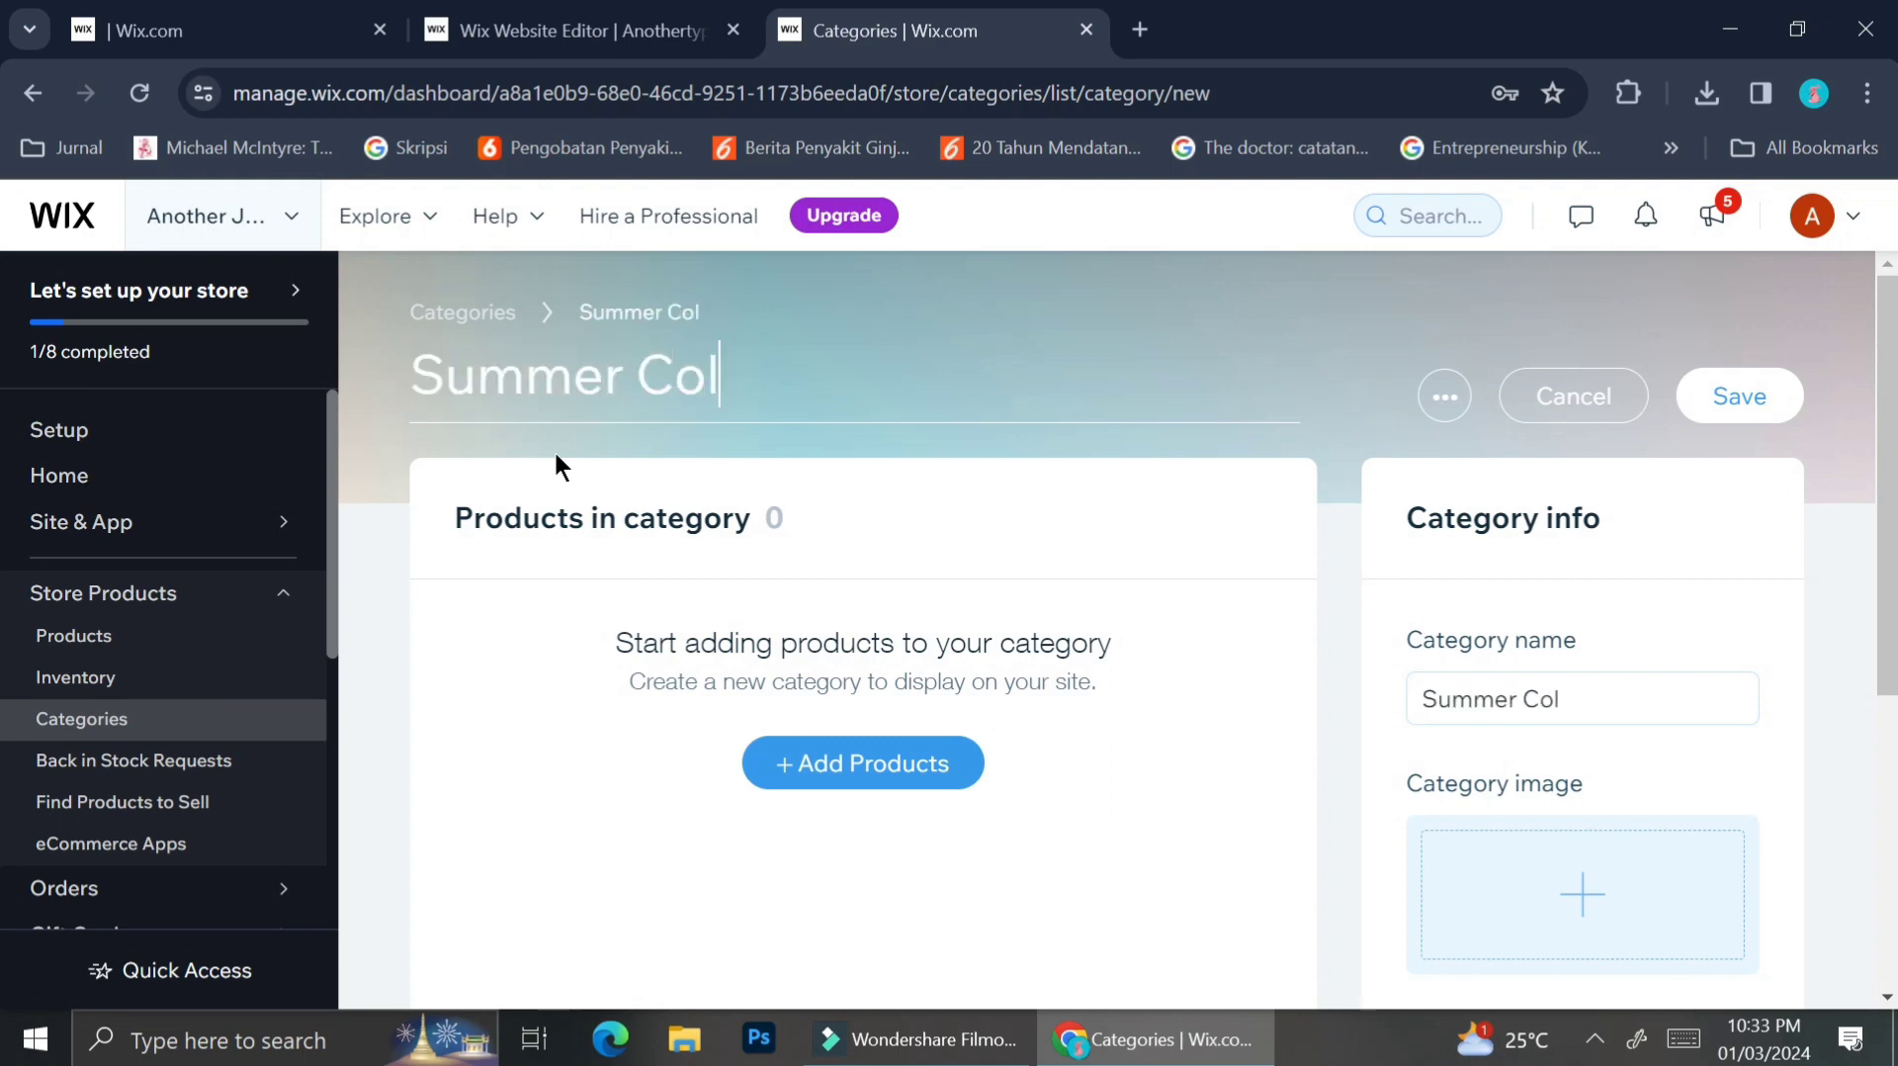
type("lection")
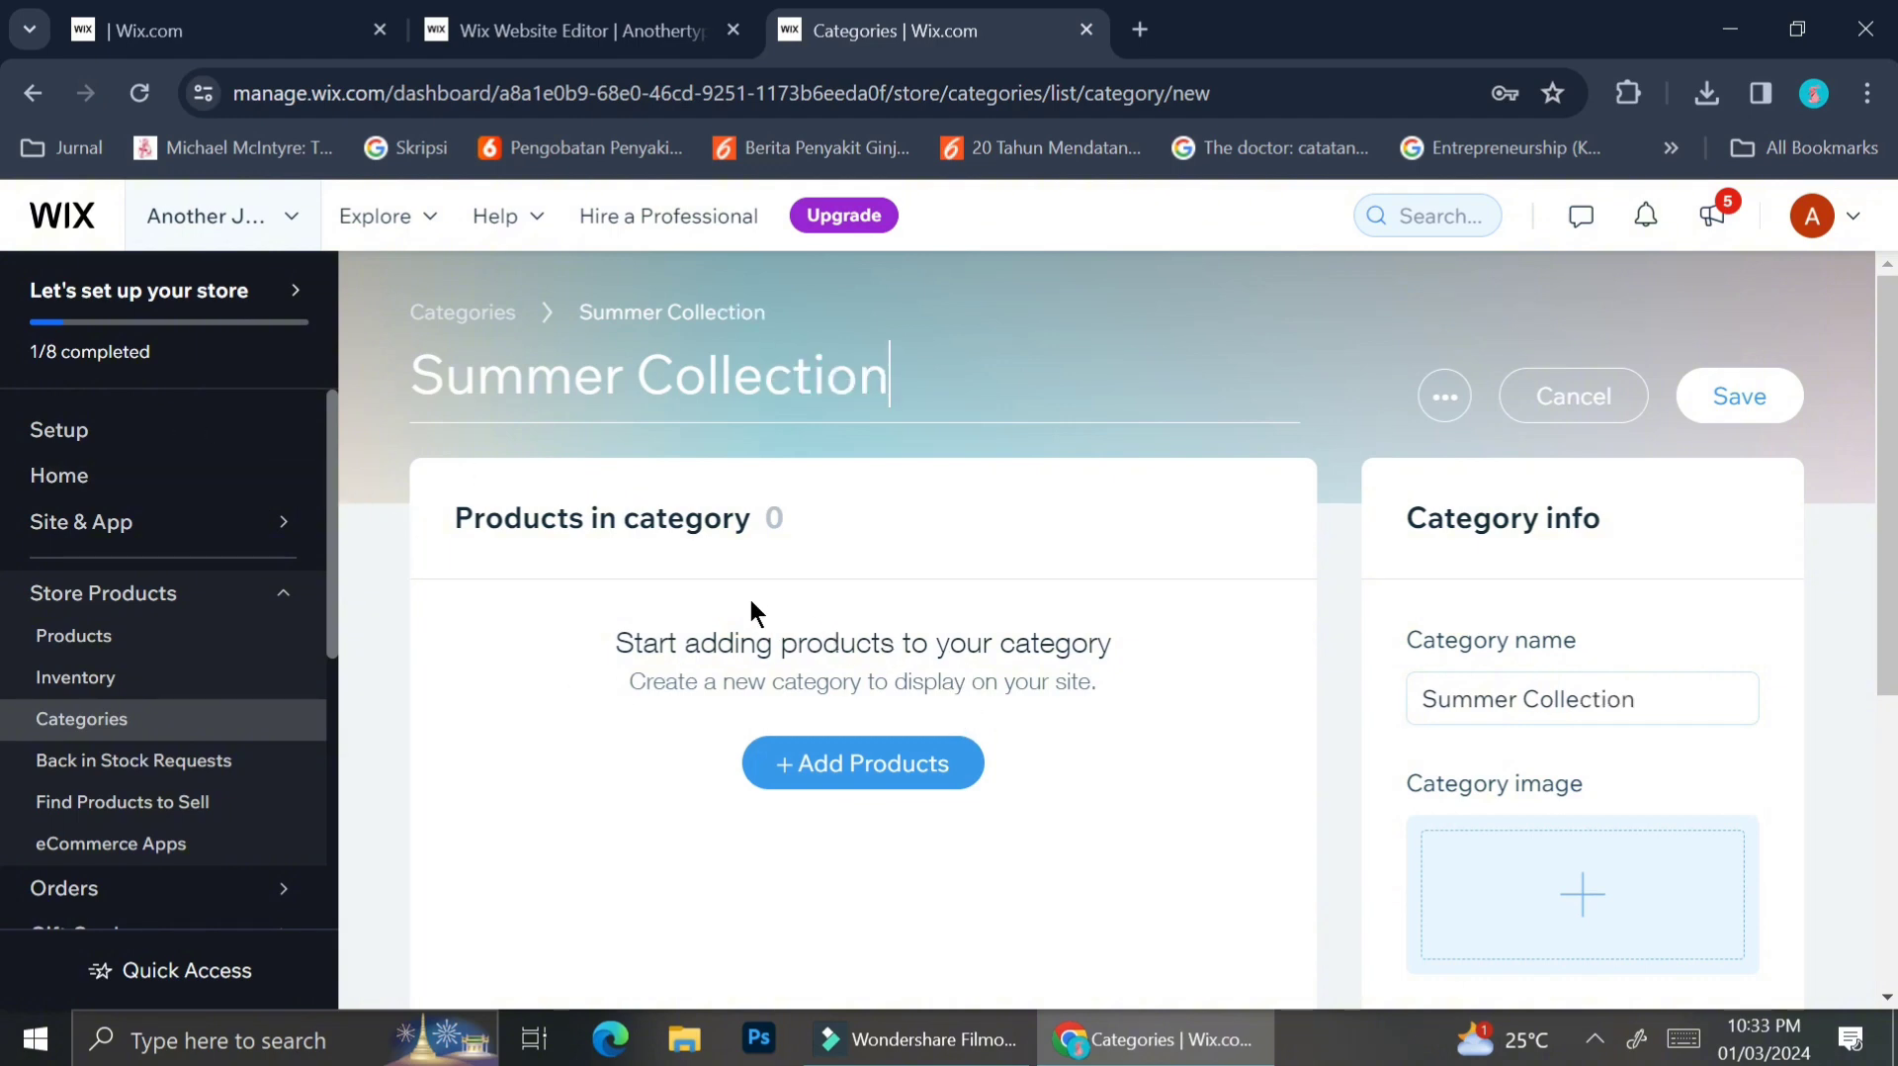
Add the flower vase, lilac tote bag and orange dropper bottle products to the Summer Collection category.
left_click(856, 756)
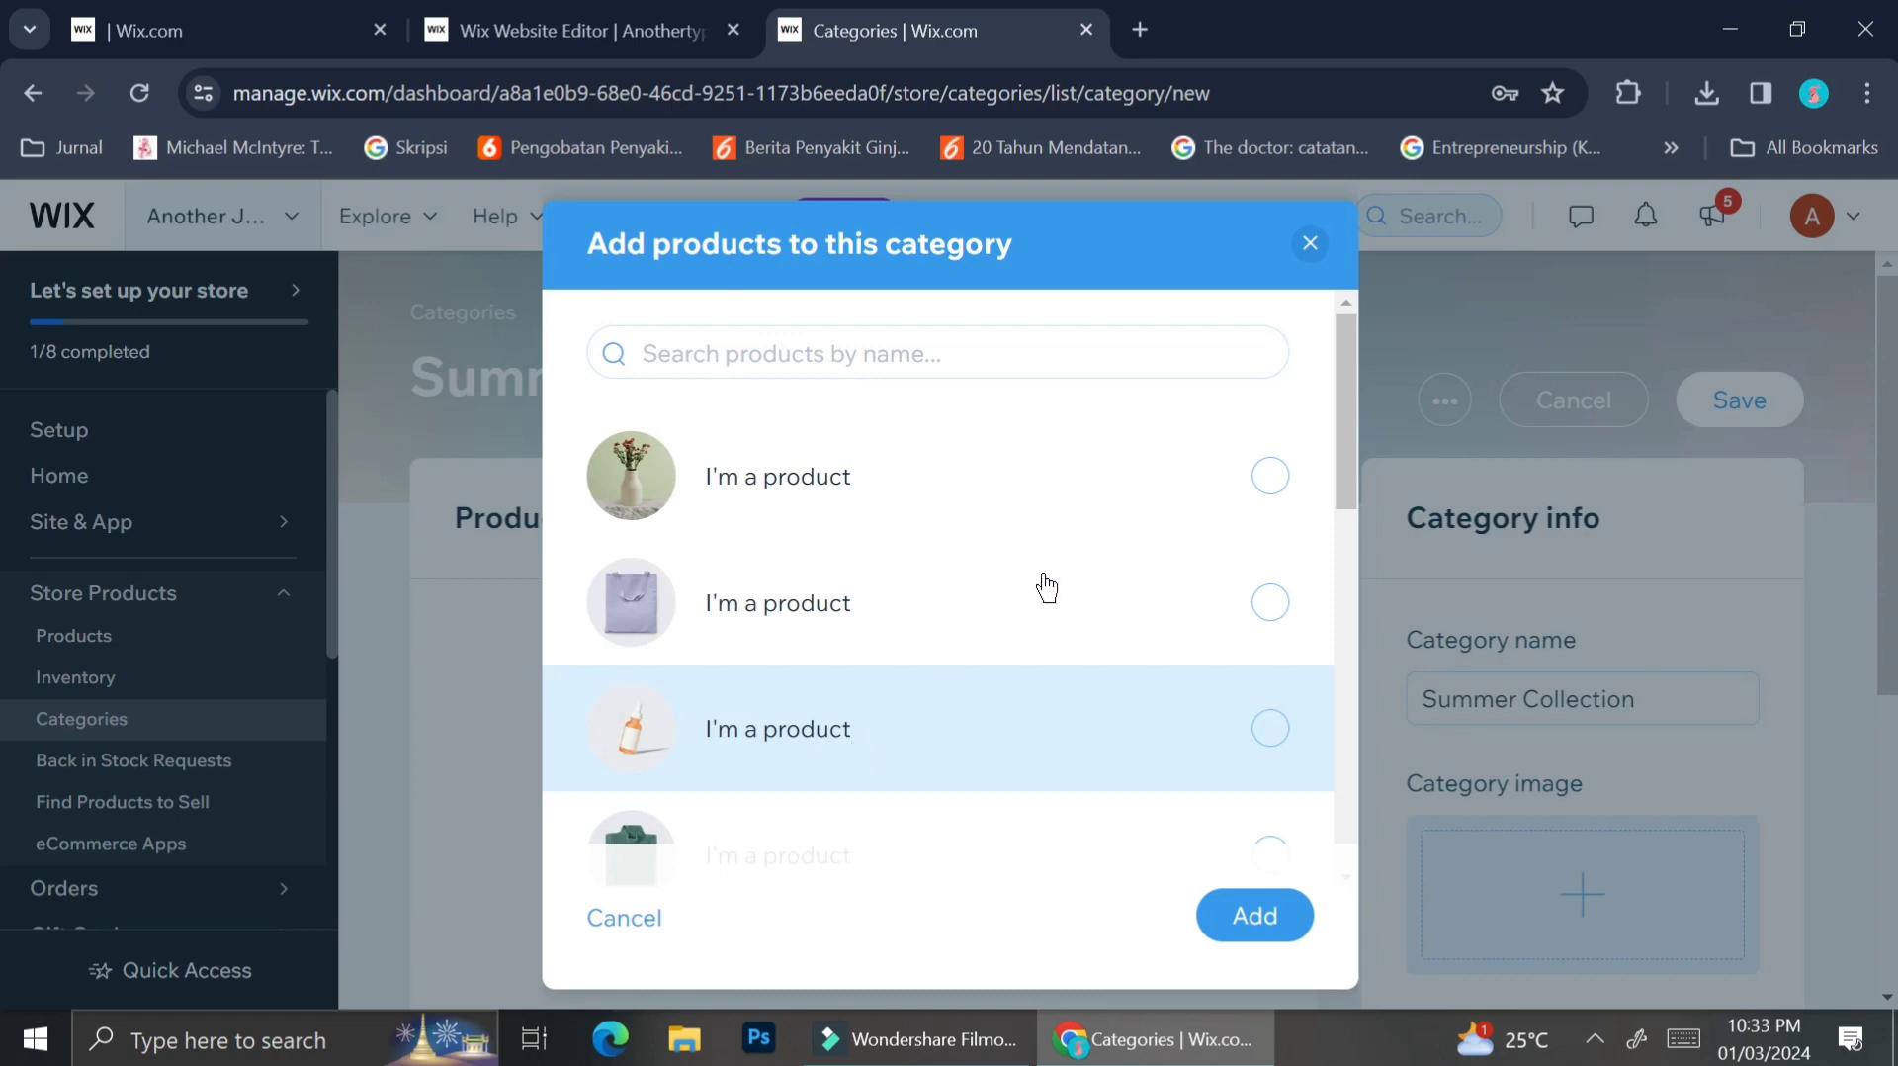
scroll(996, 708, "down", 5)
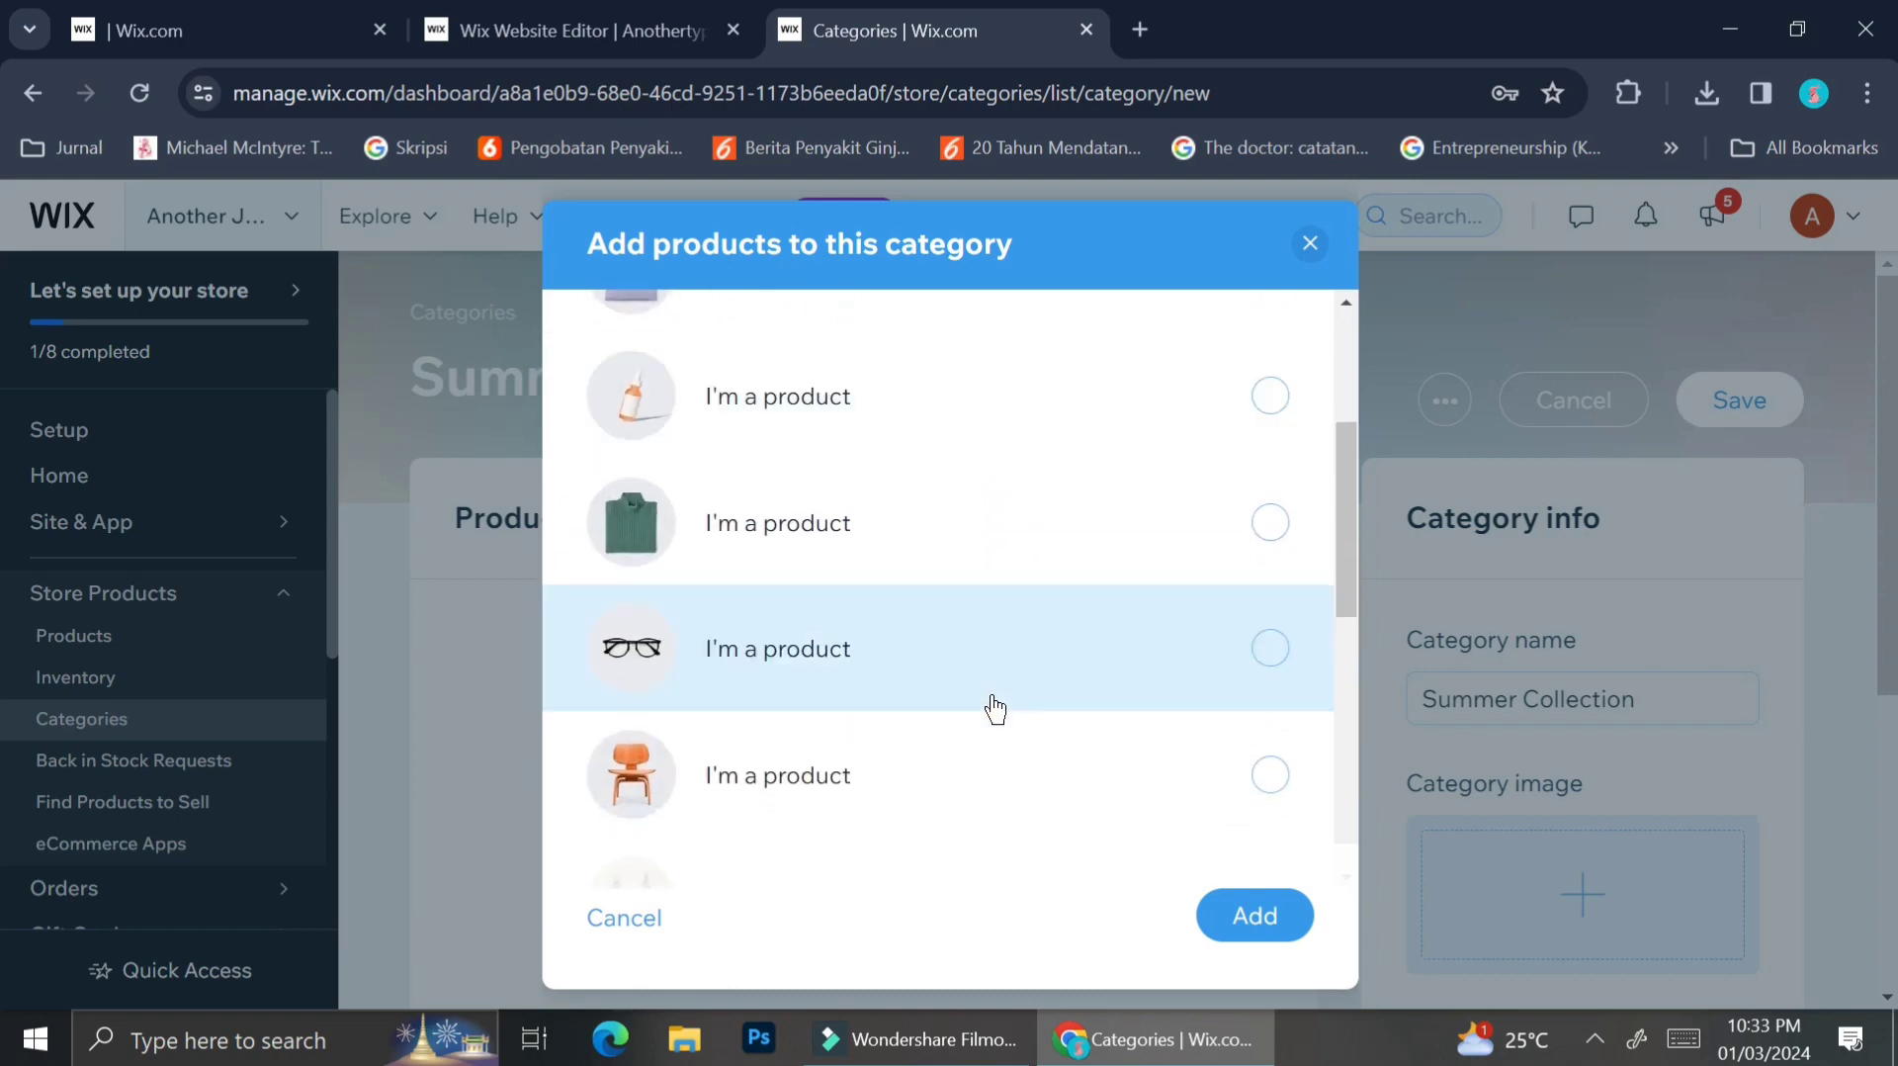
scroll(995, 708, "down", 5)
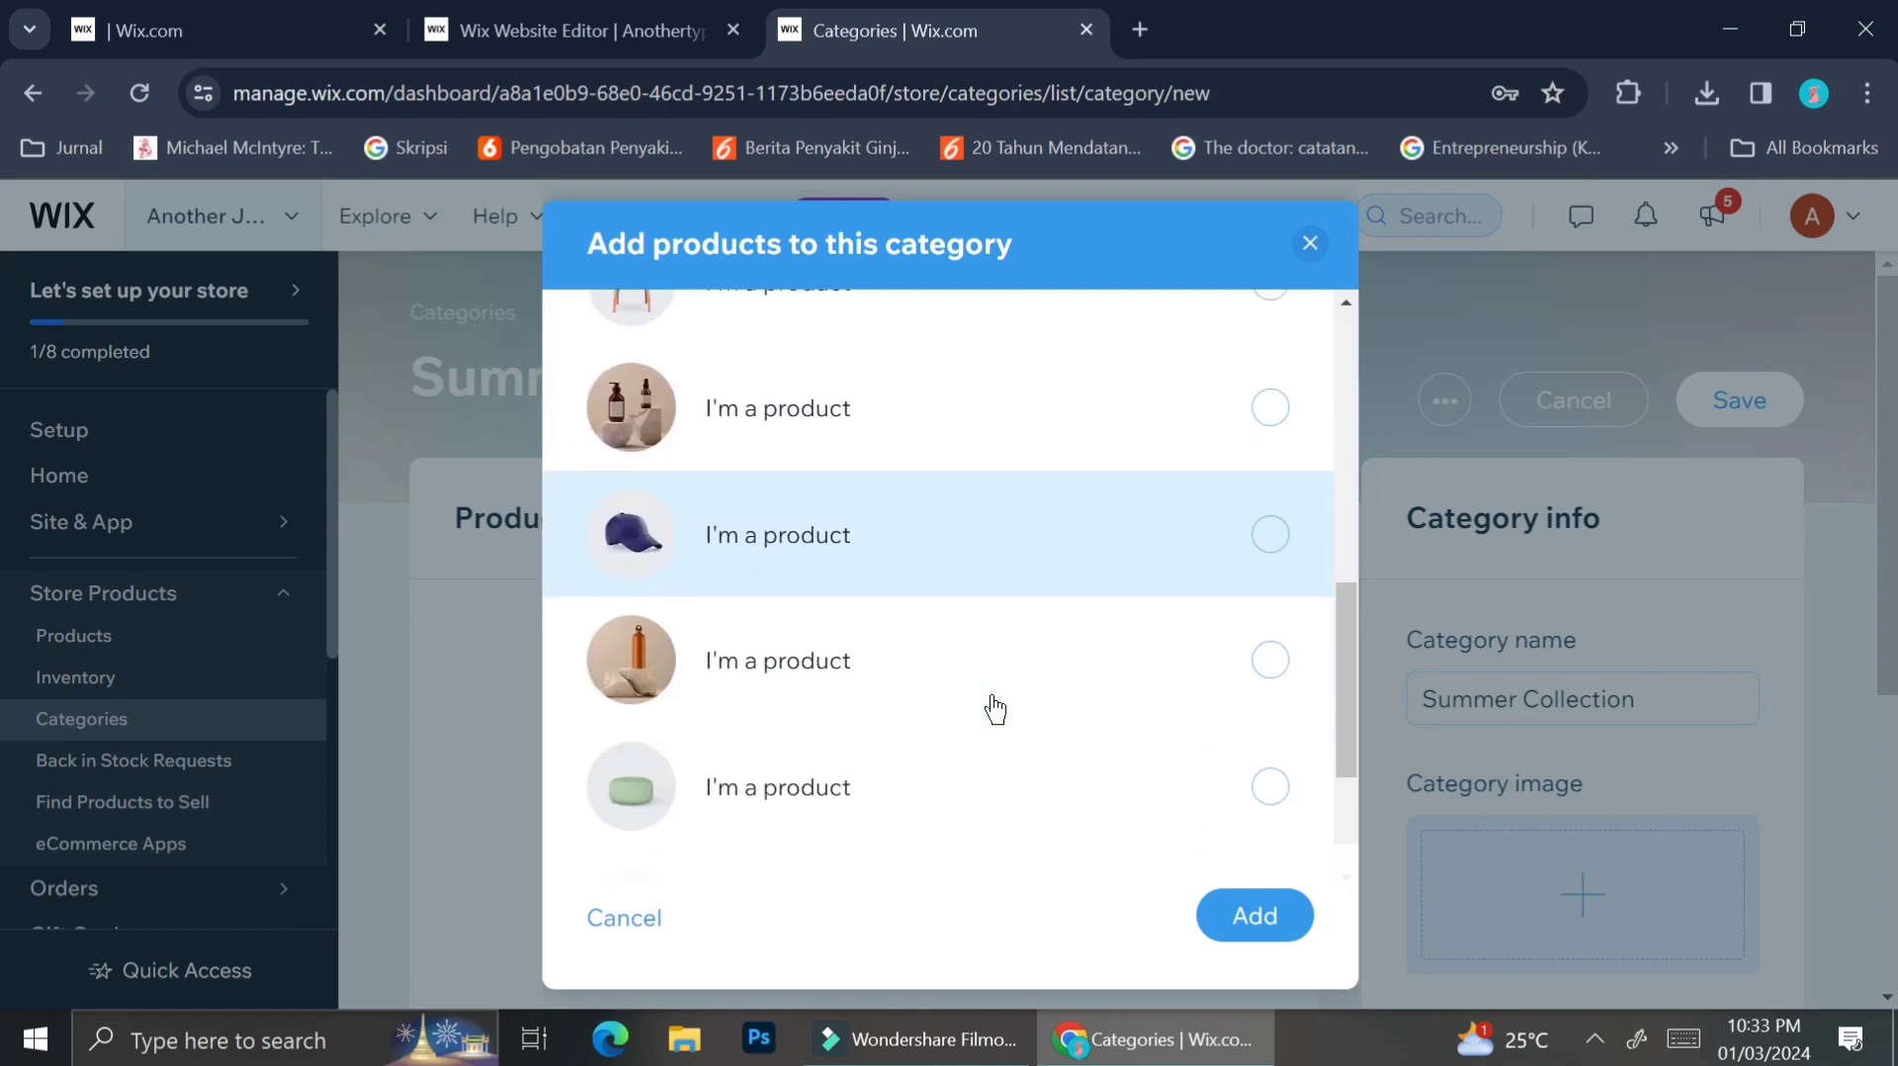
scroll(995, 709, "down", 1)
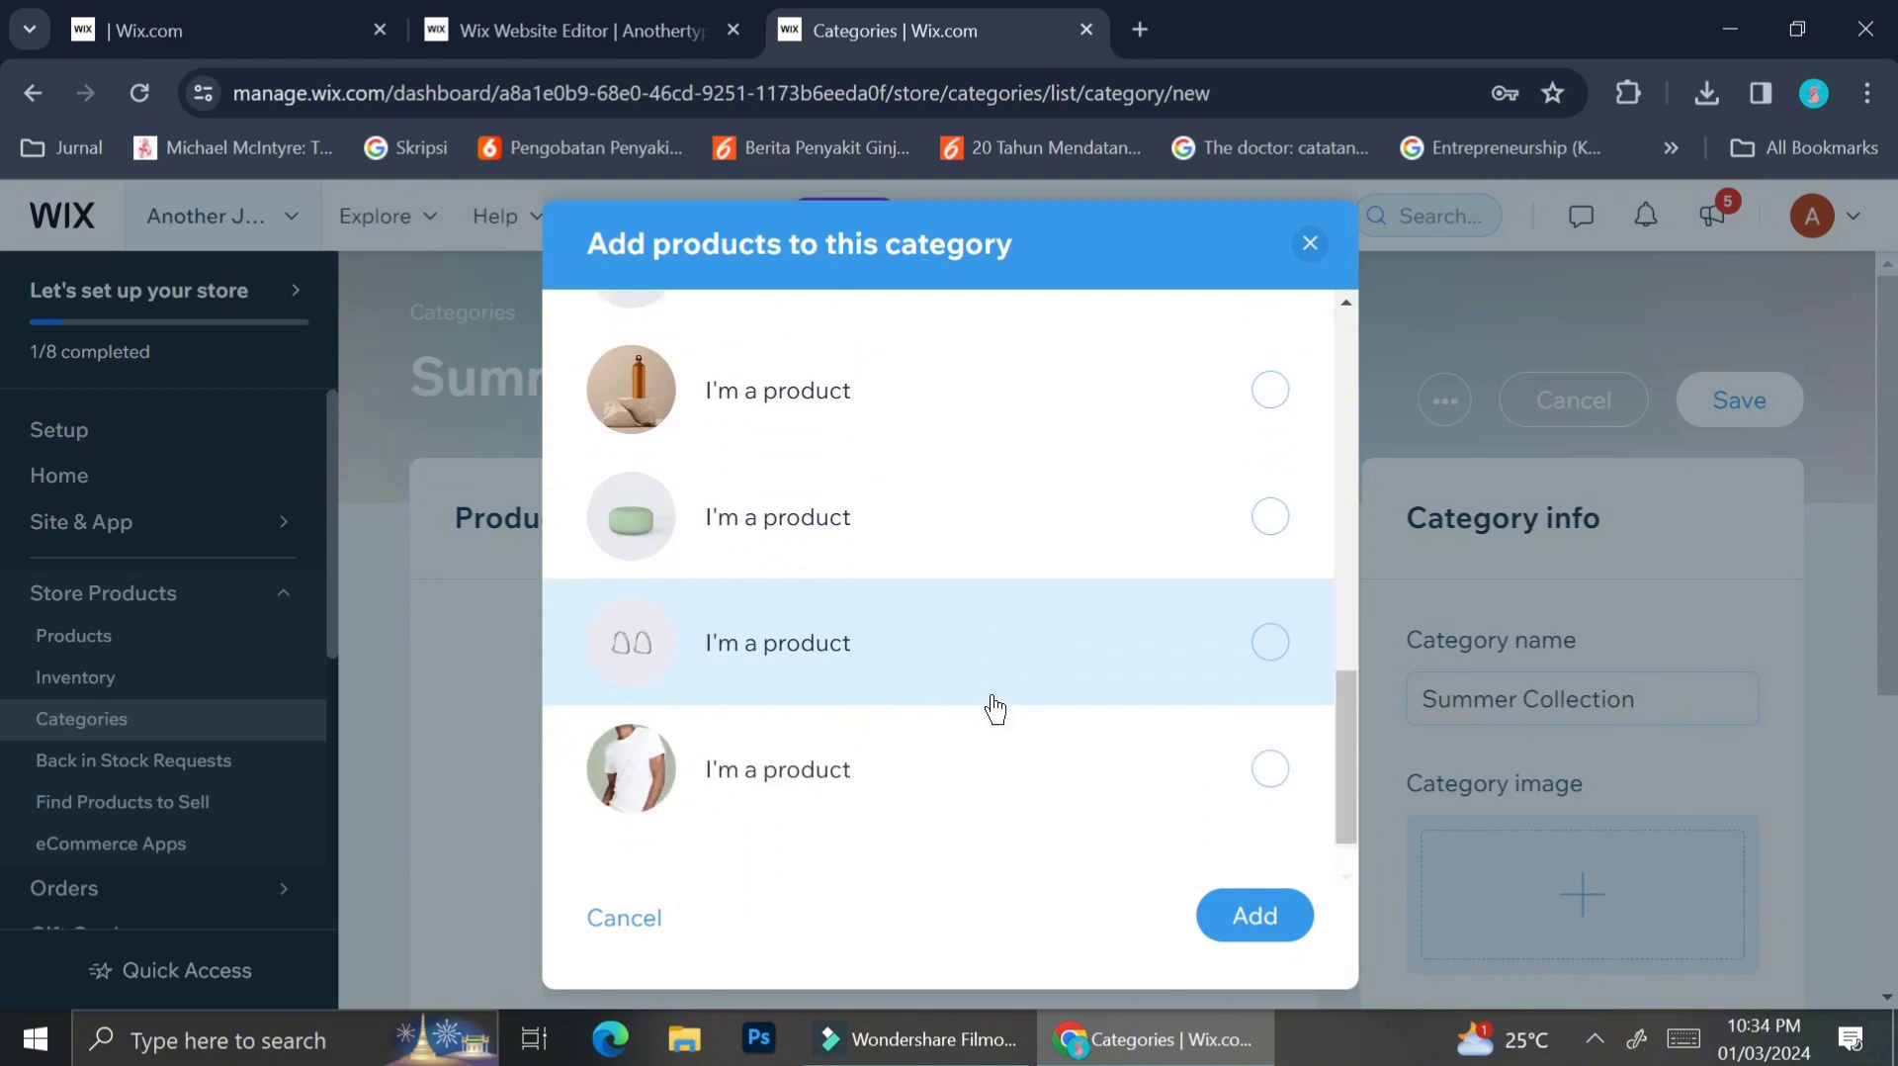
scroll(996, 708, "up", 15)
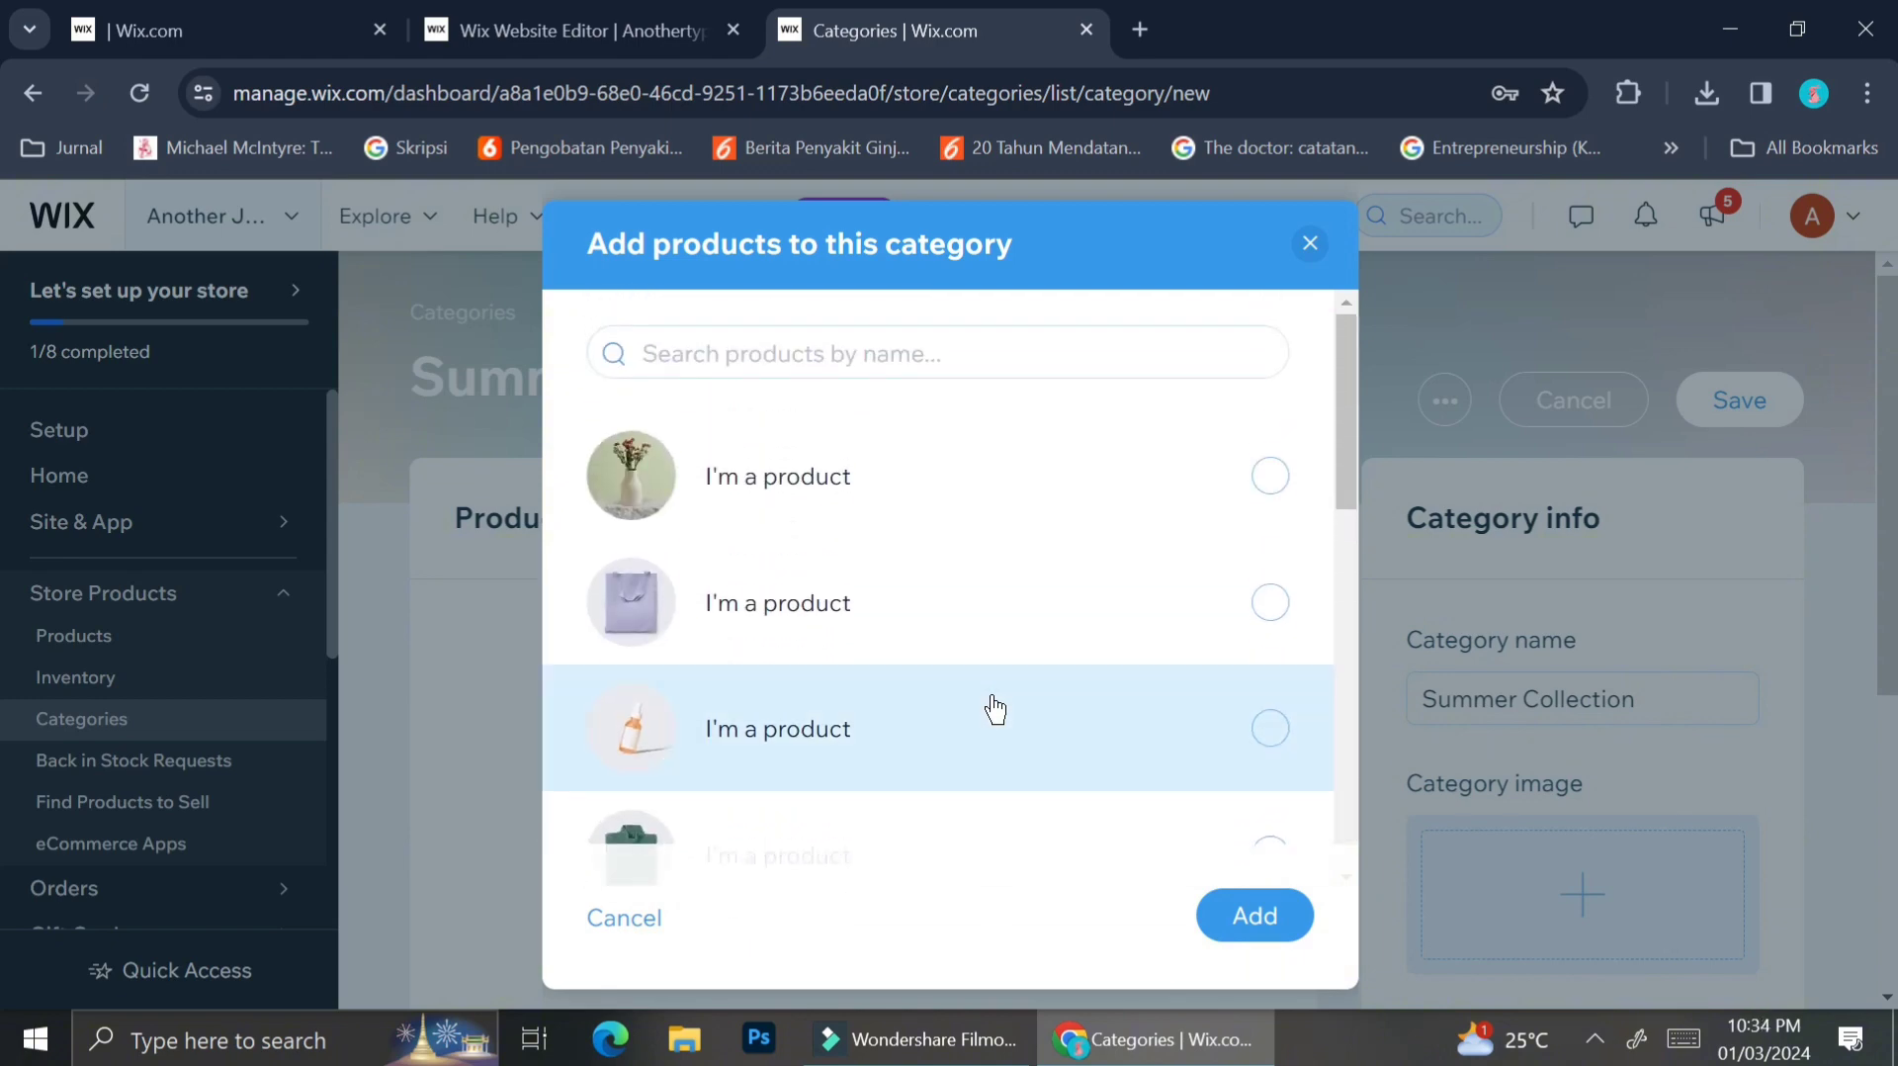
left_click(1270, 476)
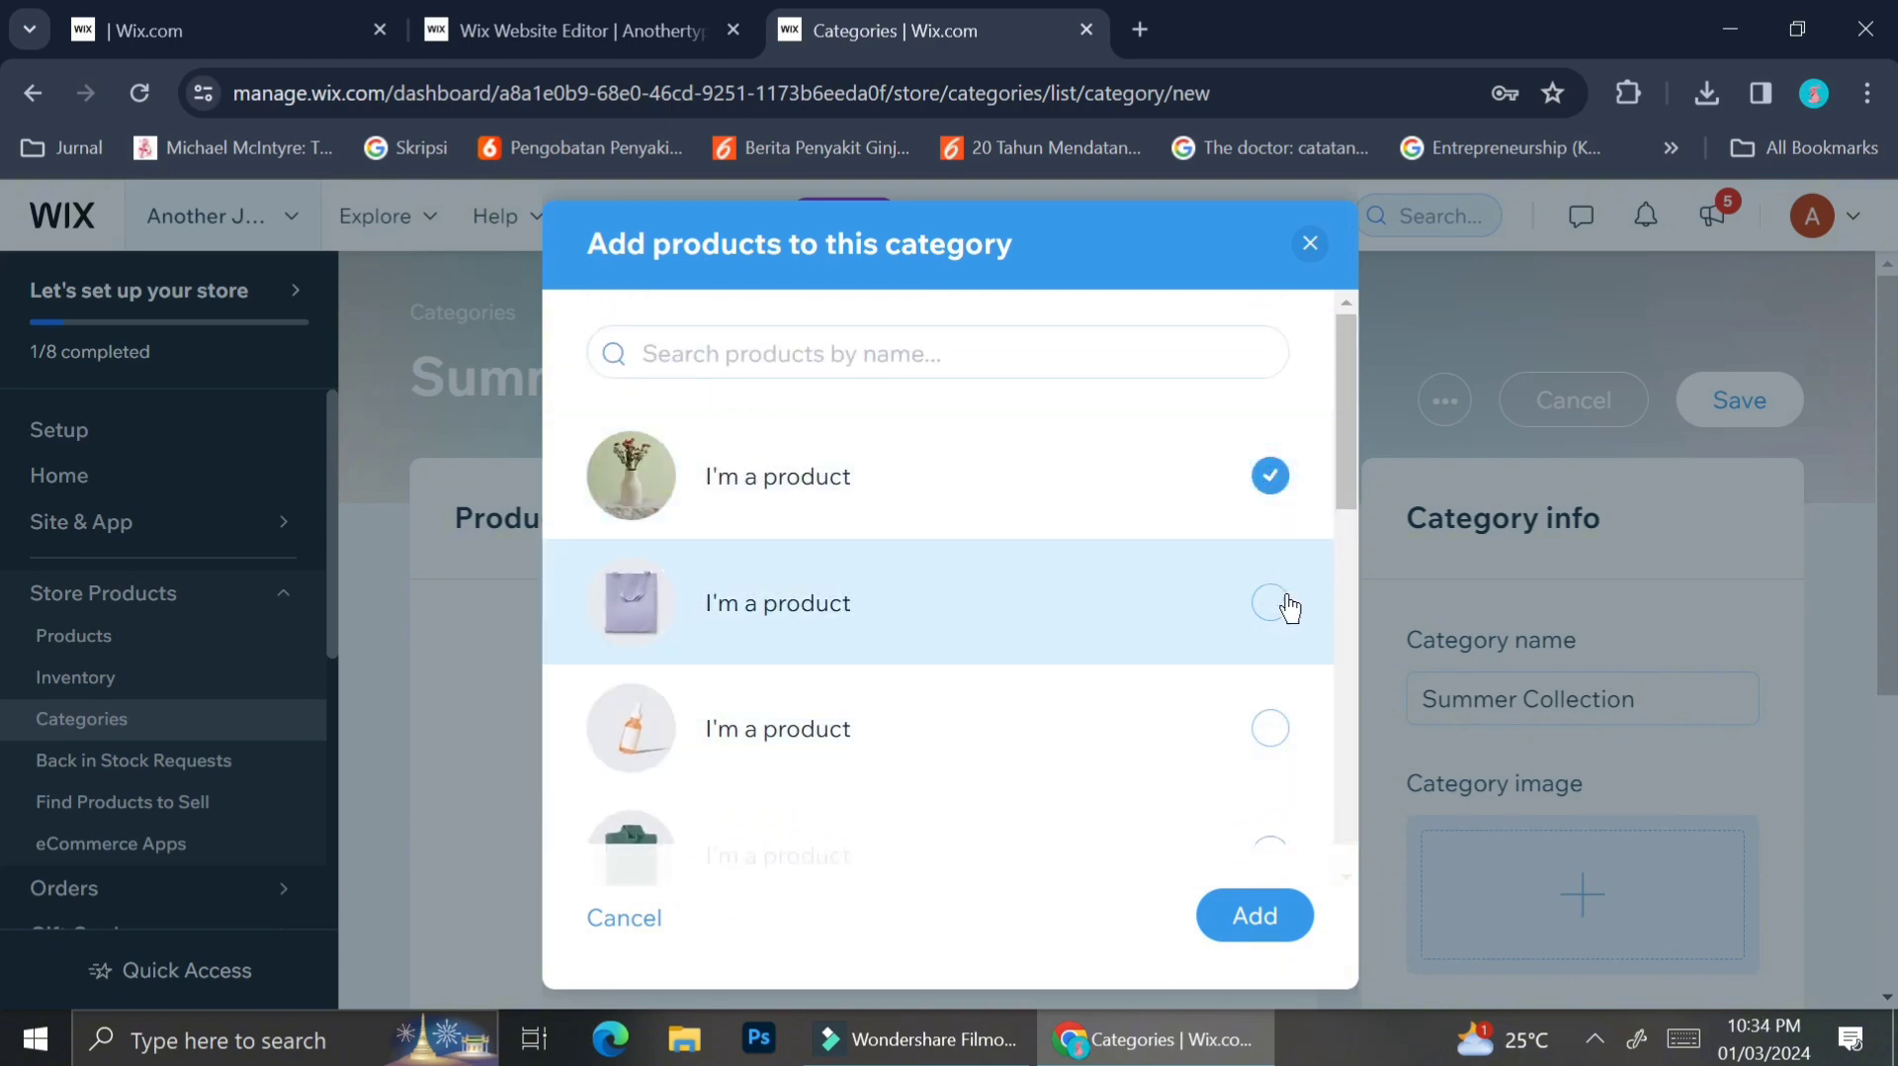
left_click(1290, 614)
left_click(1273, 730)
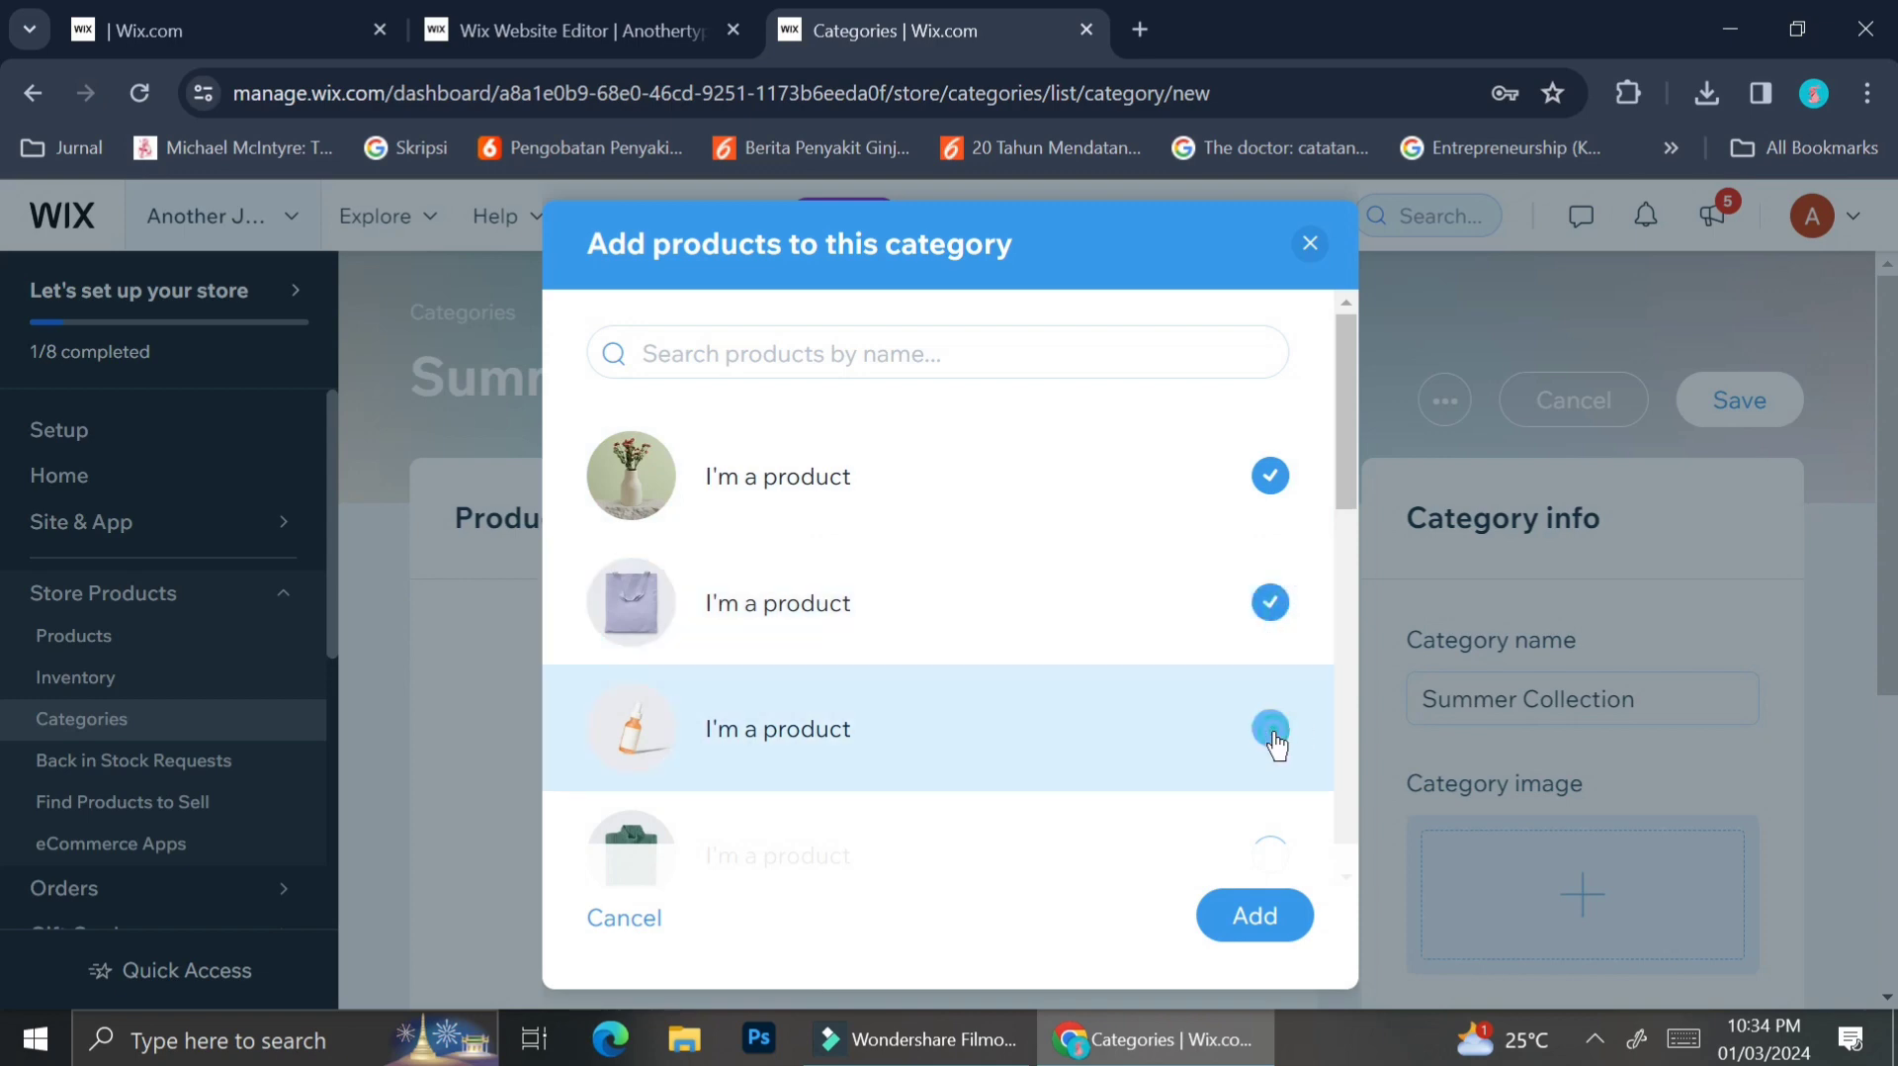
scroll(1124, 707, "down", 3)
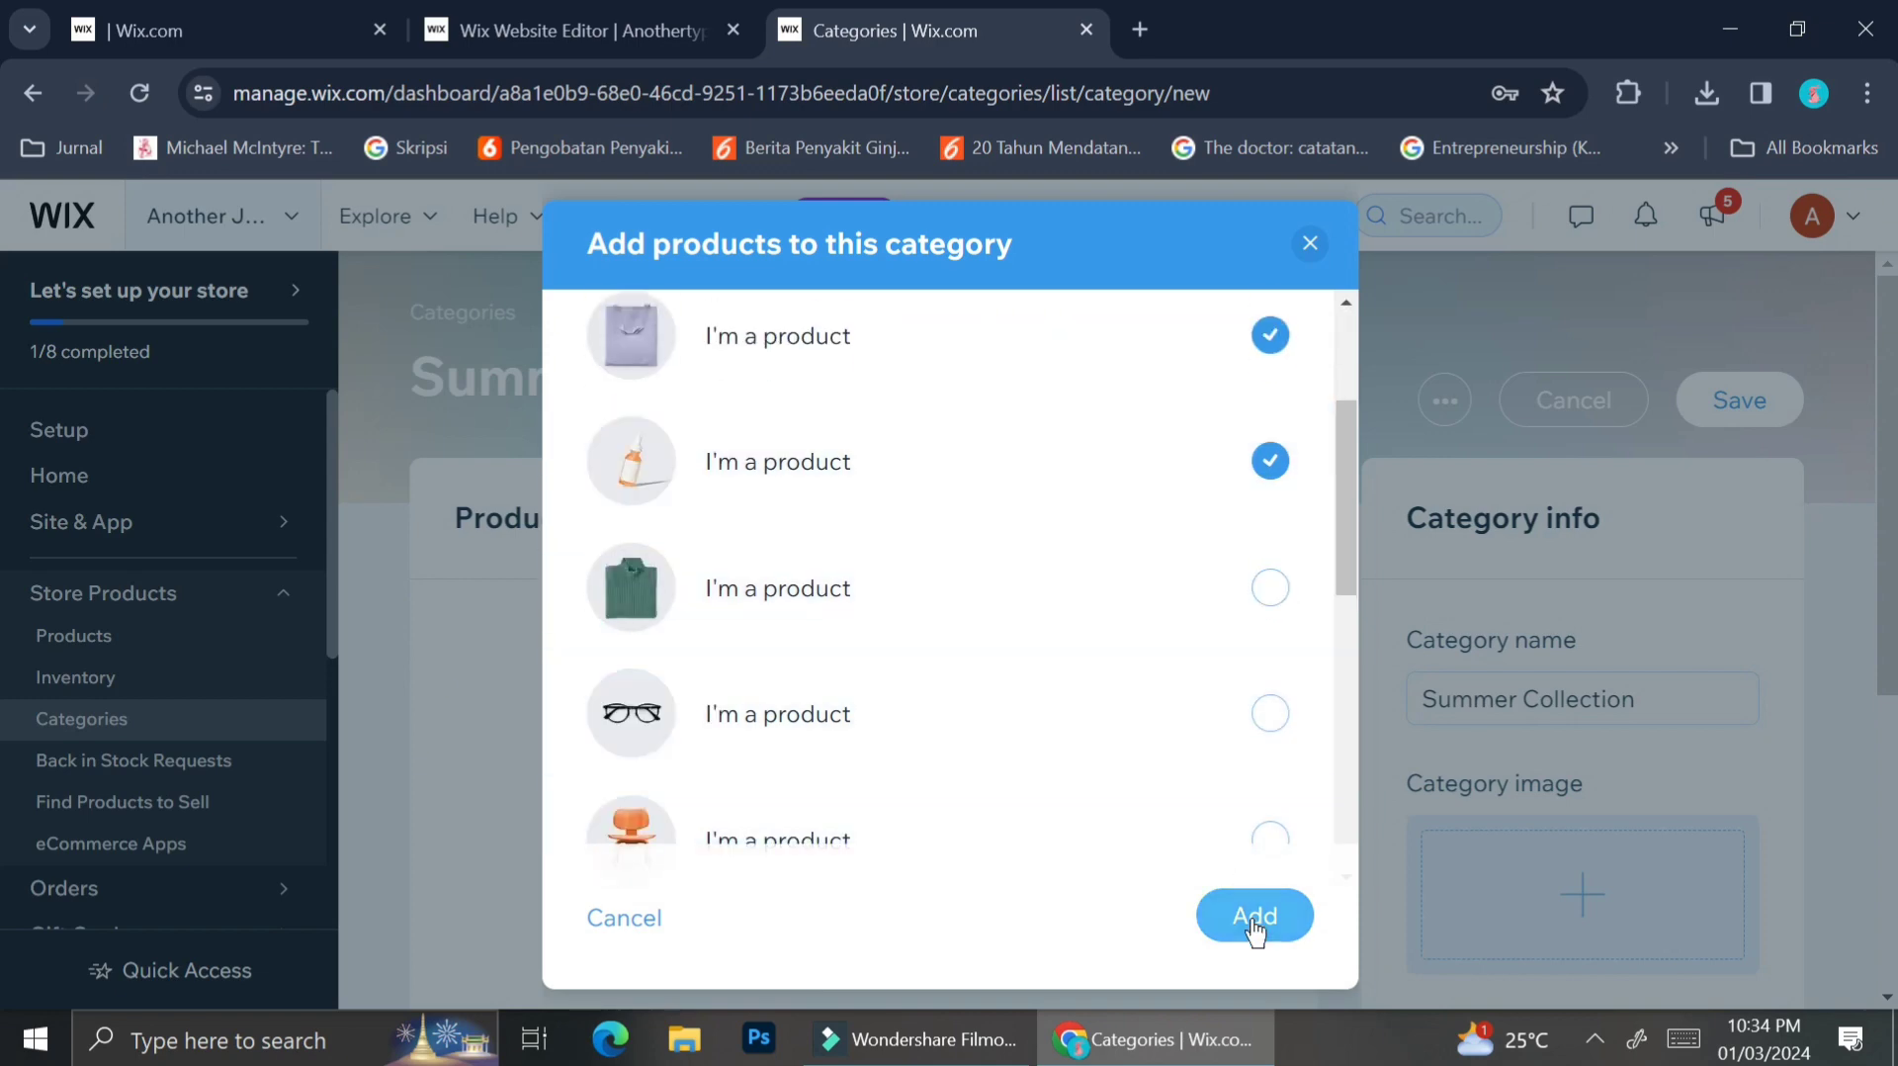
left_click(1251, 922)
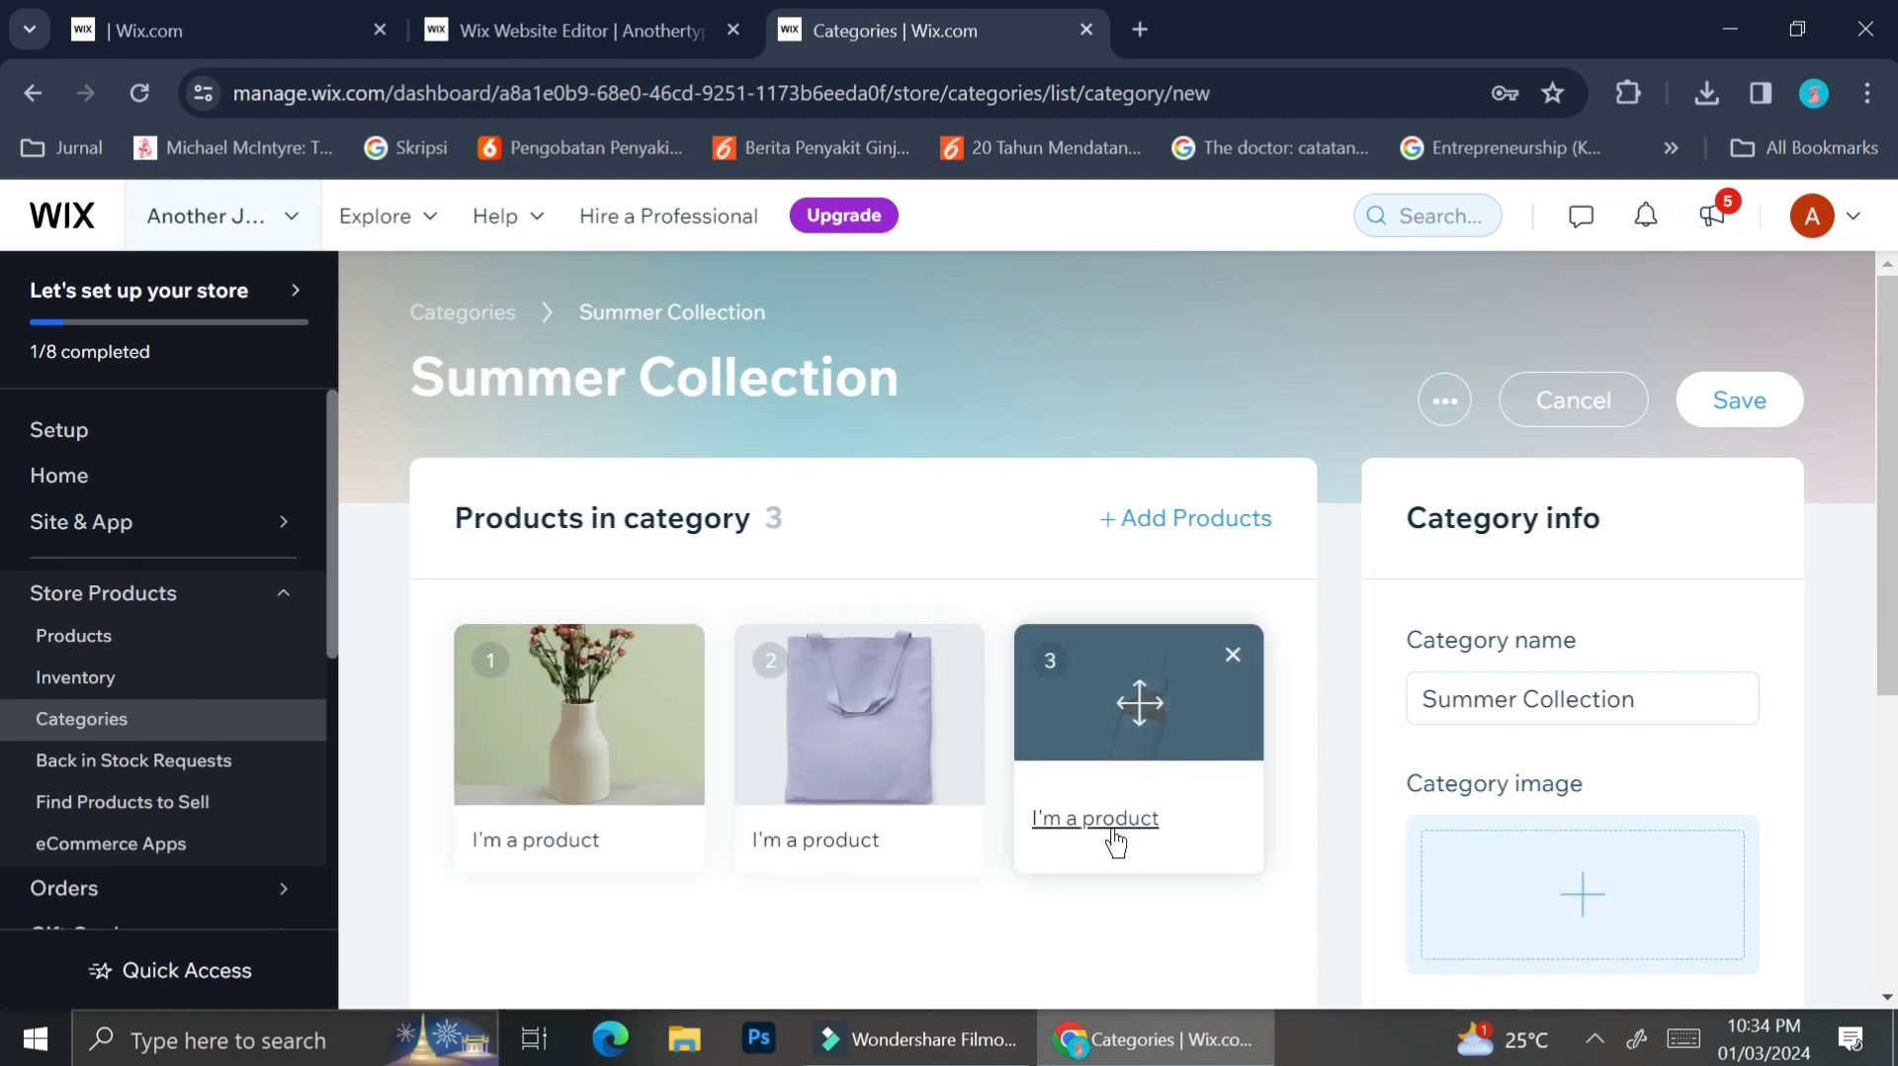
Reorder the category's products so the tote bag is first, the vase second and the dropper bottle third.
scroll(1415, 728, "down", 1)
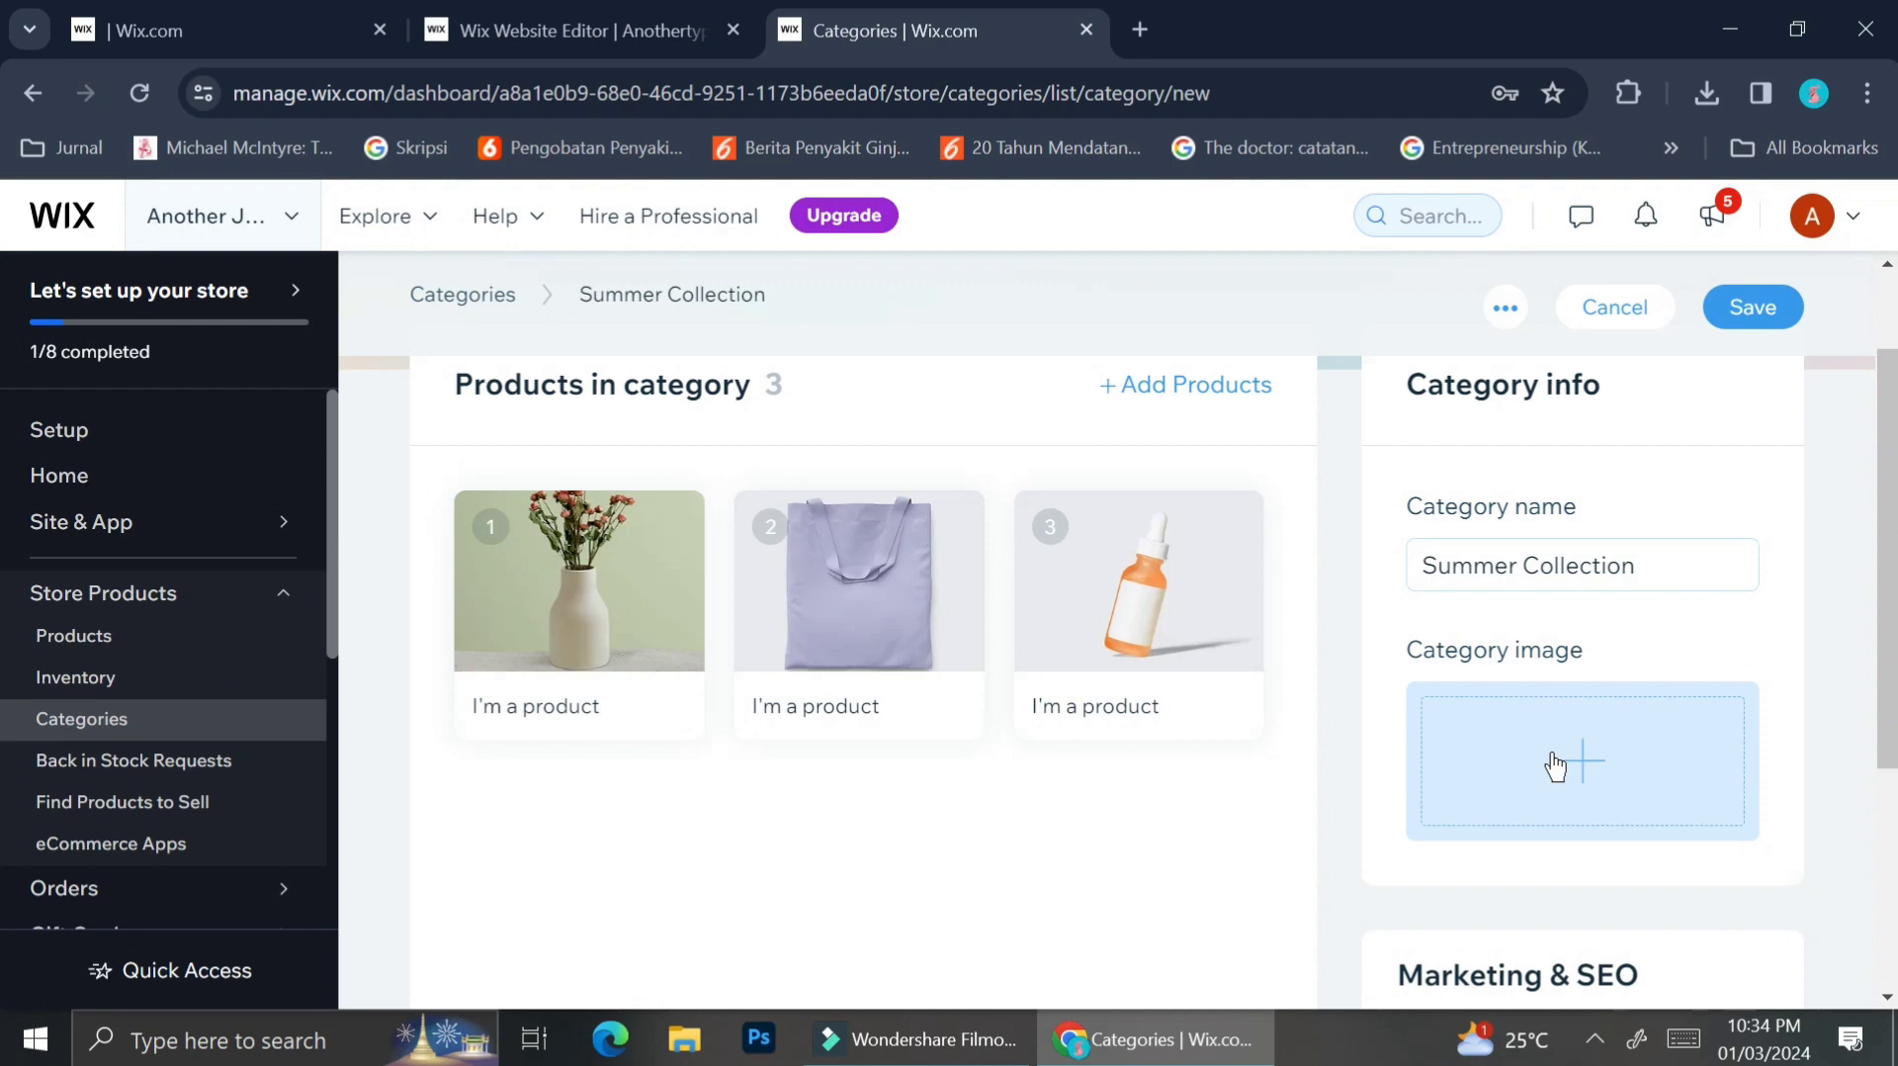
scroll(1556, 767, "down", 1)
scroll(1553, 769, "up", 2)
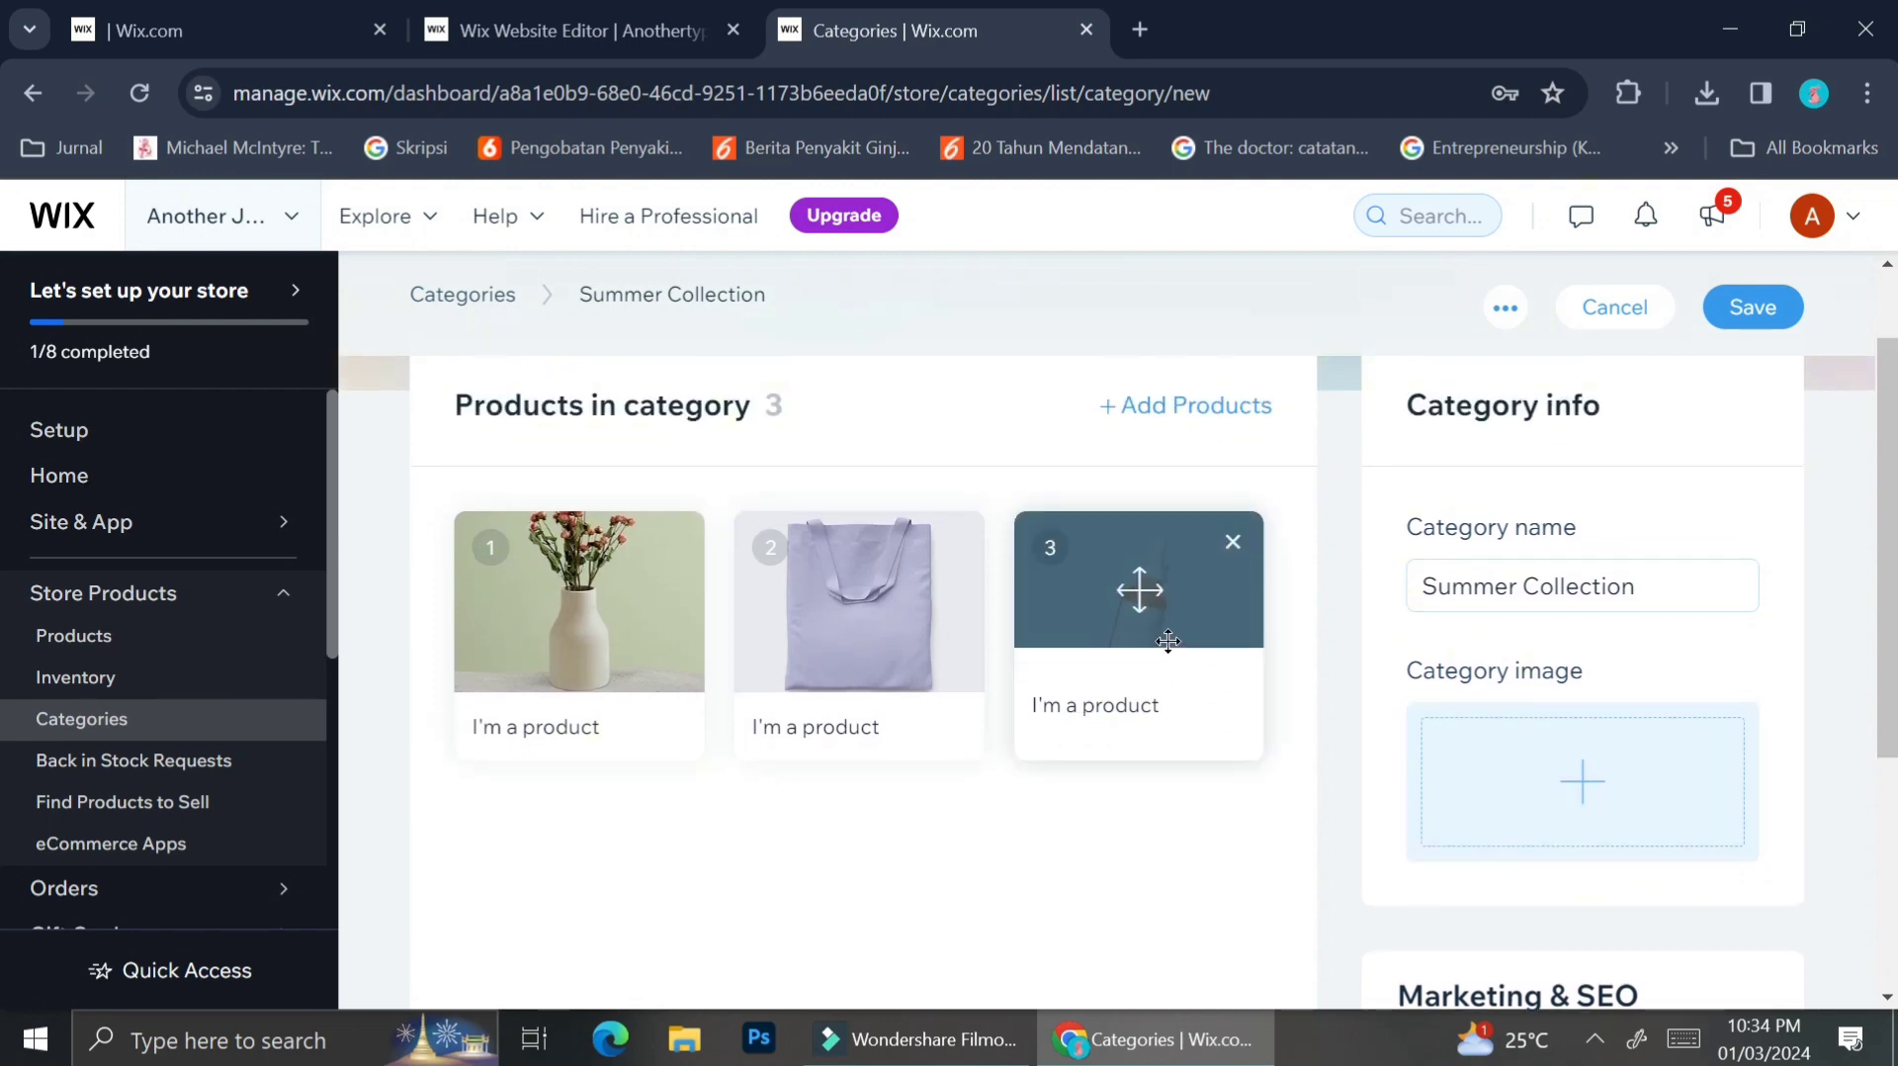
left_click_drag(1136, 589, 585, 587)
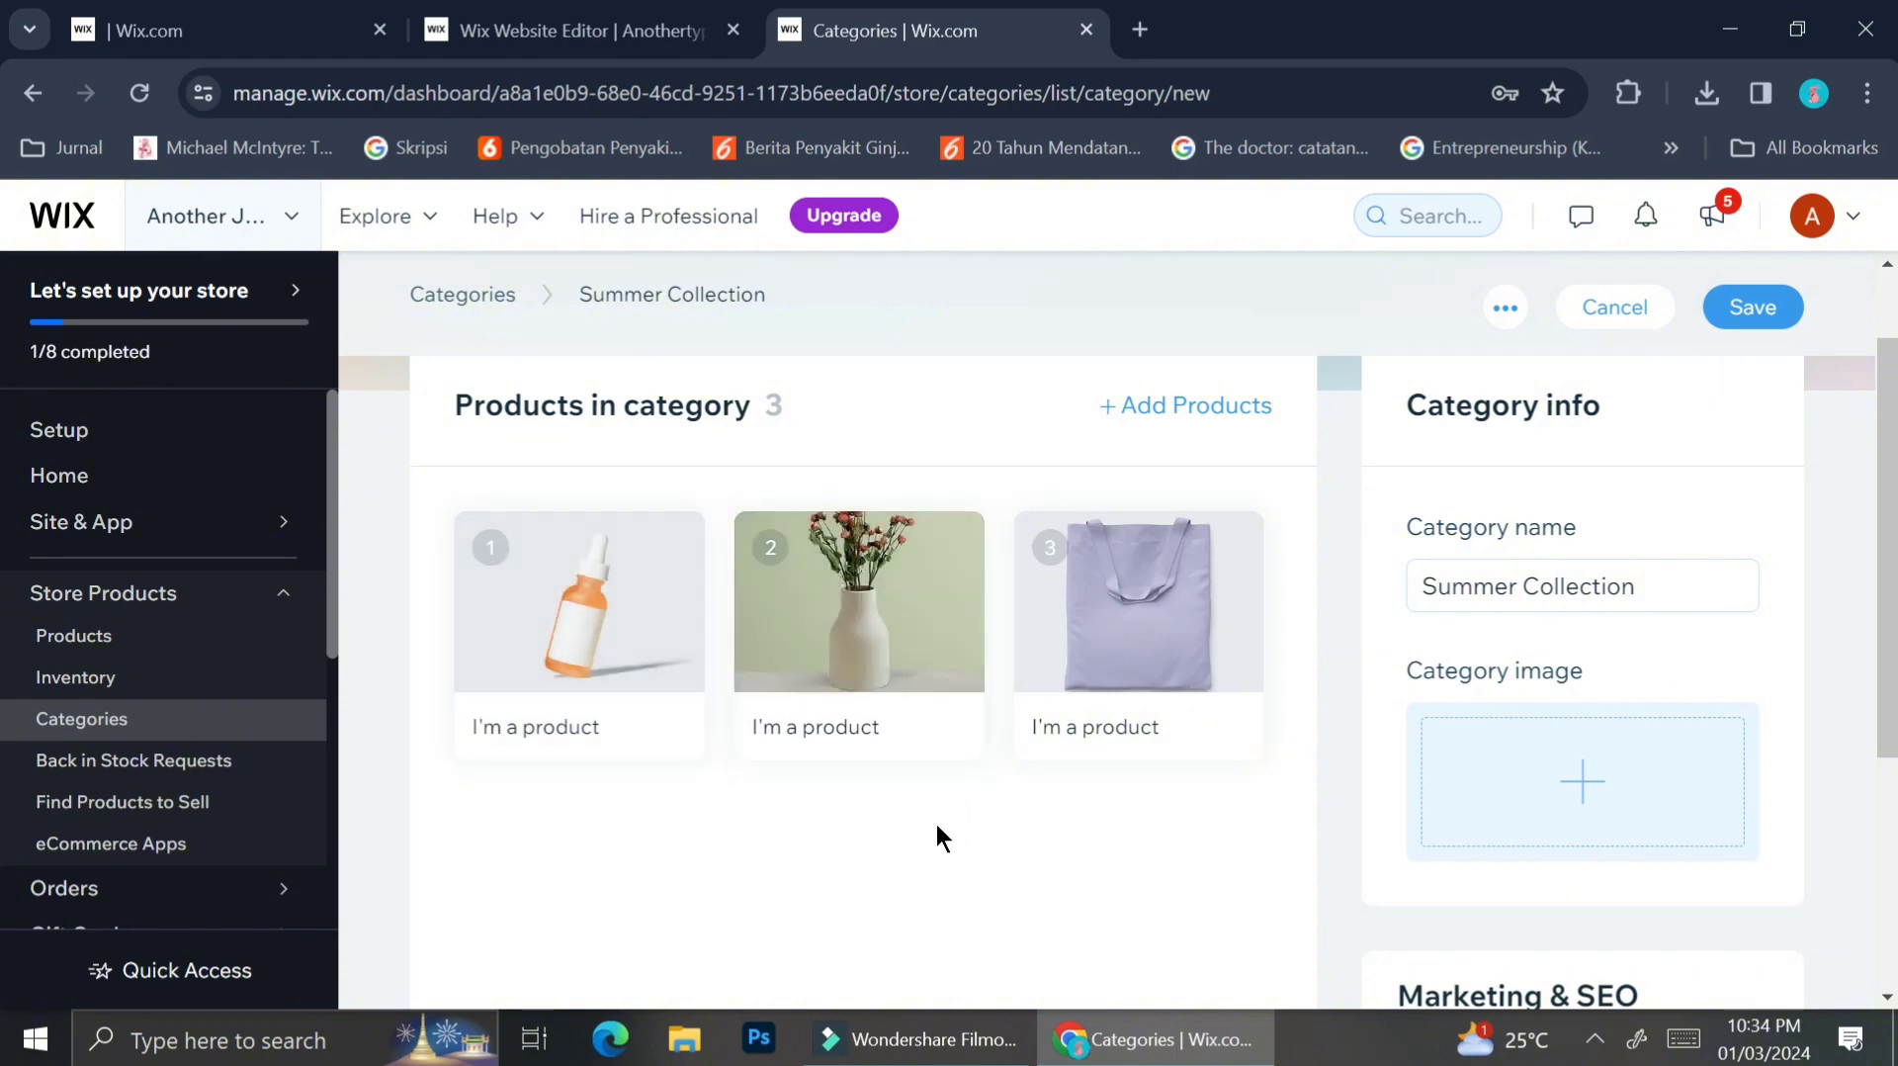
left_click_drag(773, 618, 533, 595)
left_click_drag(1112, 633, 584, 594)
Review the category's Marketing & SEO options and save the Summer Collection category.
scroll(952, 746, "down", 2)
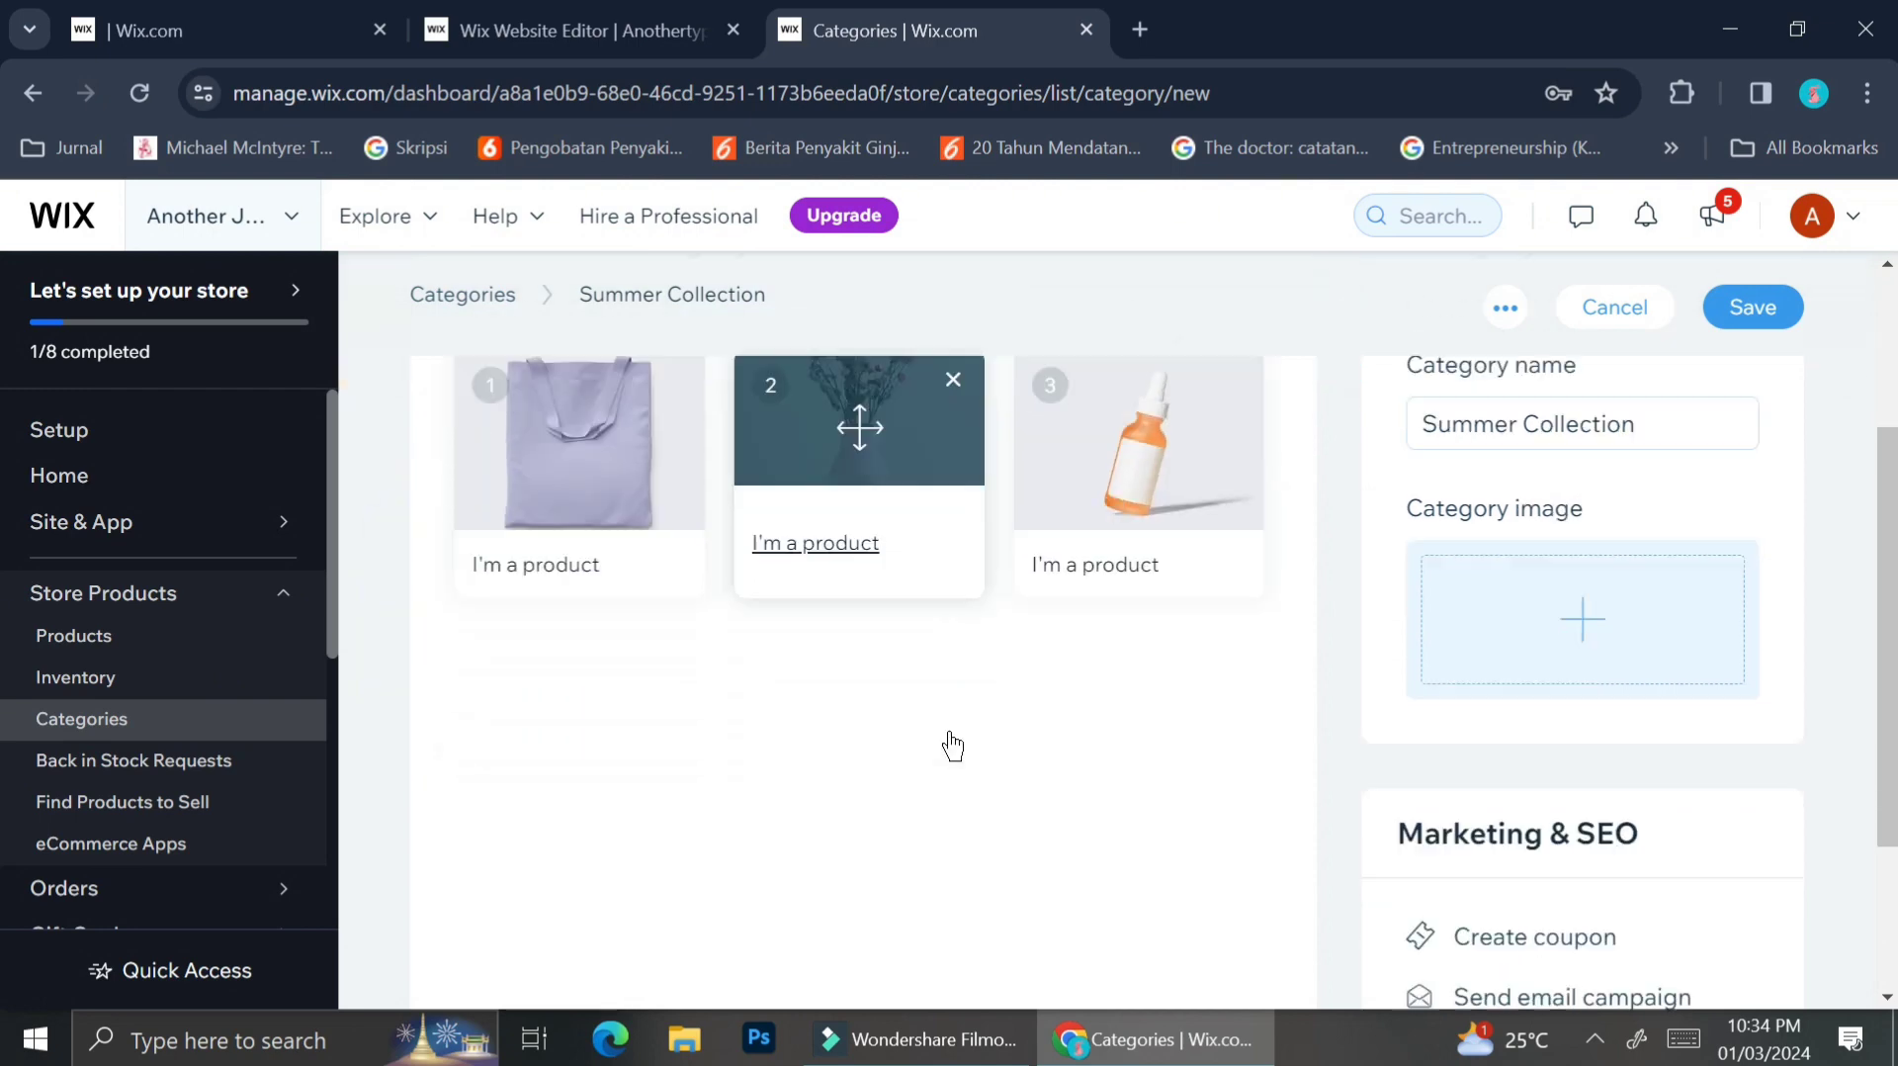
scroll(952, 746, "down", 3)
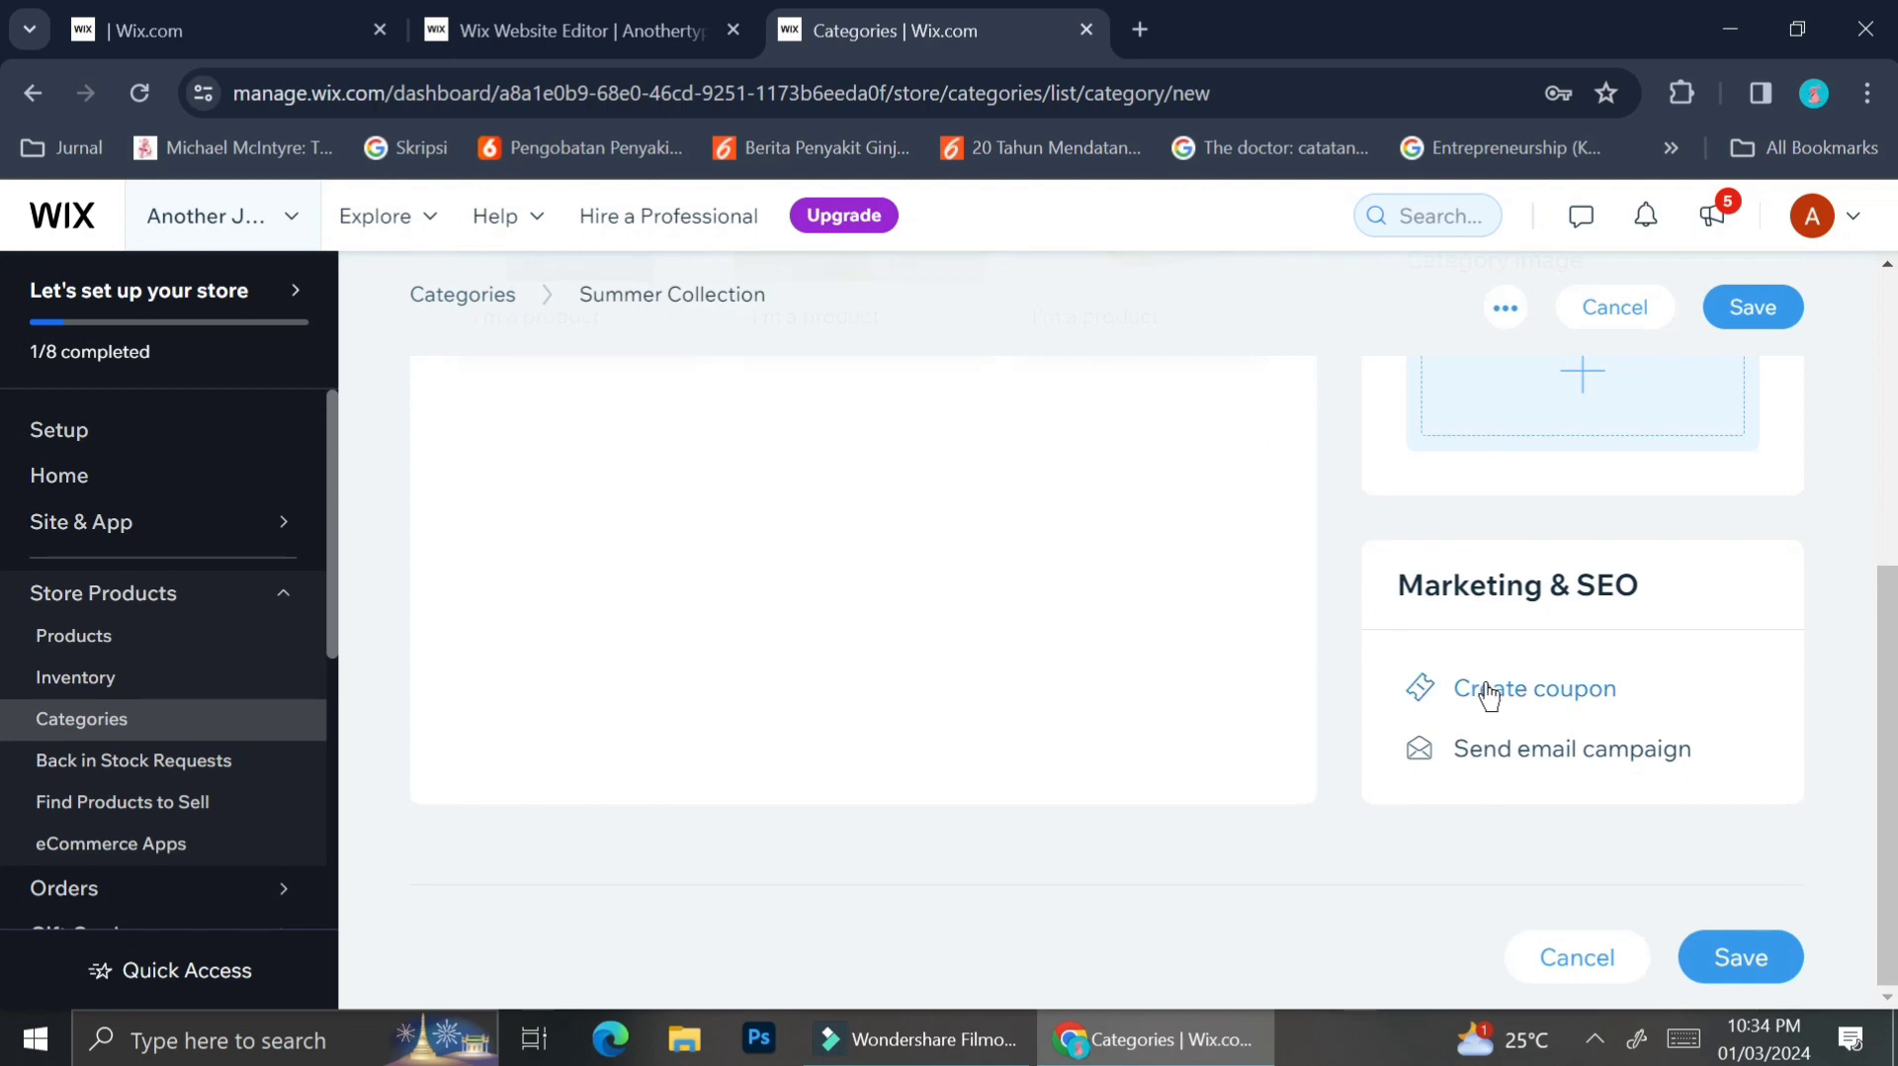
scroll(1100, 489, "up", 5)
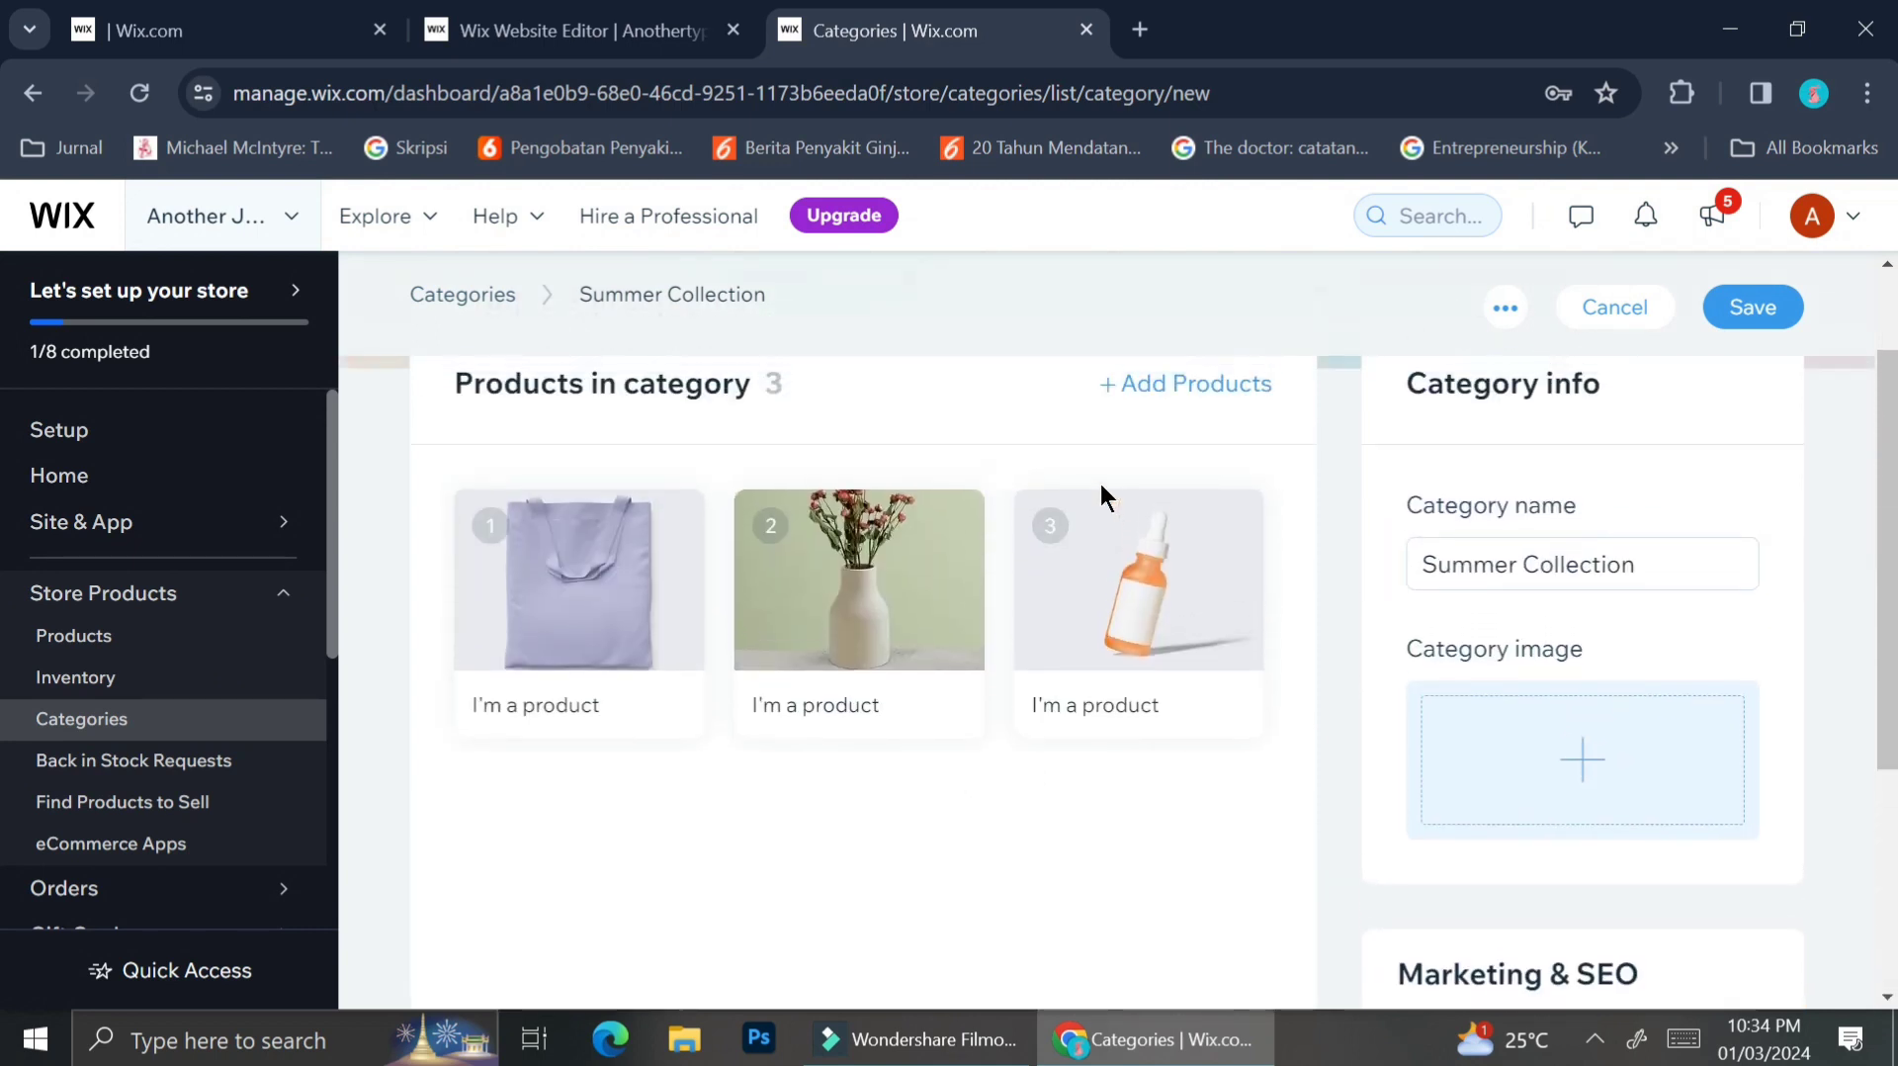
scroll(989, 534, "down", 5)
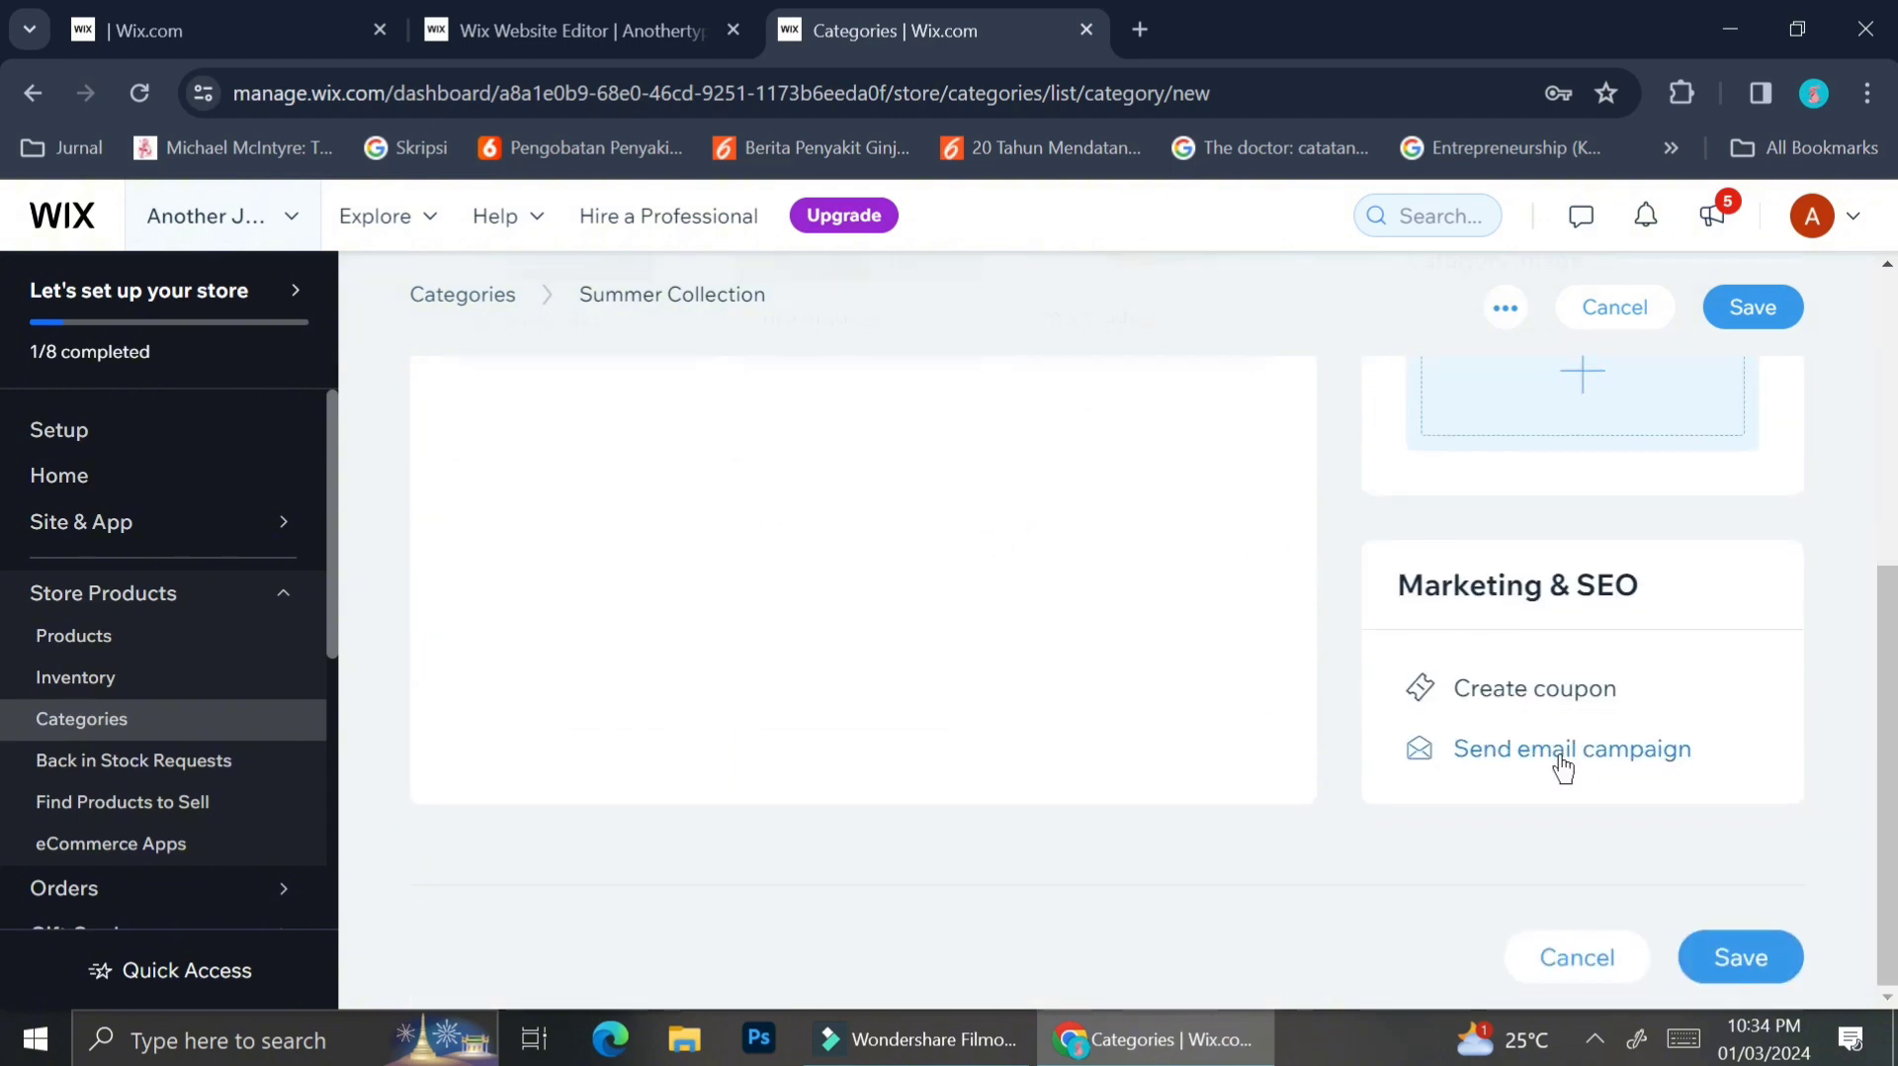
left_click(1748, 959)
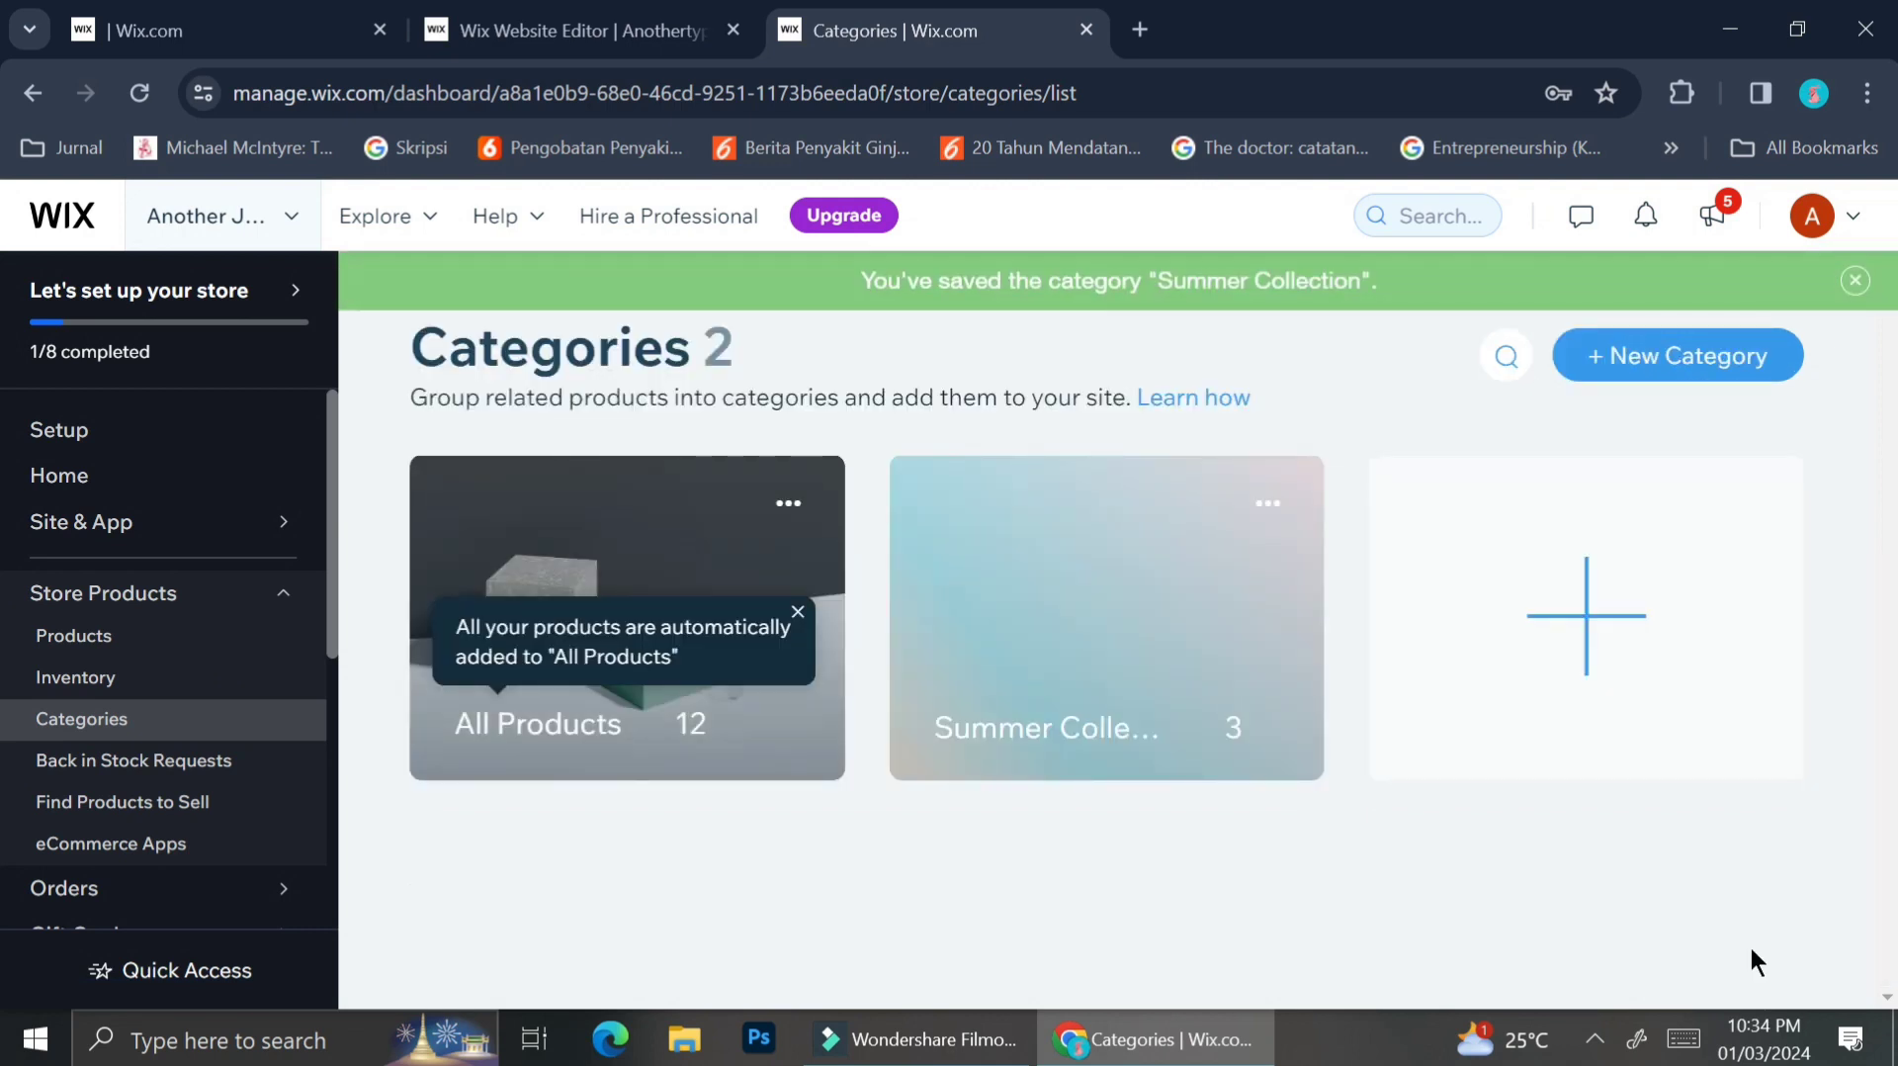
View the available actions for the saved Summer Collection category.
left_click(1268, 503)
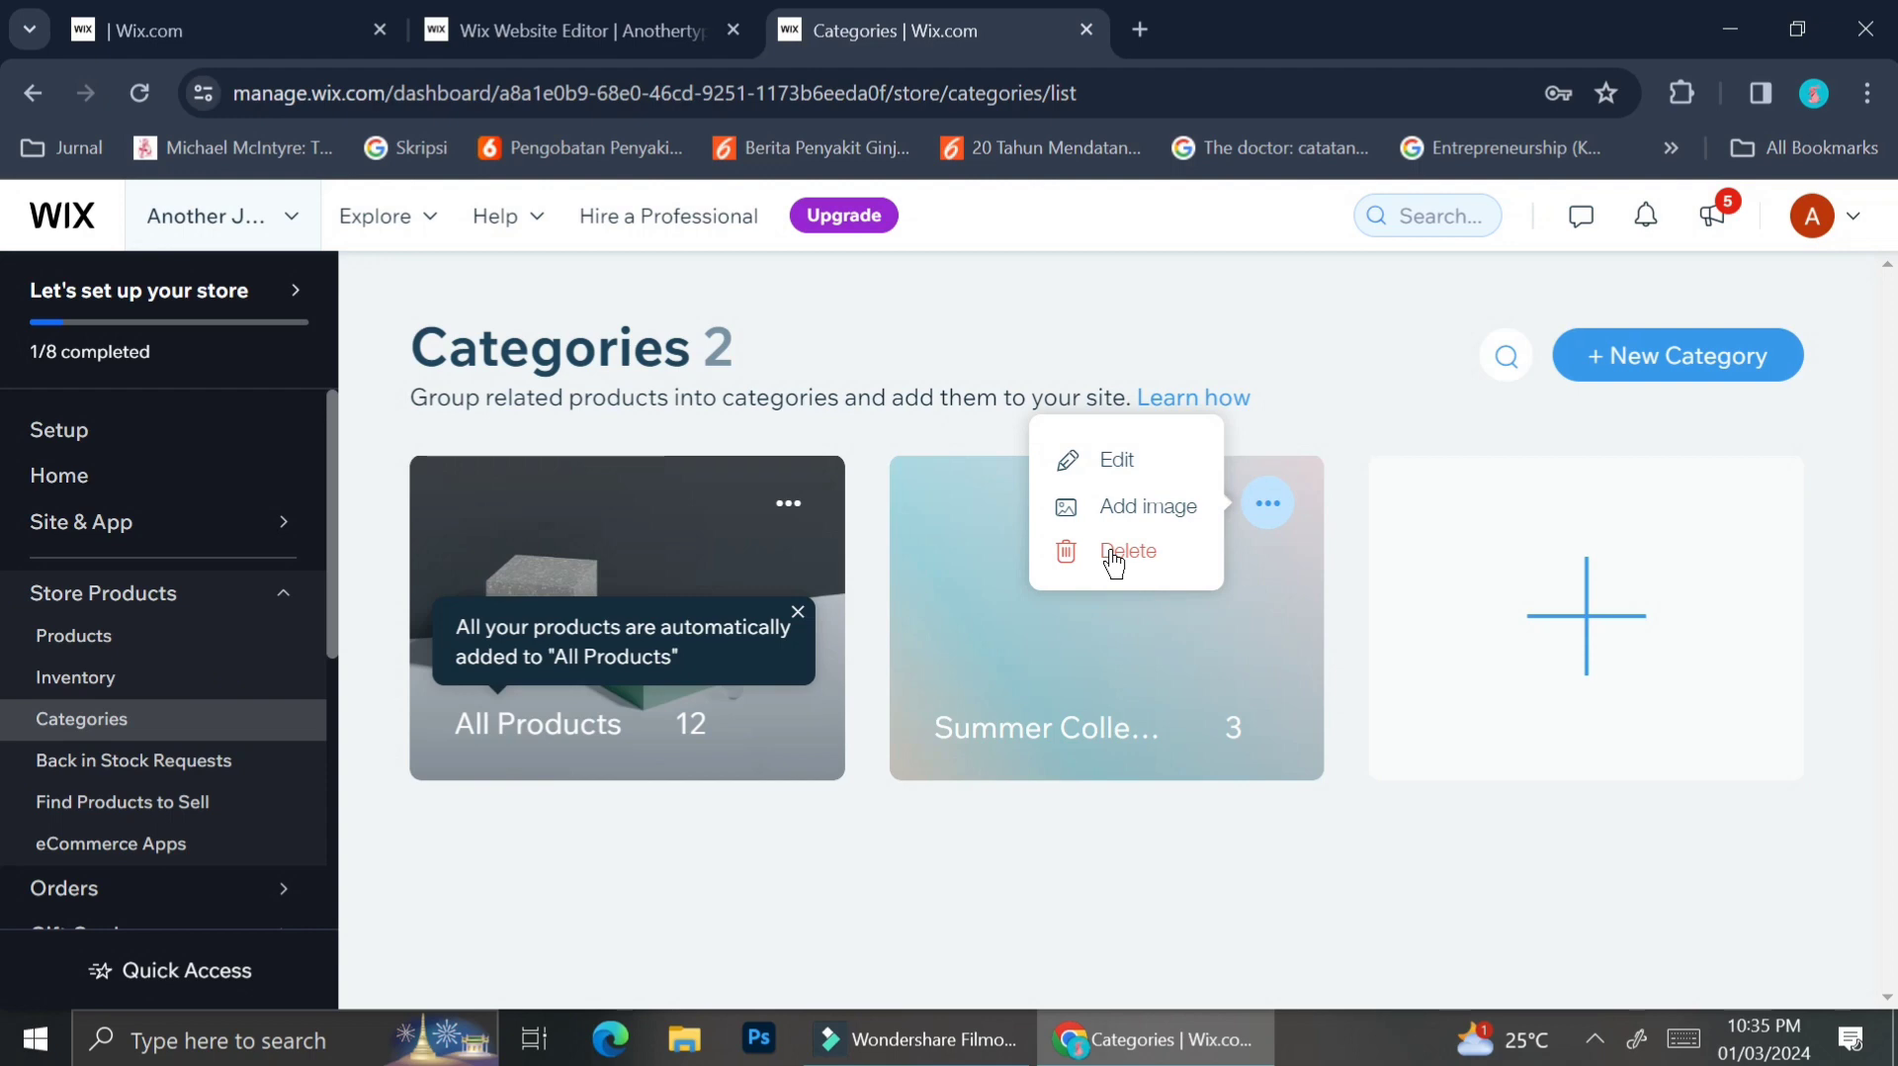
left_click(1475, 888)
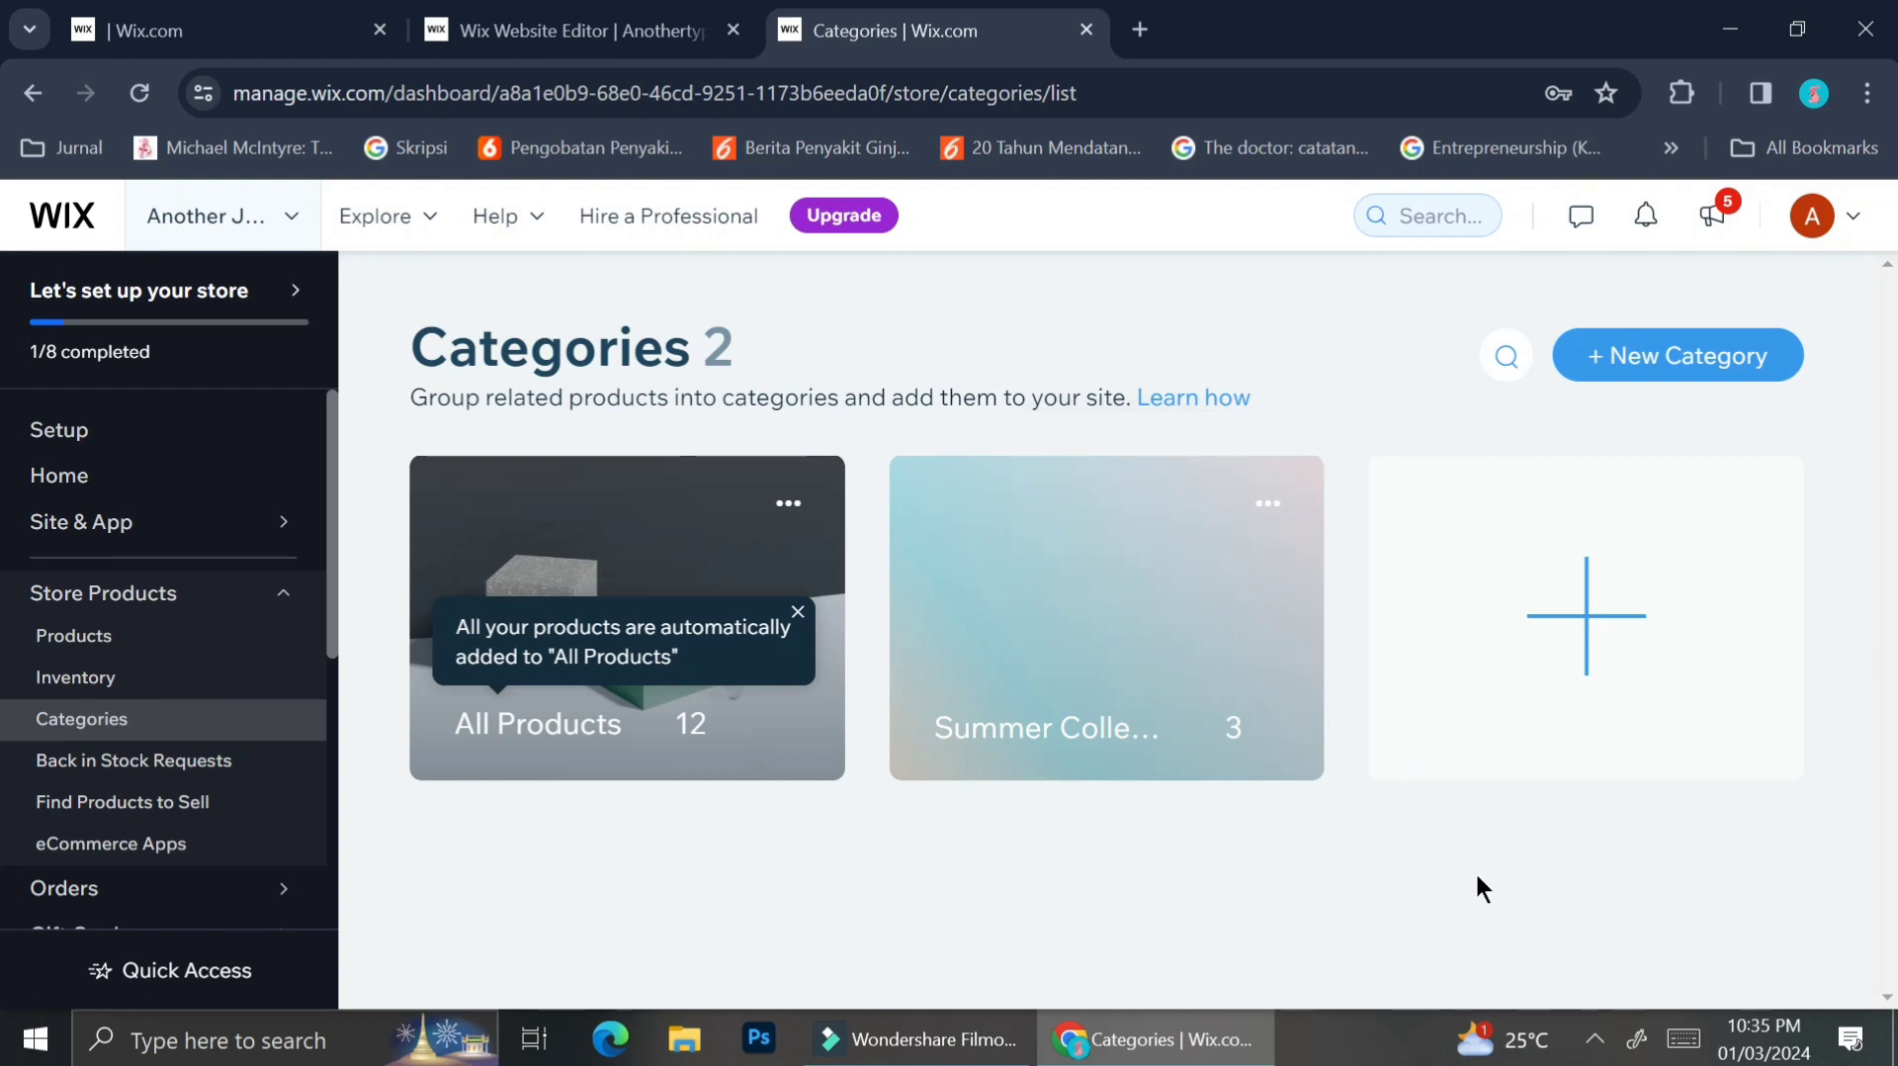
Create another new category and name it Winter Collection.
left_click(1568, 590)
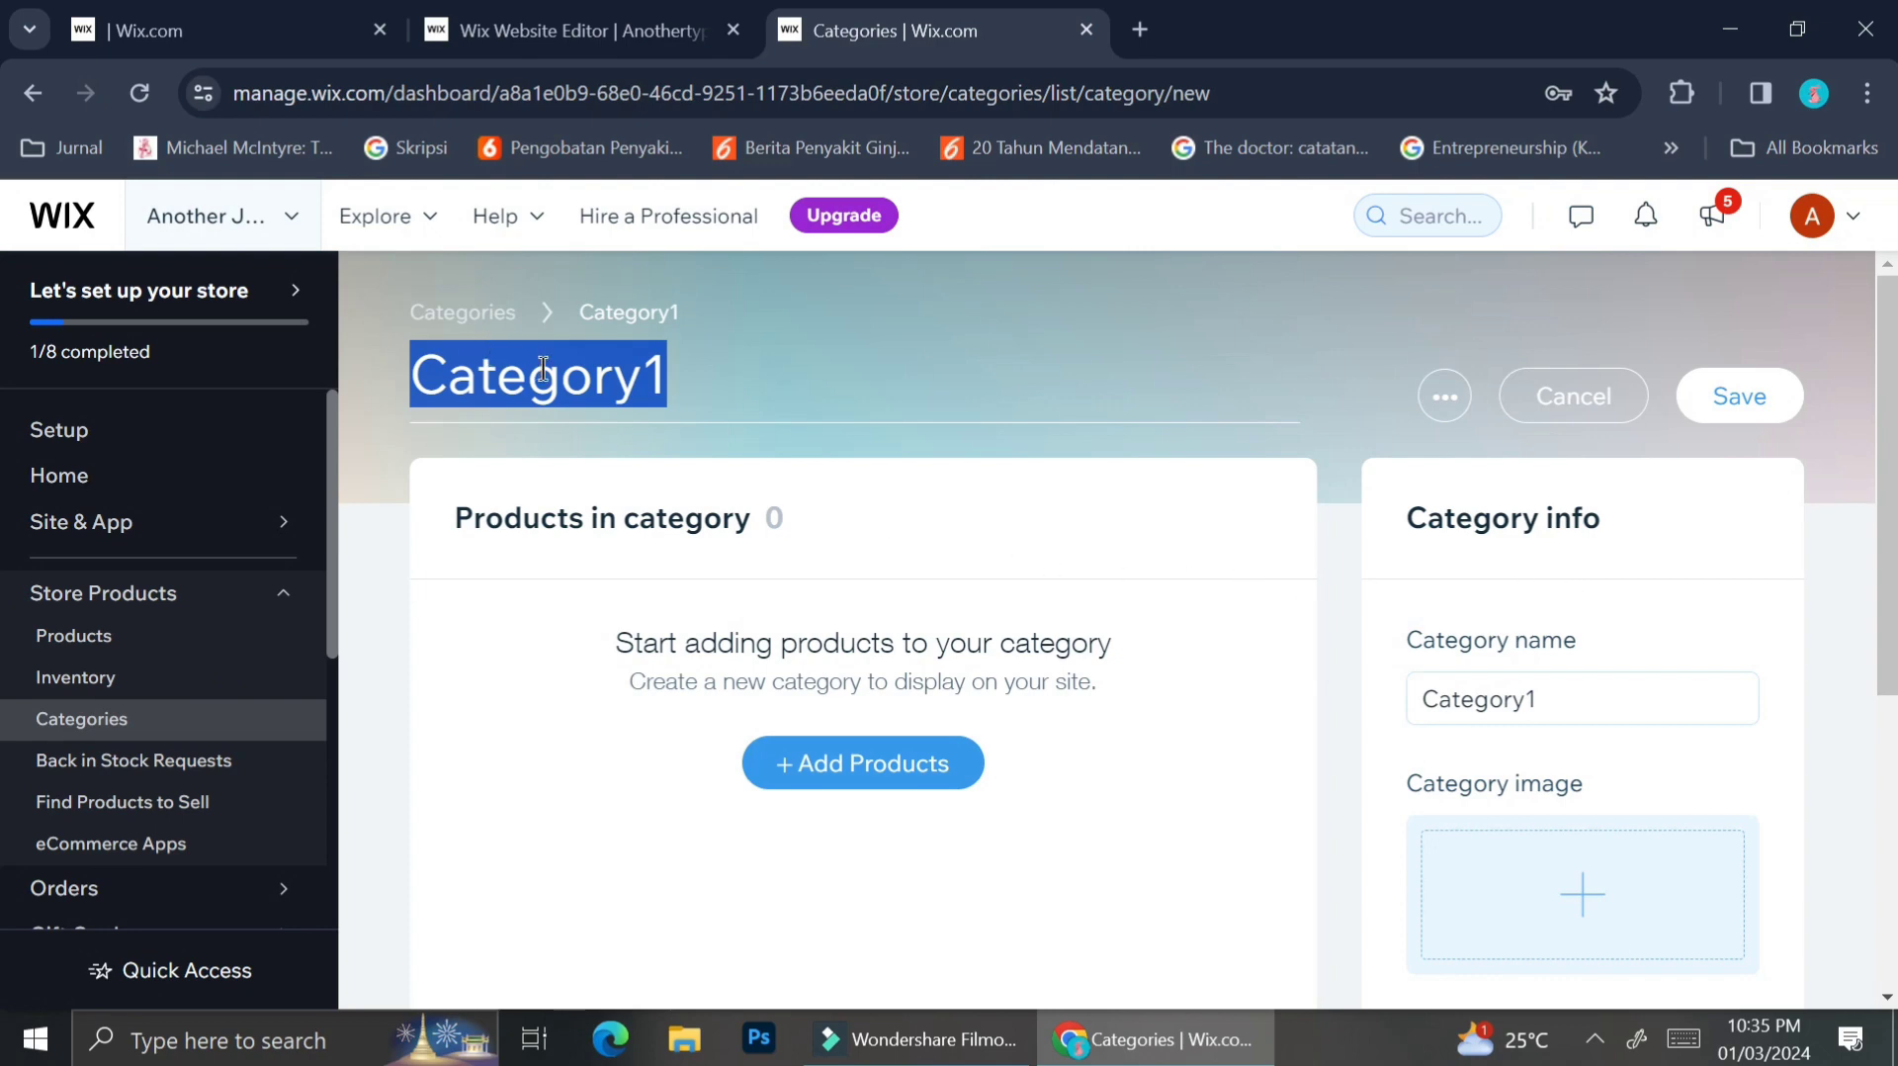
type("Winter C")
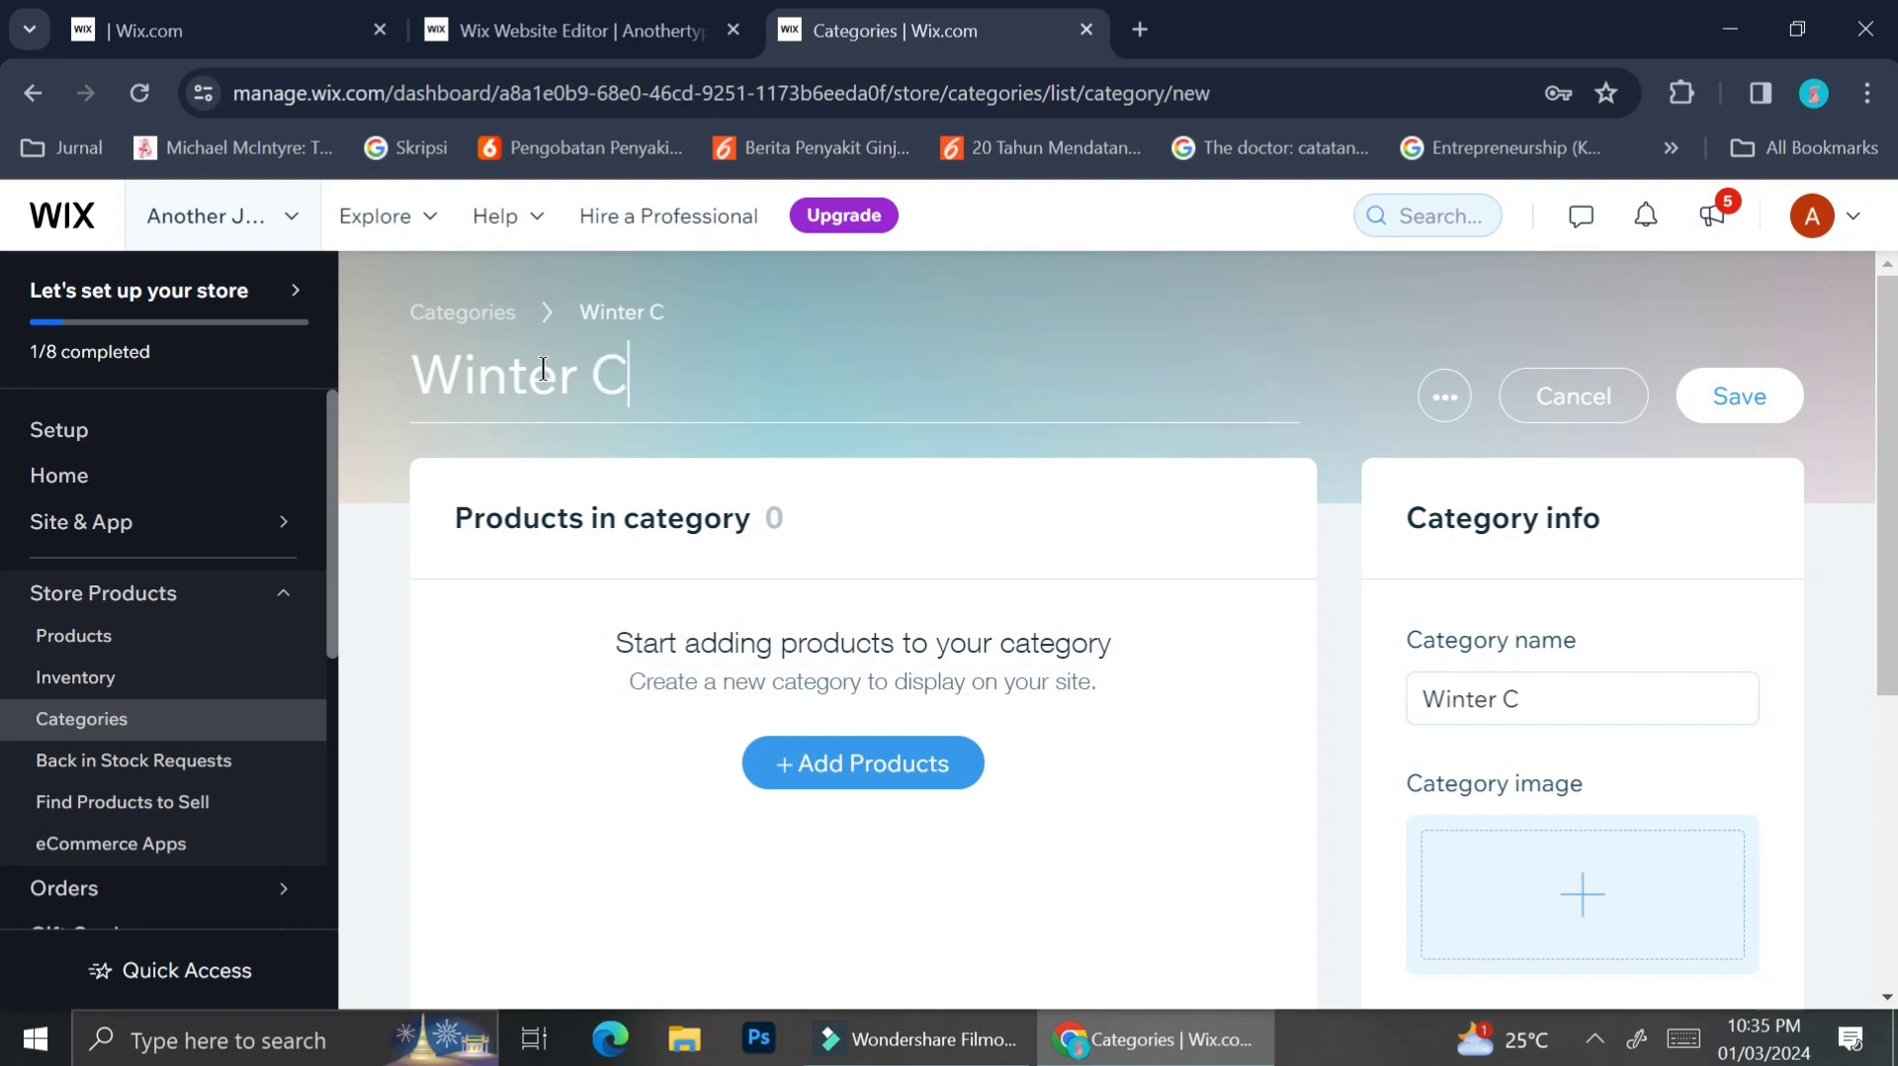
type("ollectio")
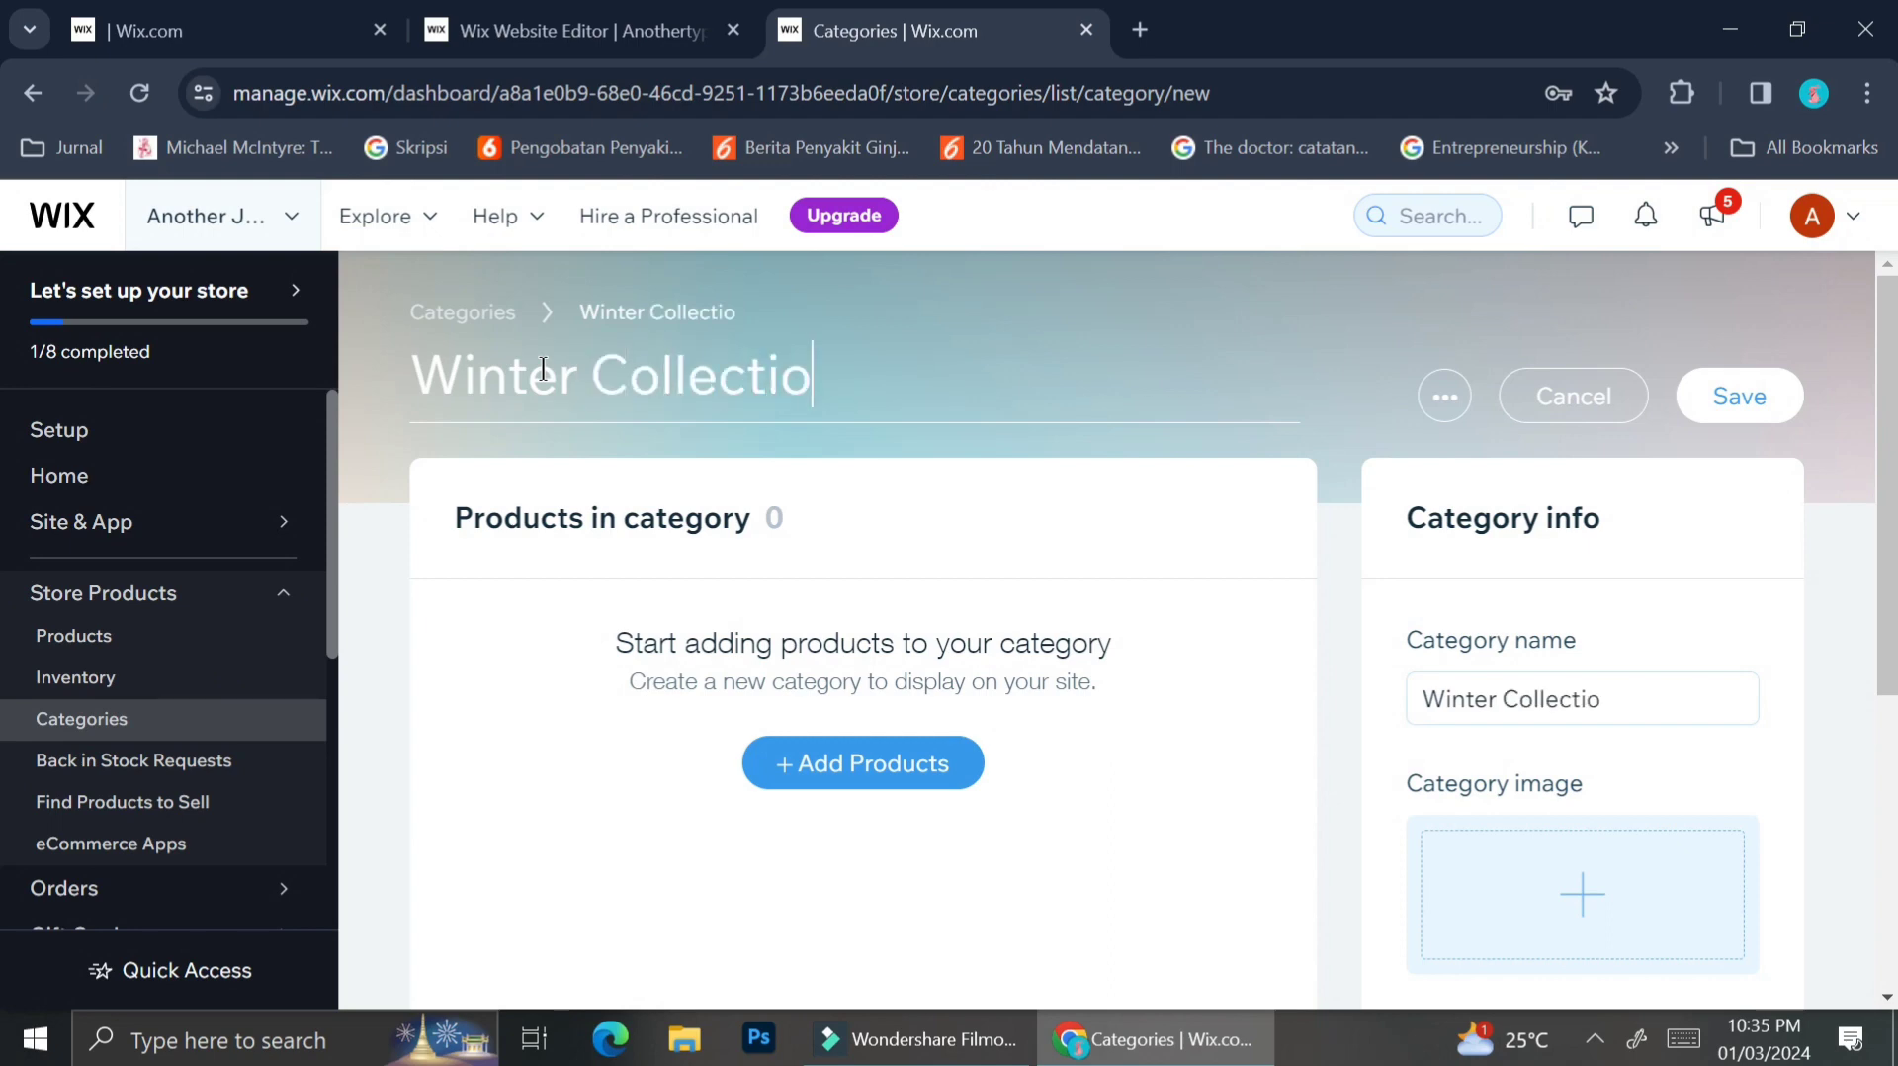
type("n")
left_click(979, 566)
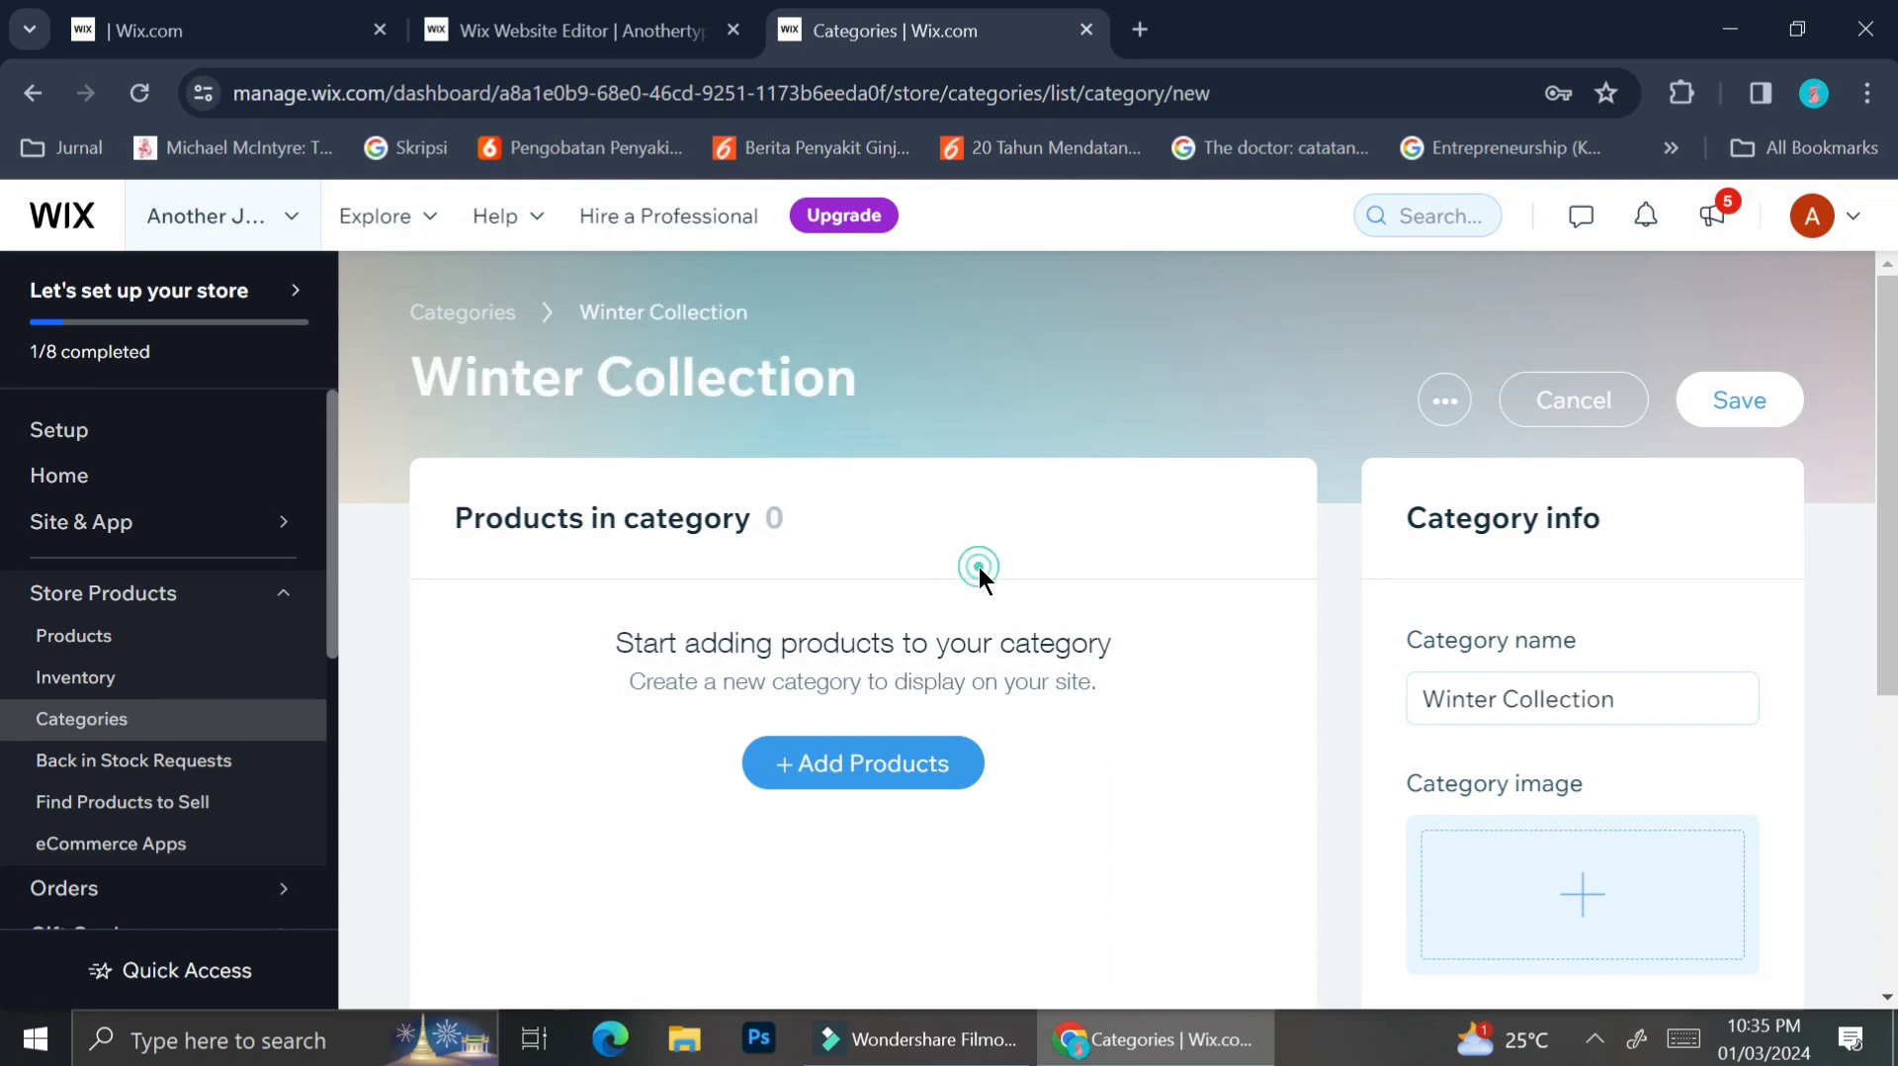
Add the green sweater, eyeglasses, orange chair and brown bottle set products to the Winter Collection category.
left_click(884, 776)
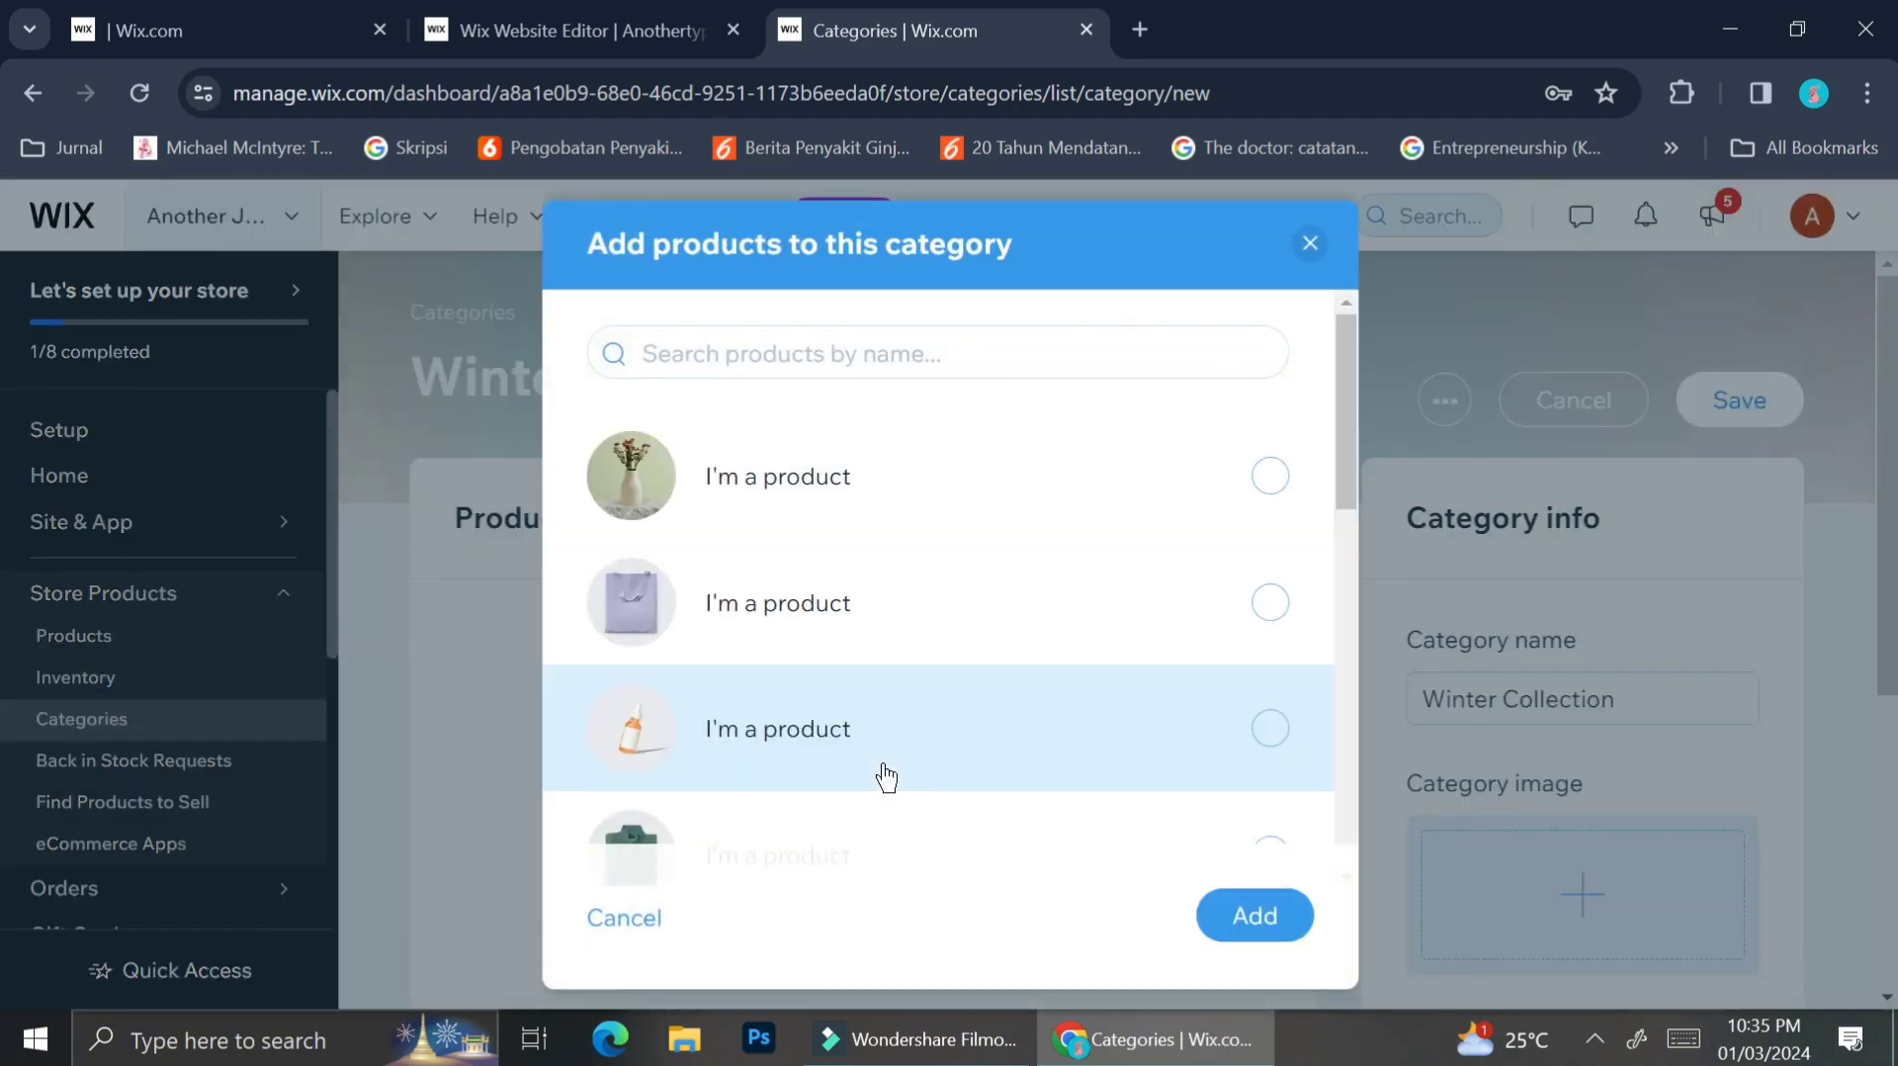
scroll(1065, 593, "down", 2)
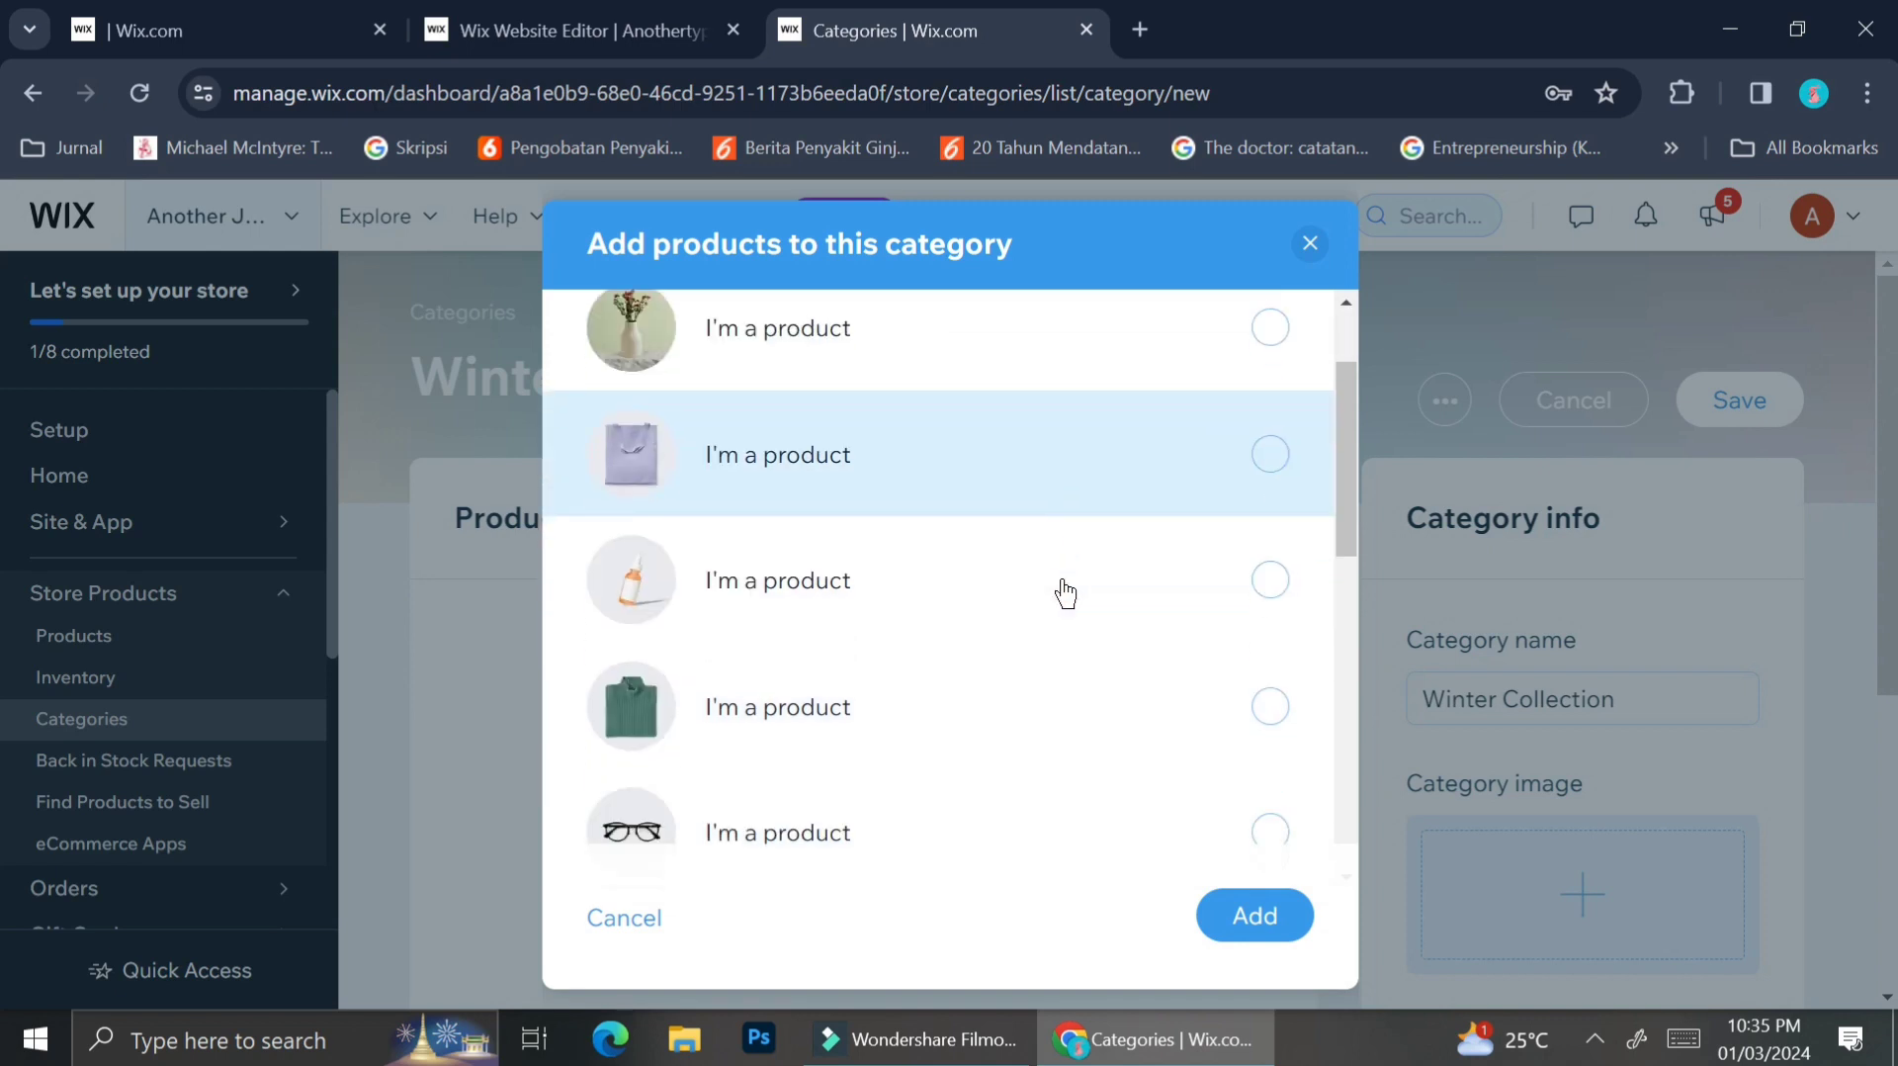
scroll(1064, 593, "down", 2)
left_click(1285, 563)
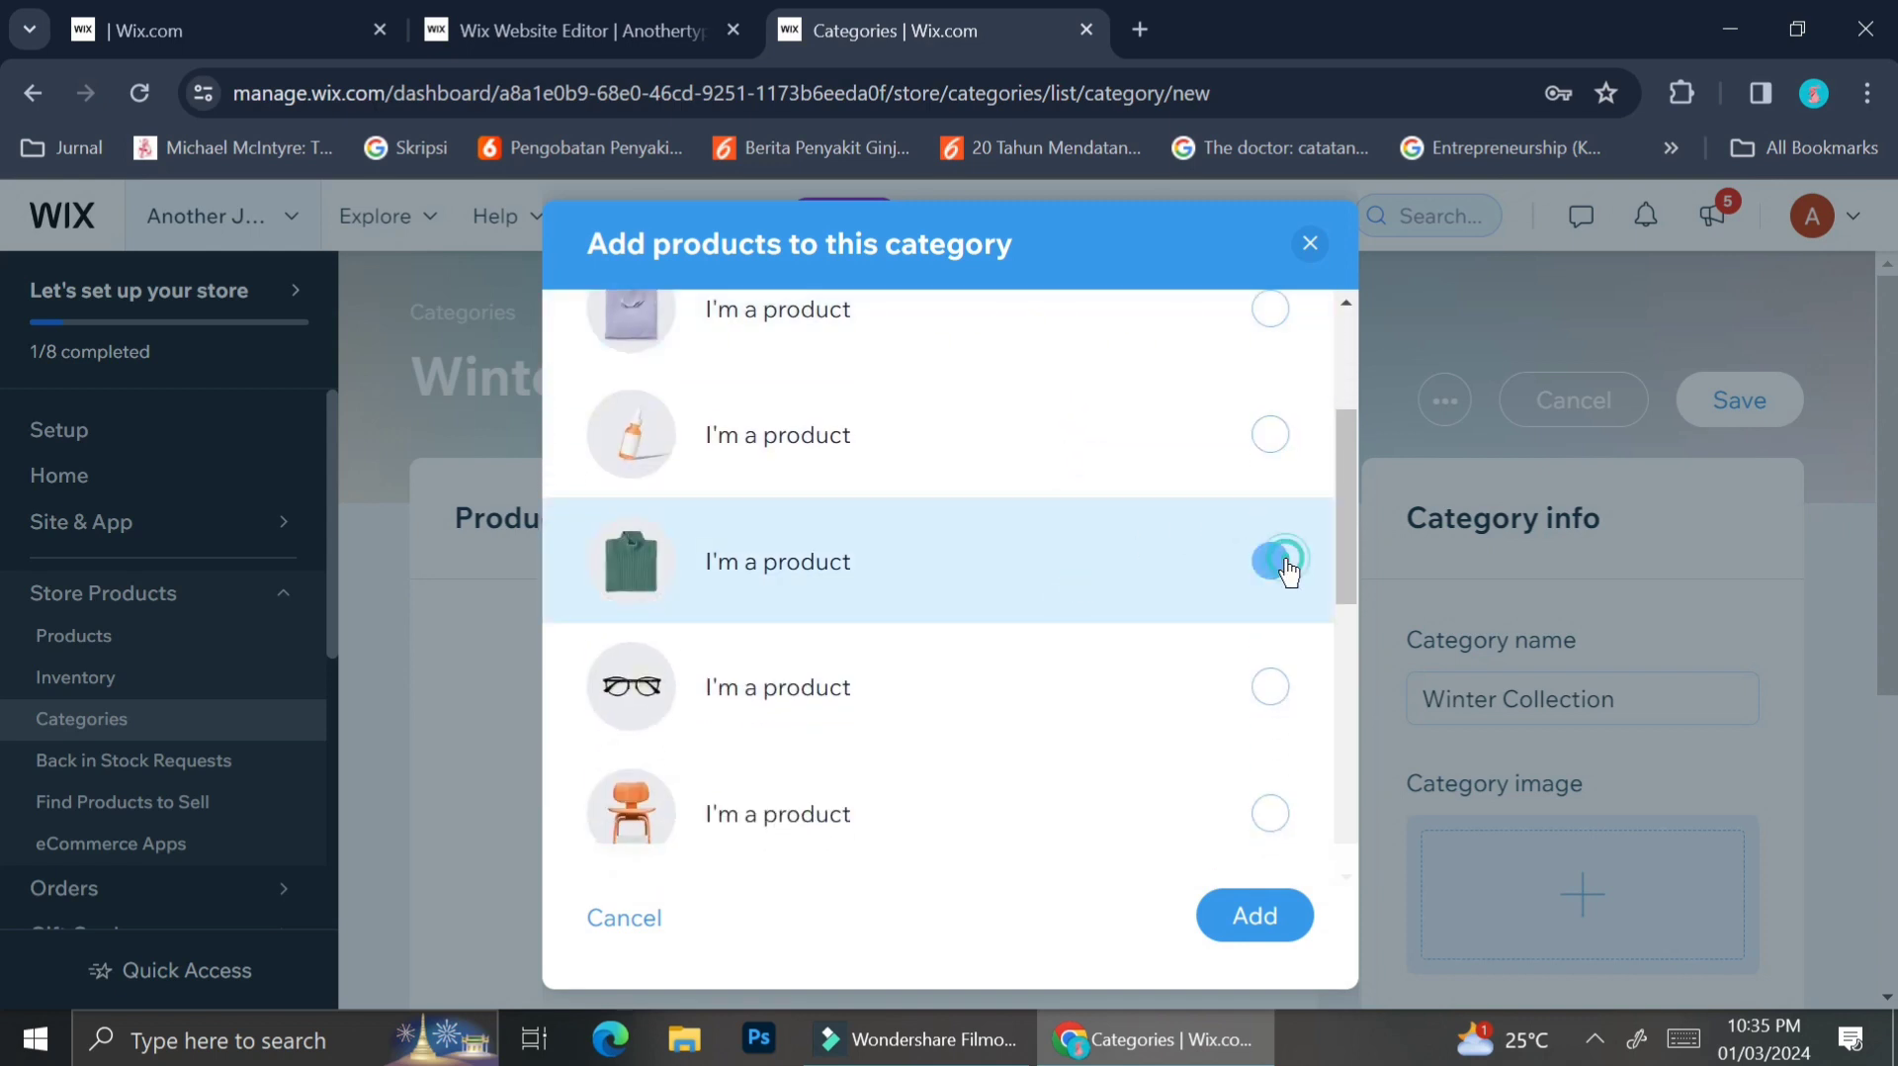
left_click(1273, 692)
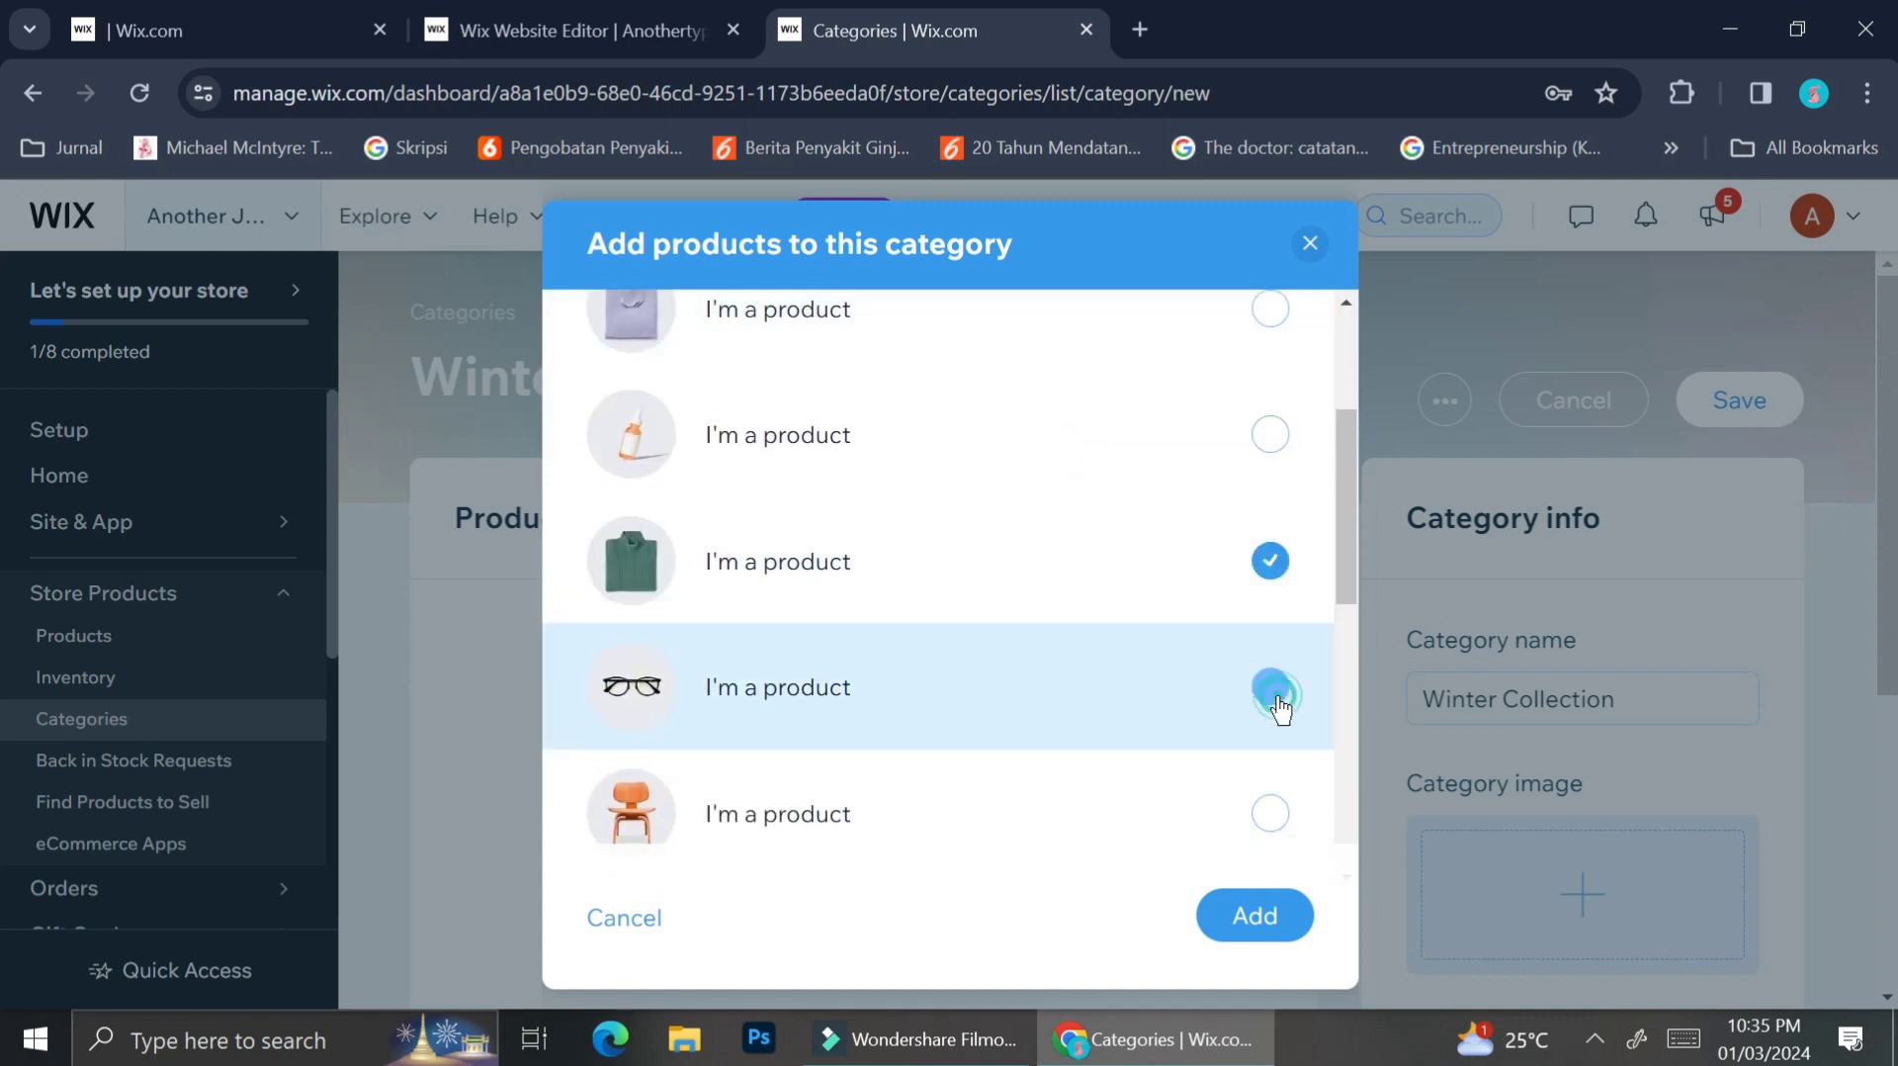
left_click(1271, 814)
scroll(1276, 791, "down", 2)
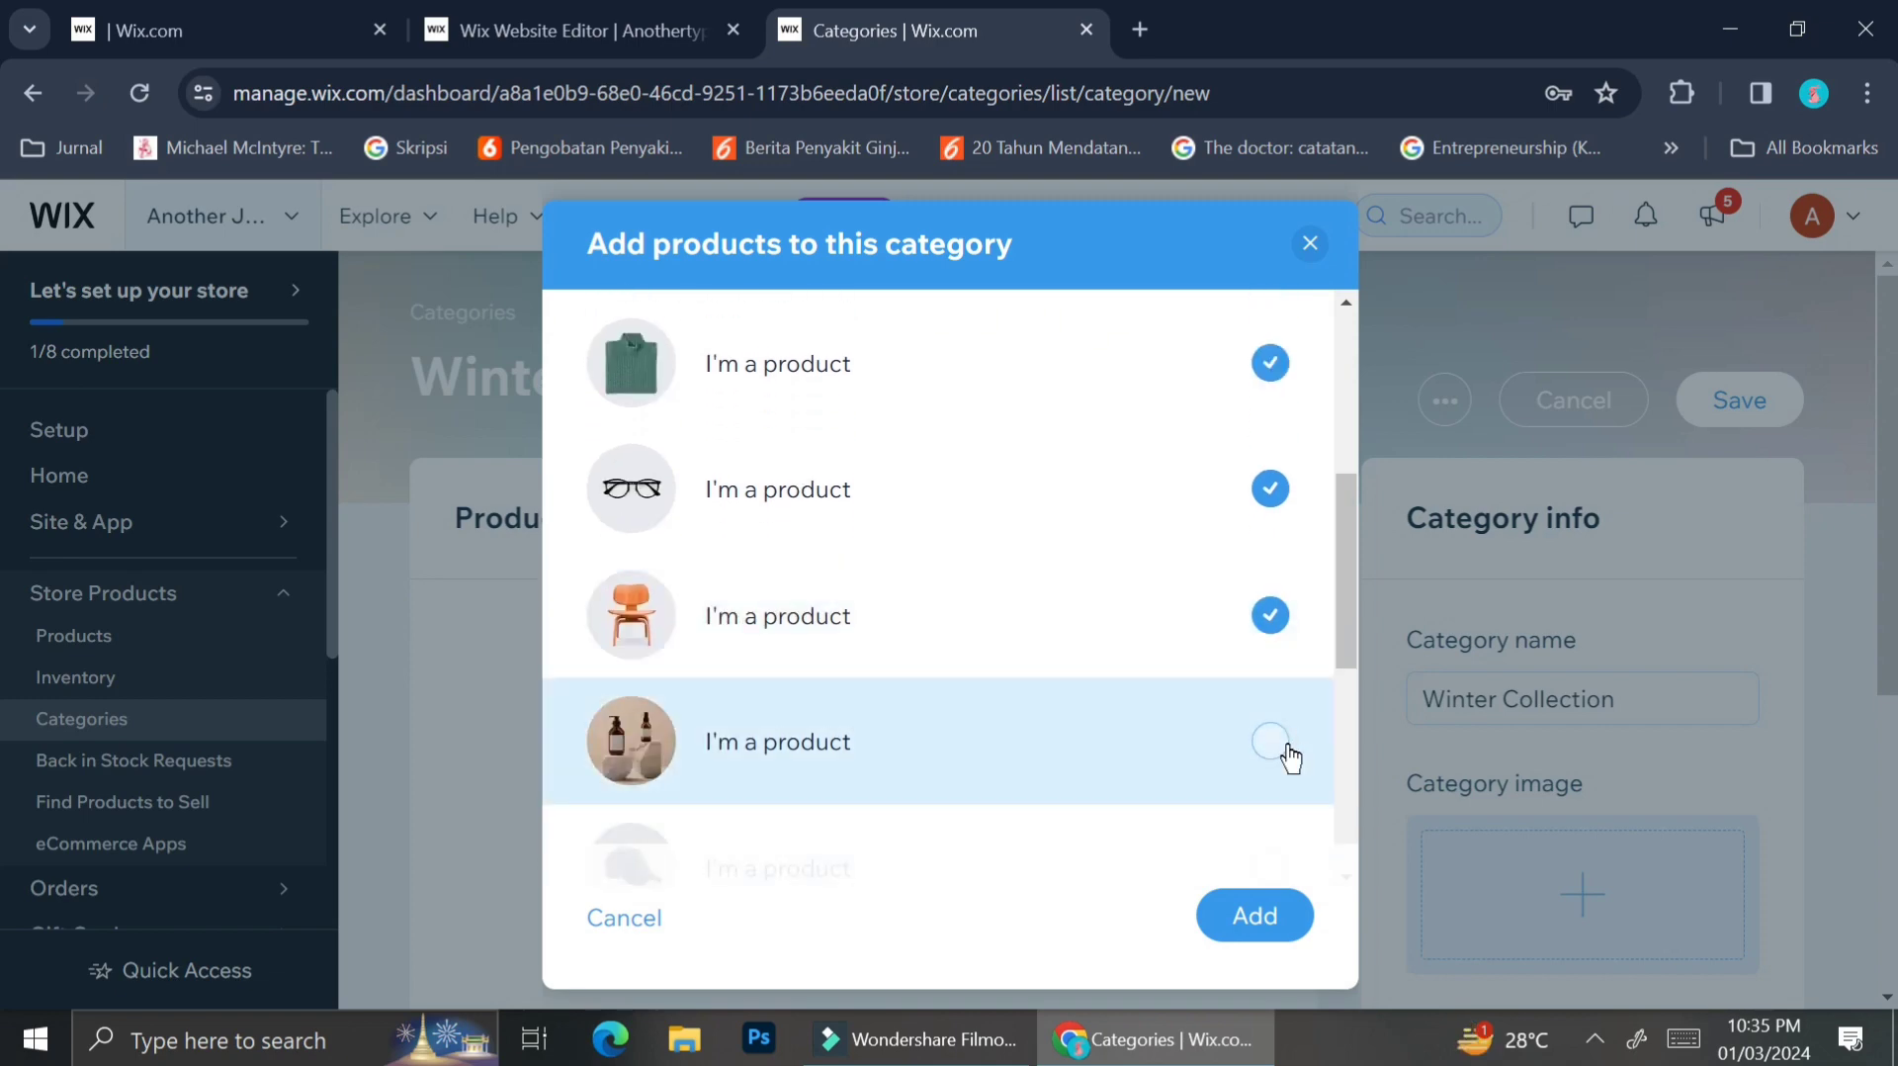
left_click(1288, 754)
left_click(1242, 929)
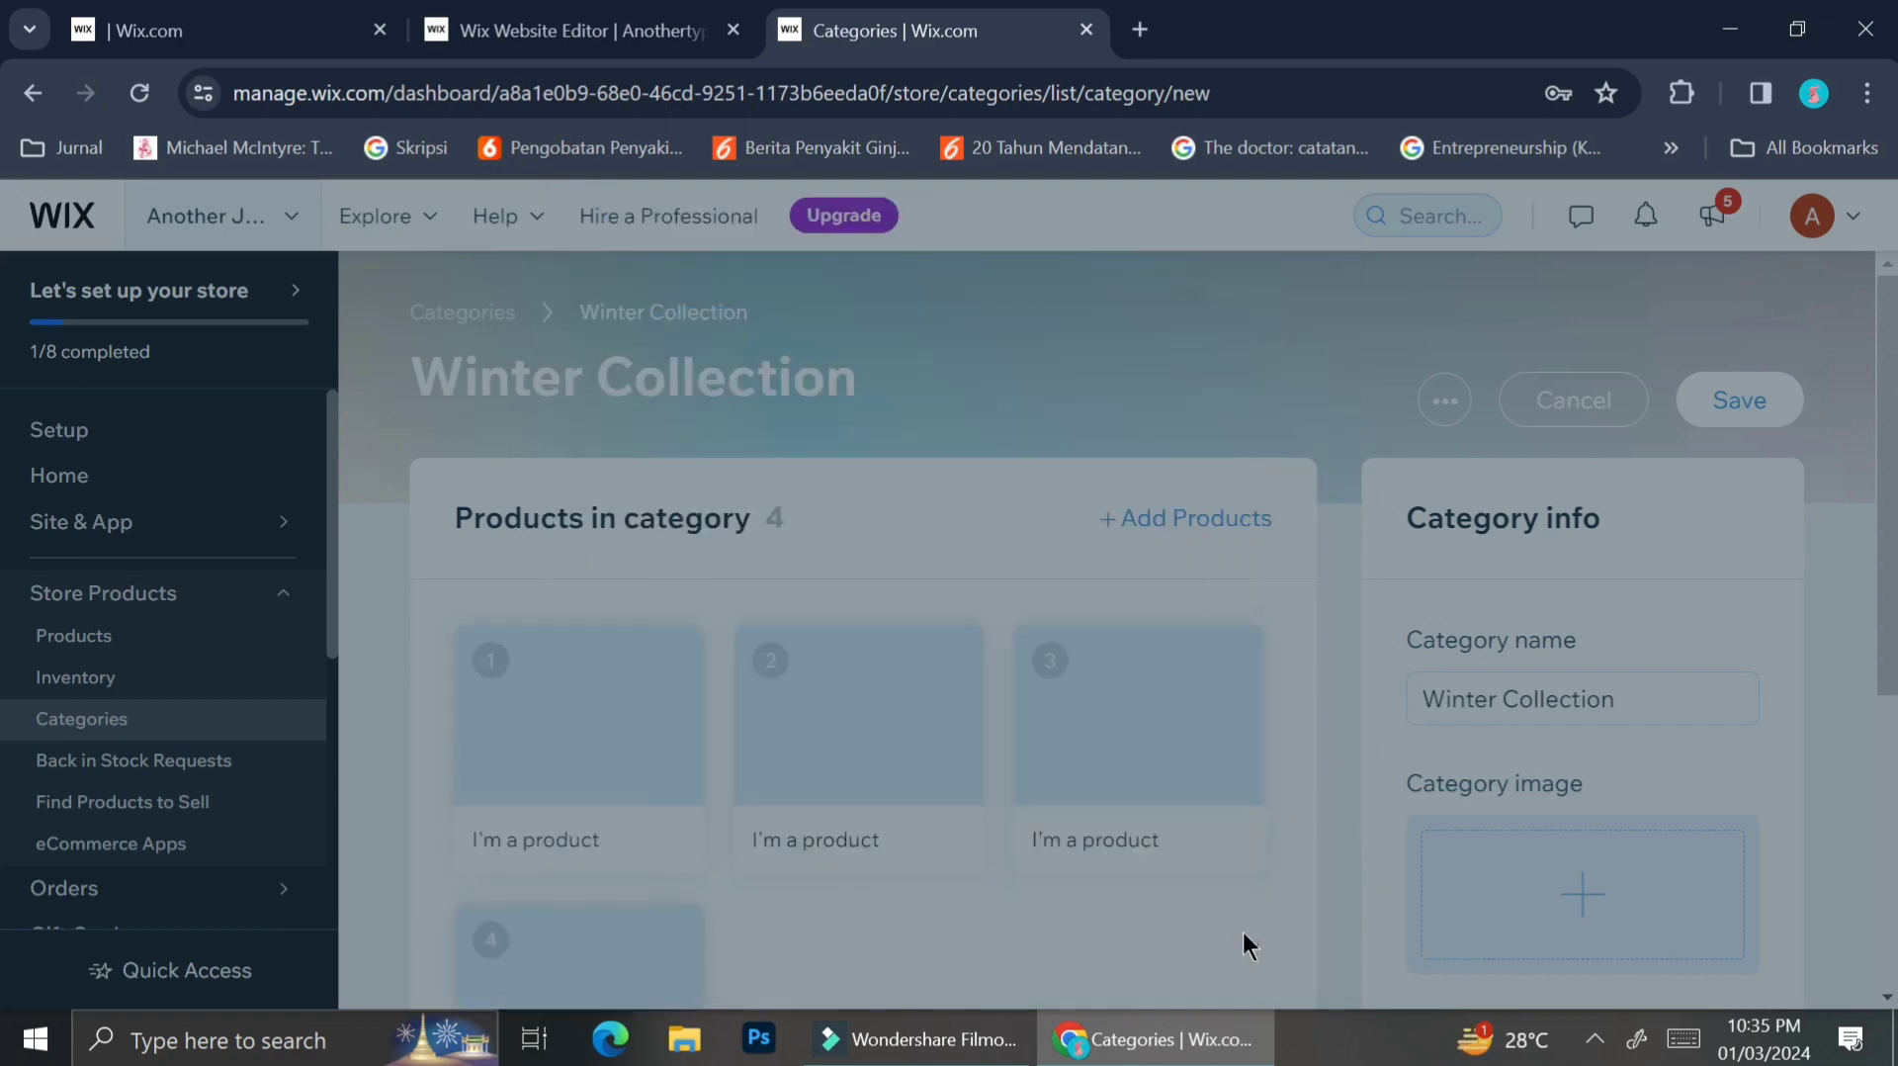
Reorder the category's products so the sweater is first, the bottle set second, the eyeglasses third and the chair fourth.
scroll(1137, 888, "down", 2)
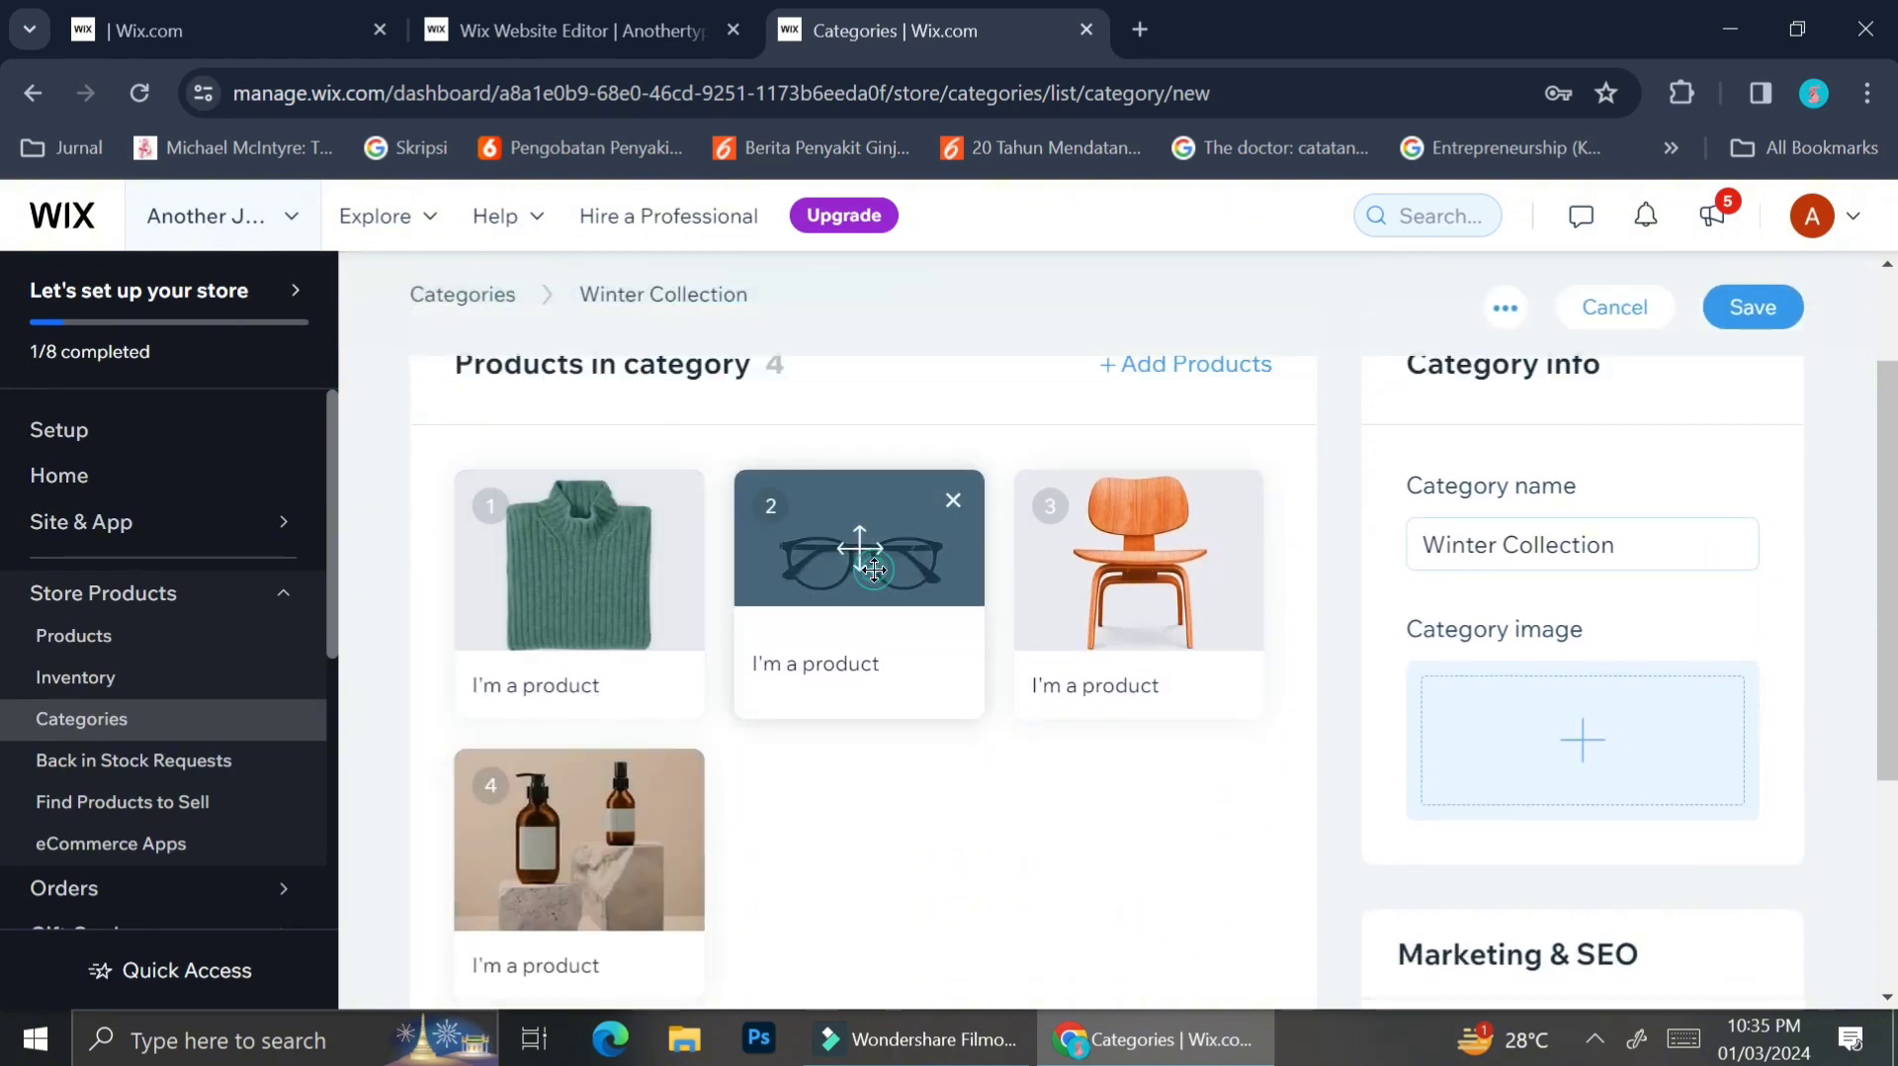
left_click_drag(864, 543, 511, 841)
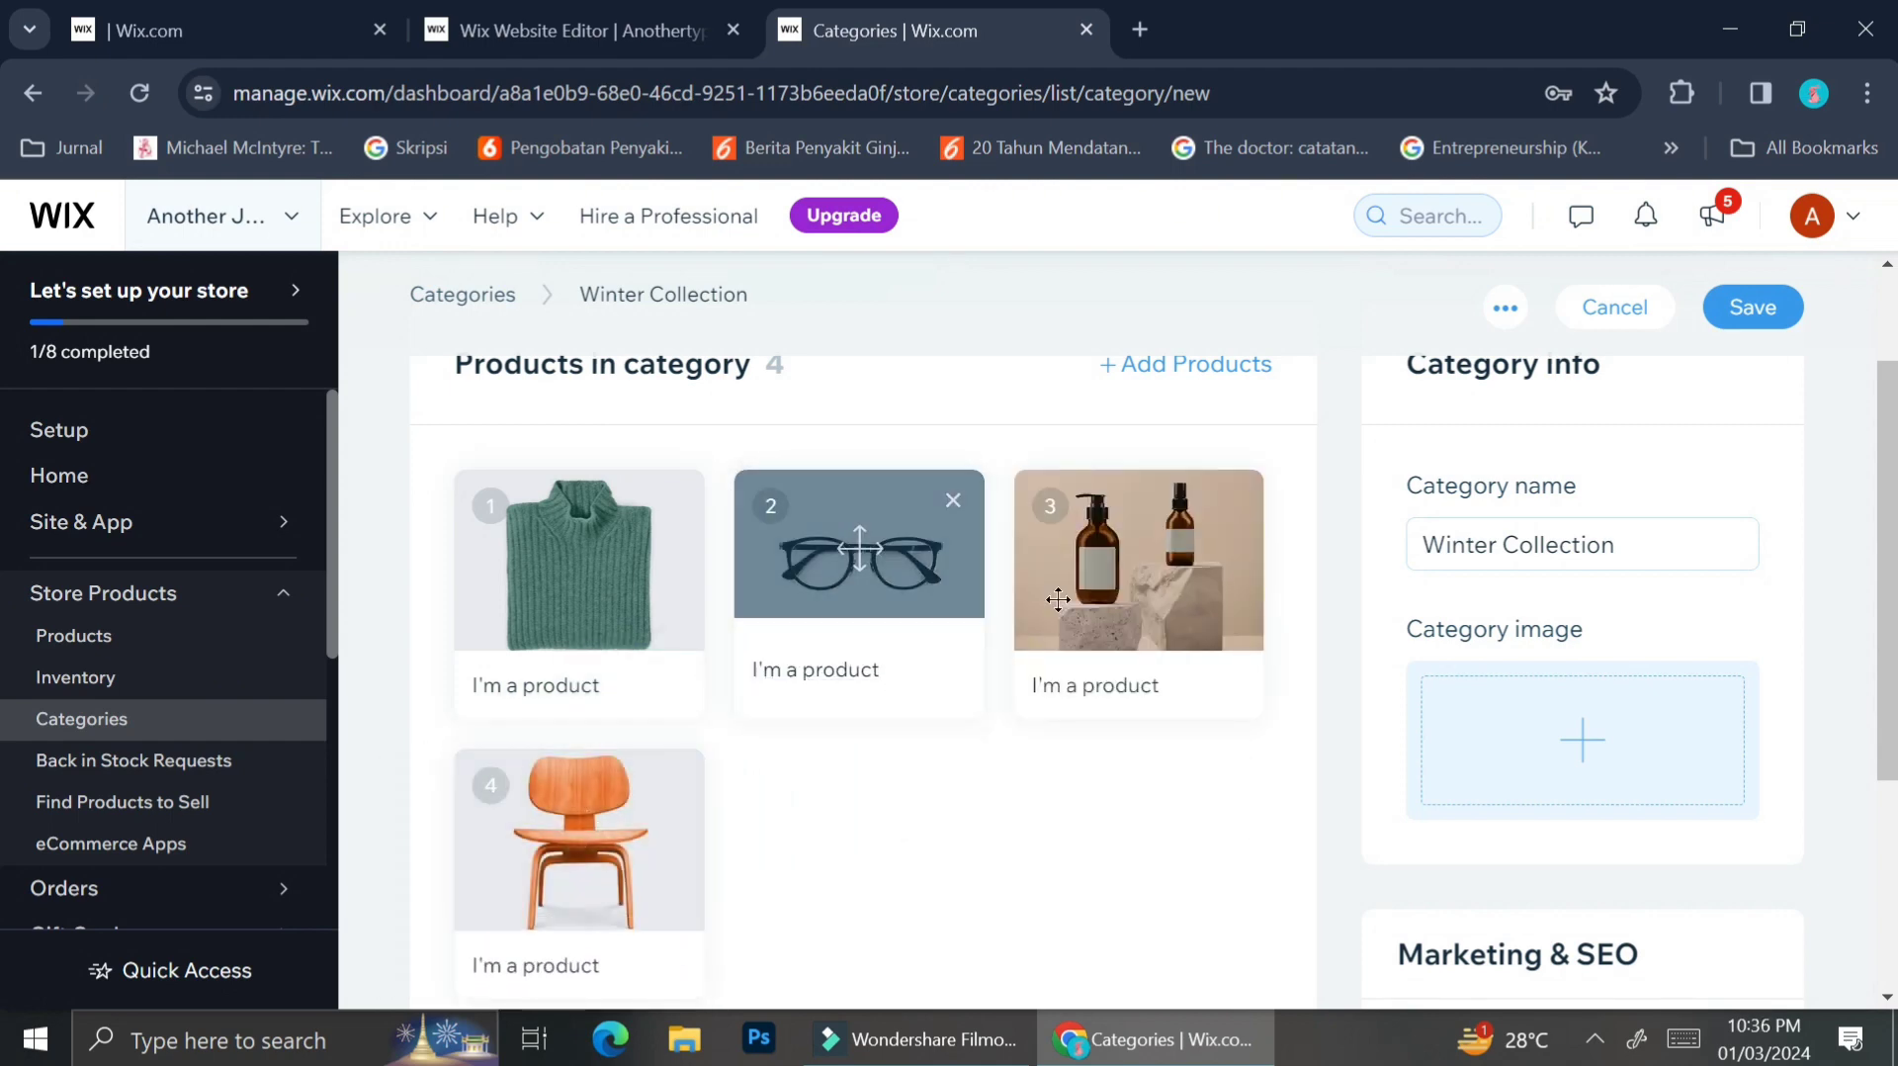
left_click_drag(1135, 541, 779, 587)
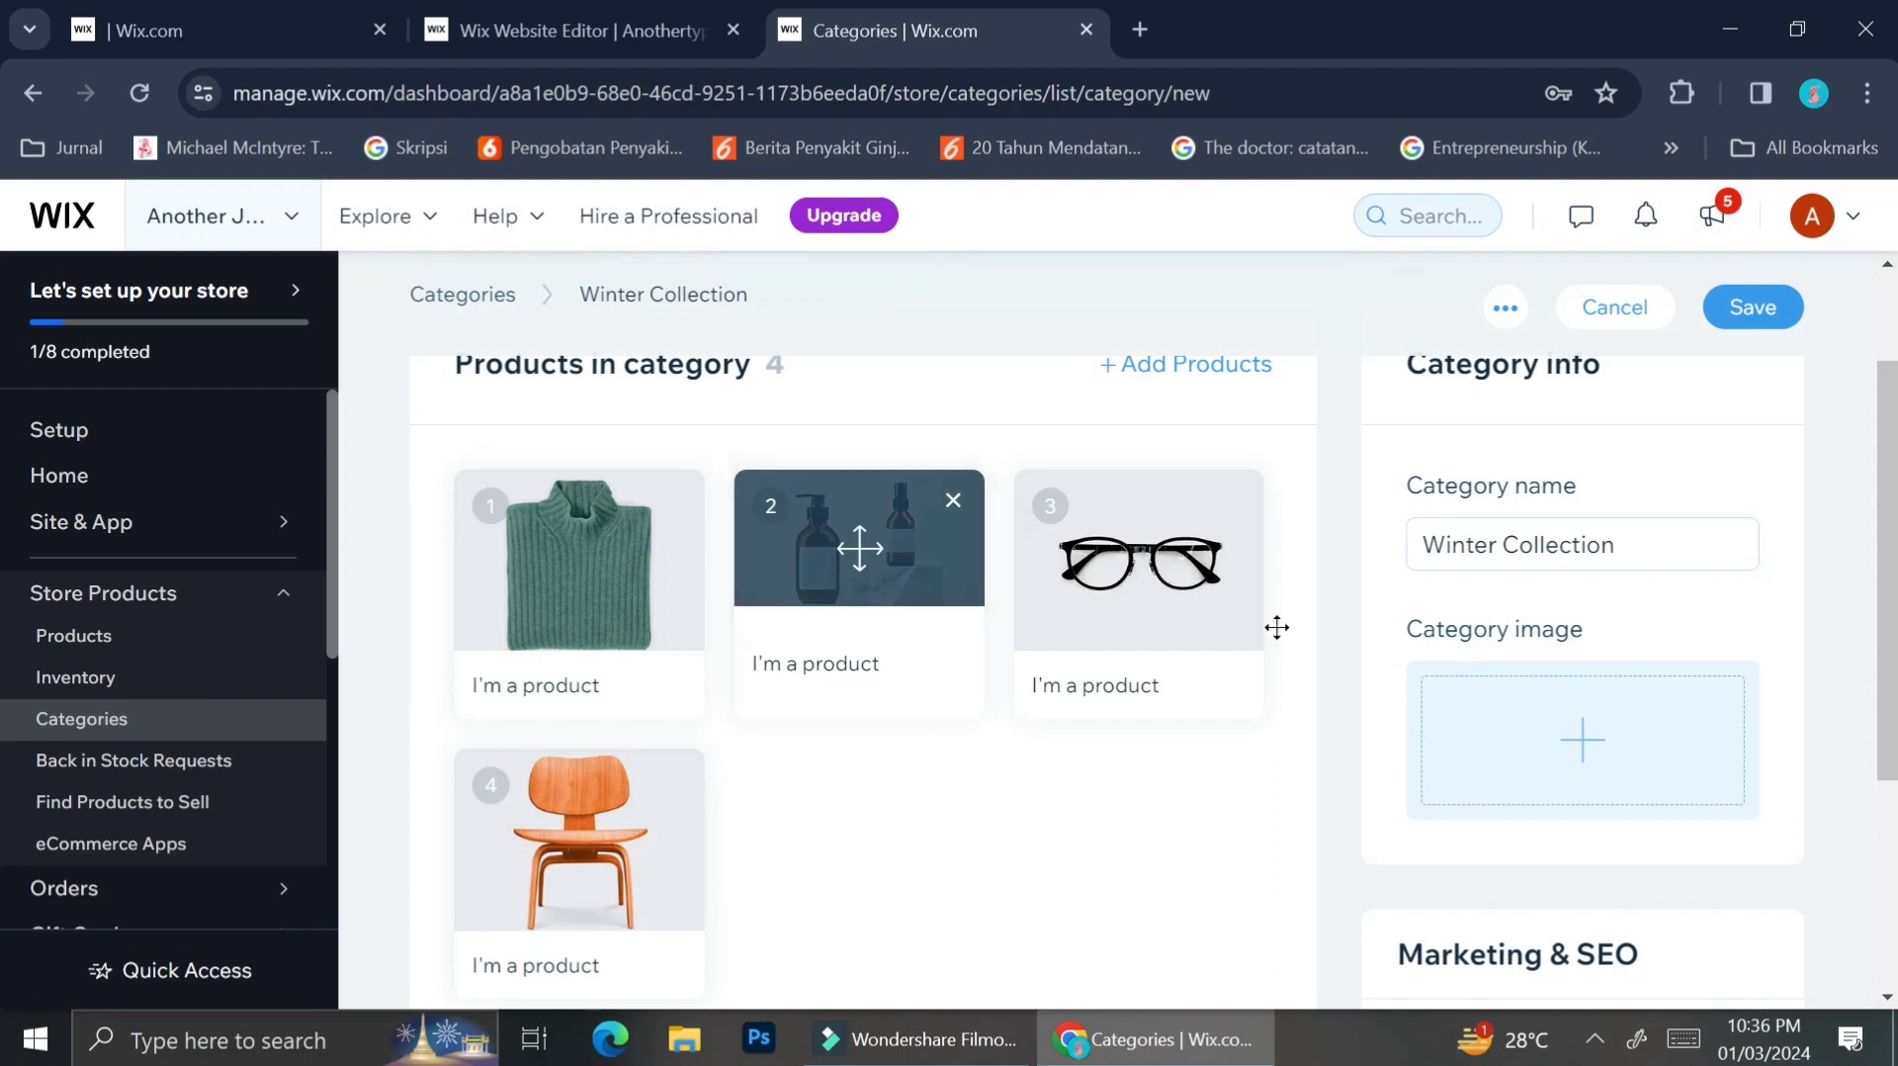
Review the category's info, Marketing & SEO options and additional actions, and save the Winter Collection category.
scroll(1463, 746, "down", 3)
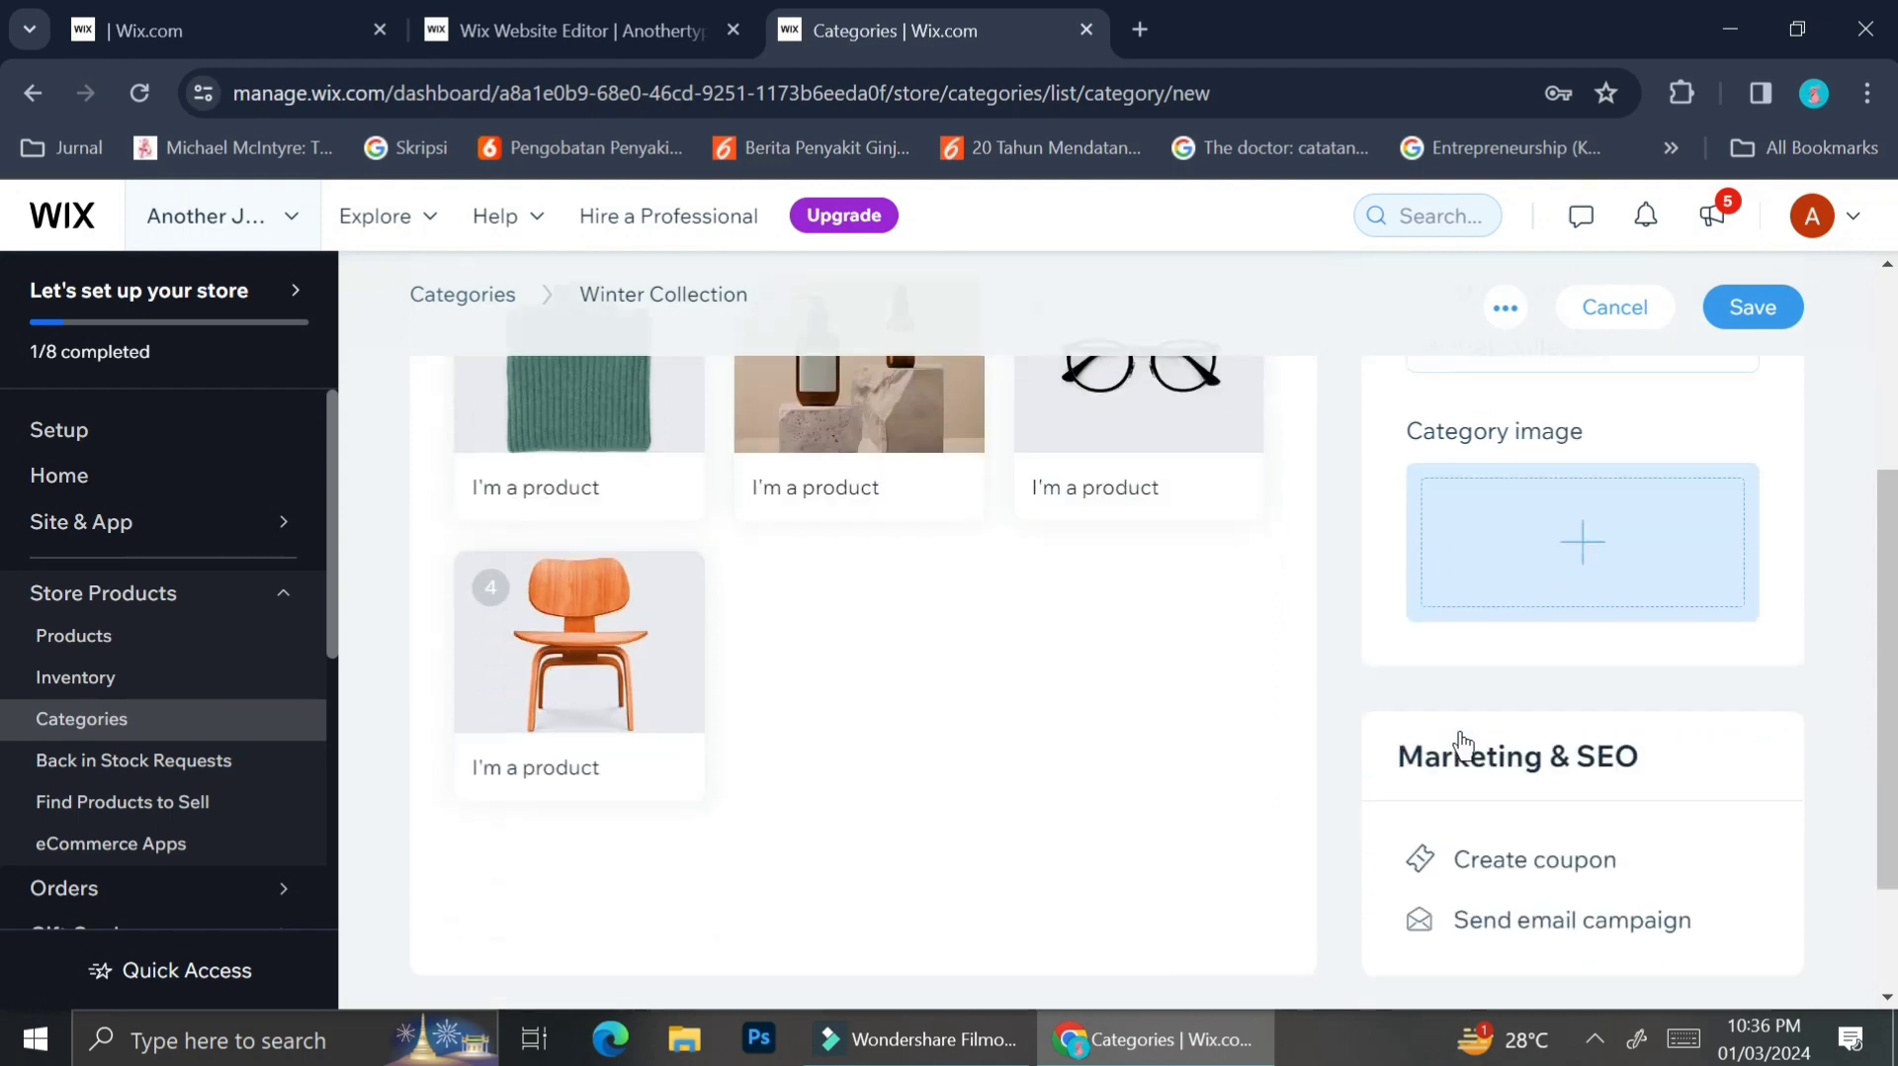
scroll(1461, 746, "up", 2)
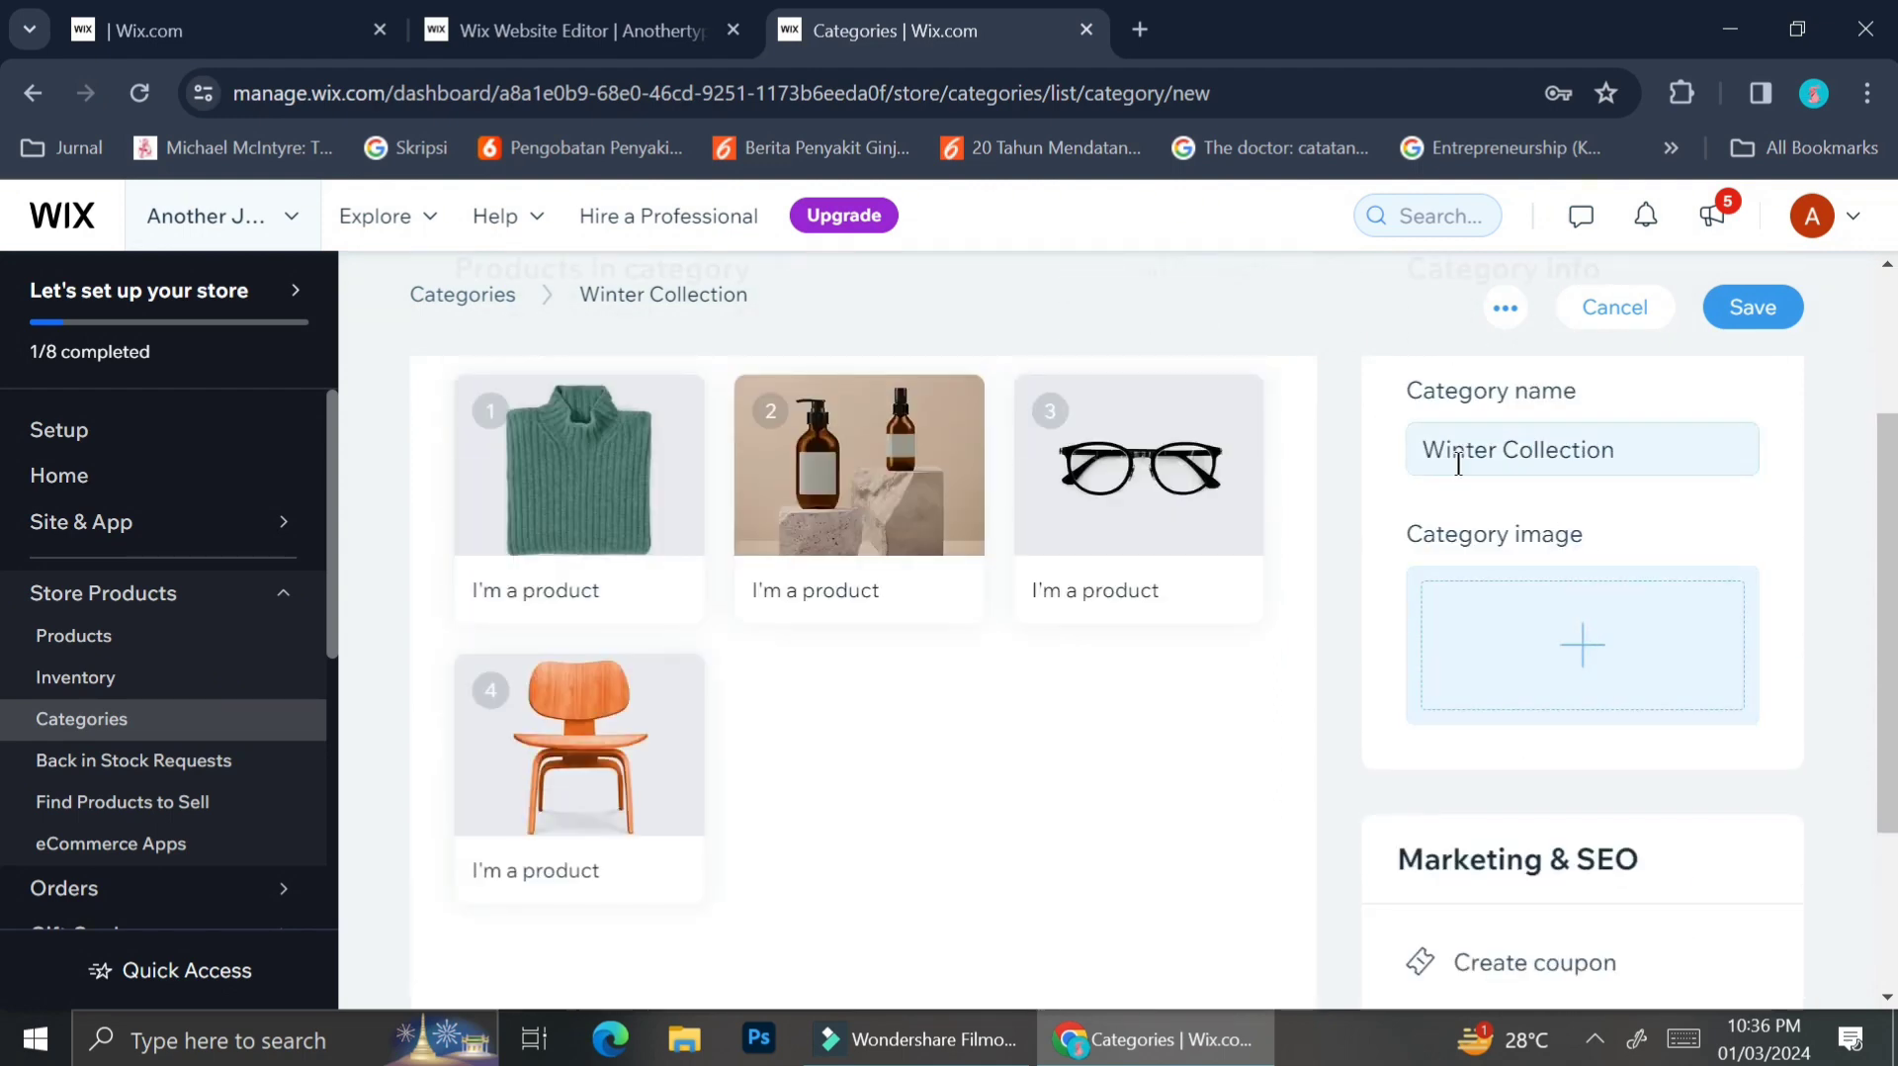
scroll(1572, 690, "down", 3)
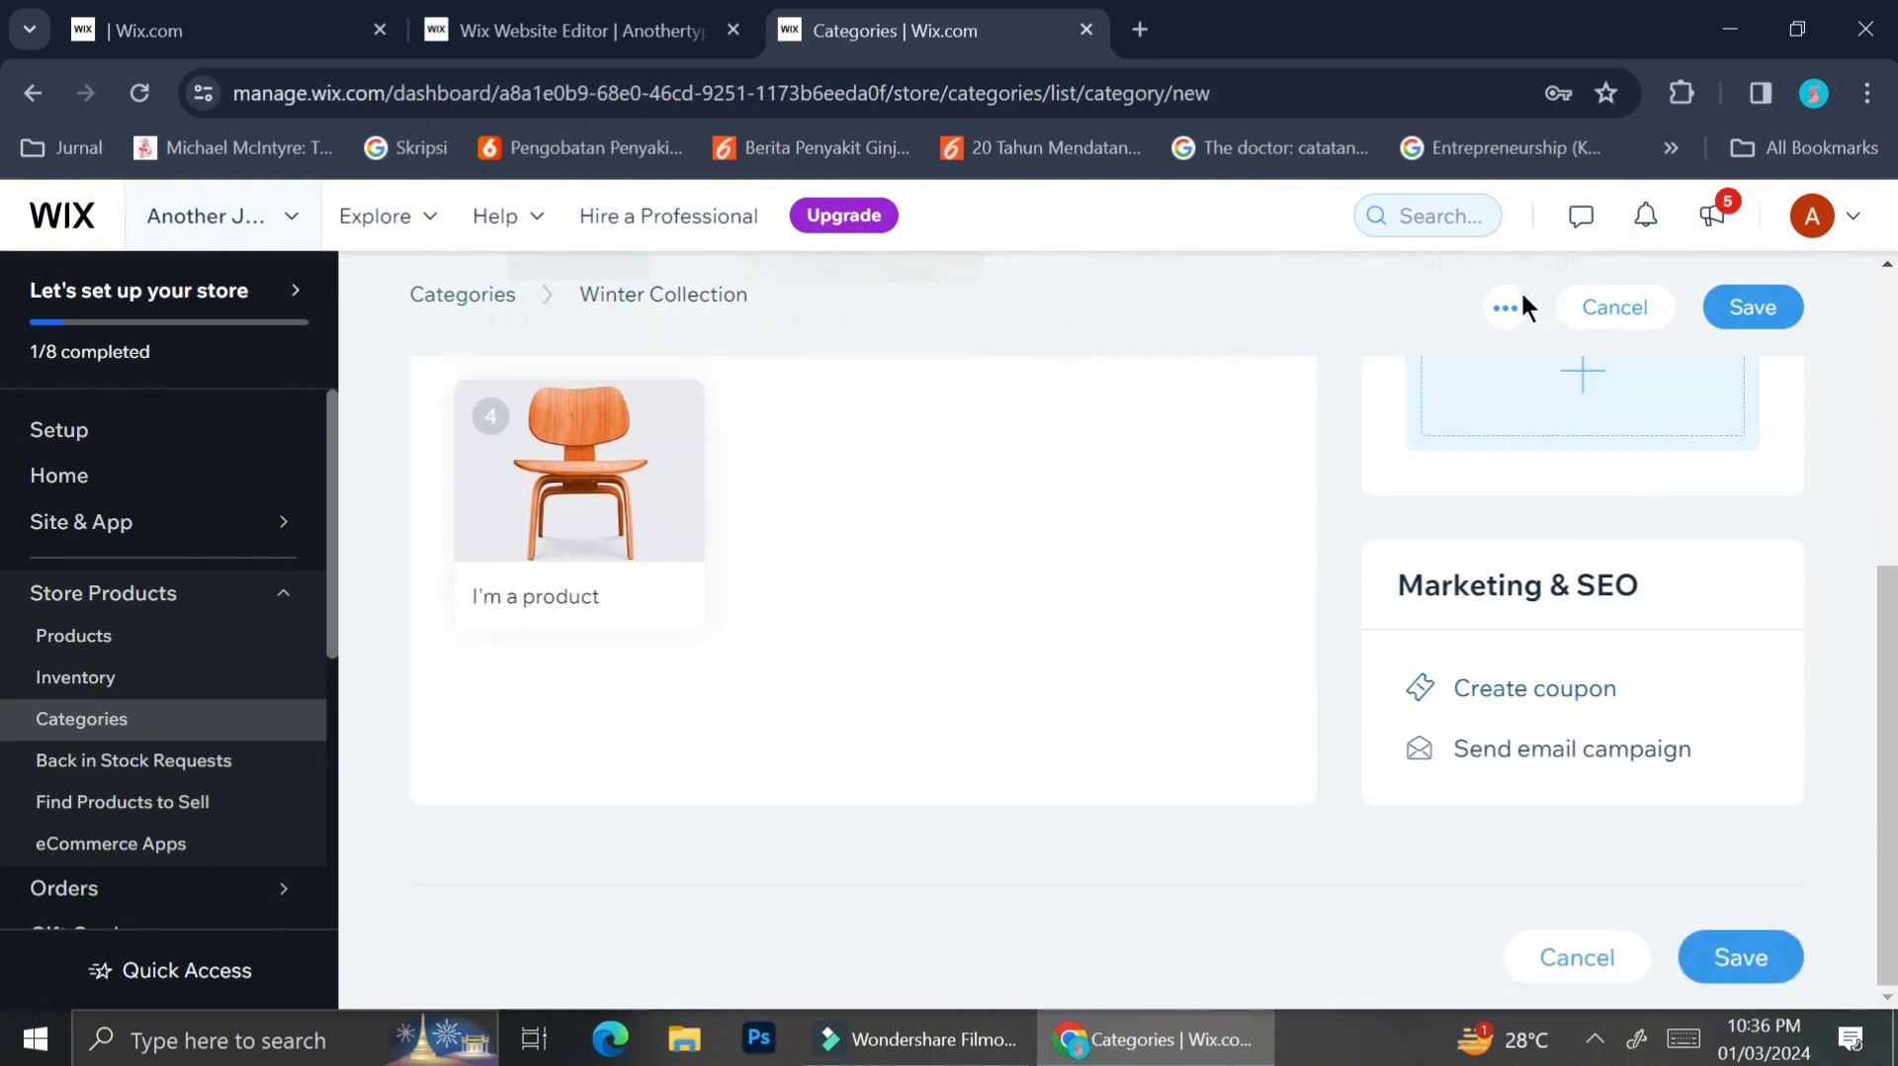
left_click(1500, 306)
left_click(1499, 304)
left_click(1715, 959)
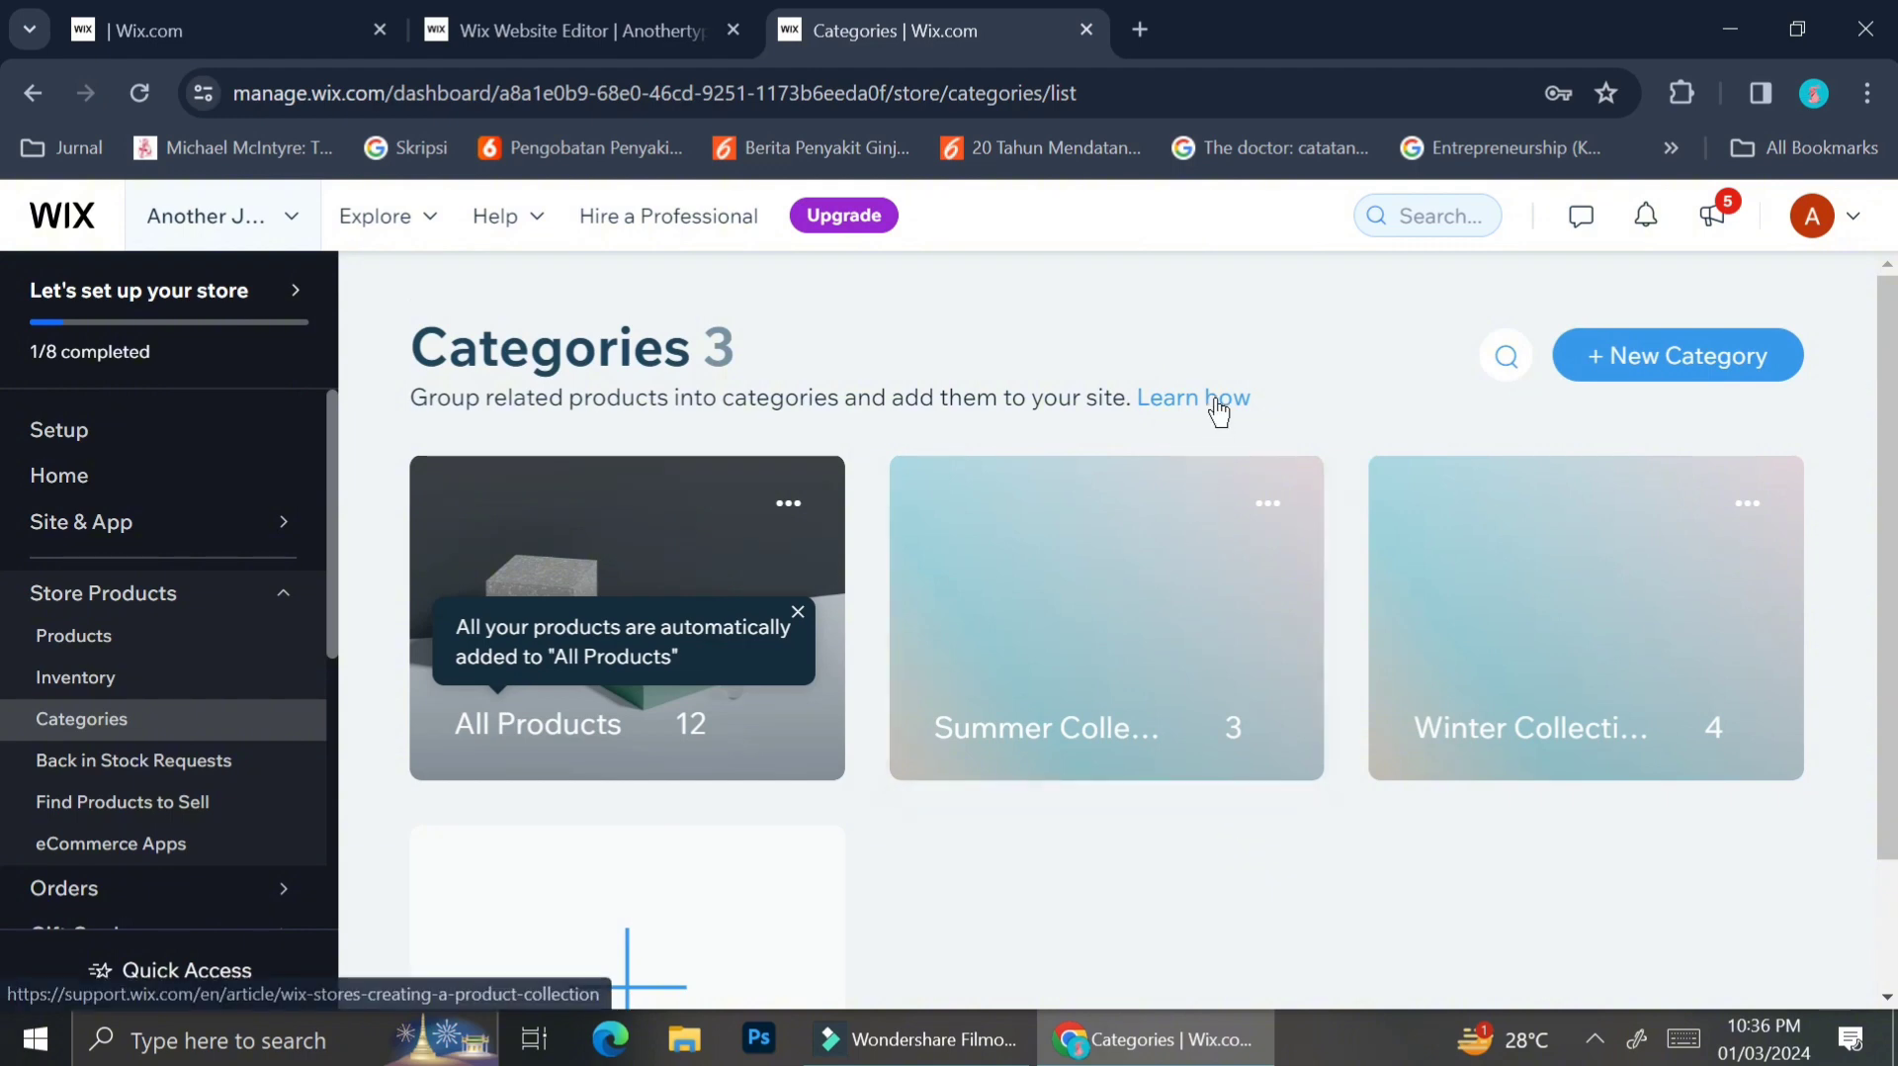
Read the help article on creating and displaying product categories, including the steps for a new category, and close it.
left_click(1216, 399)
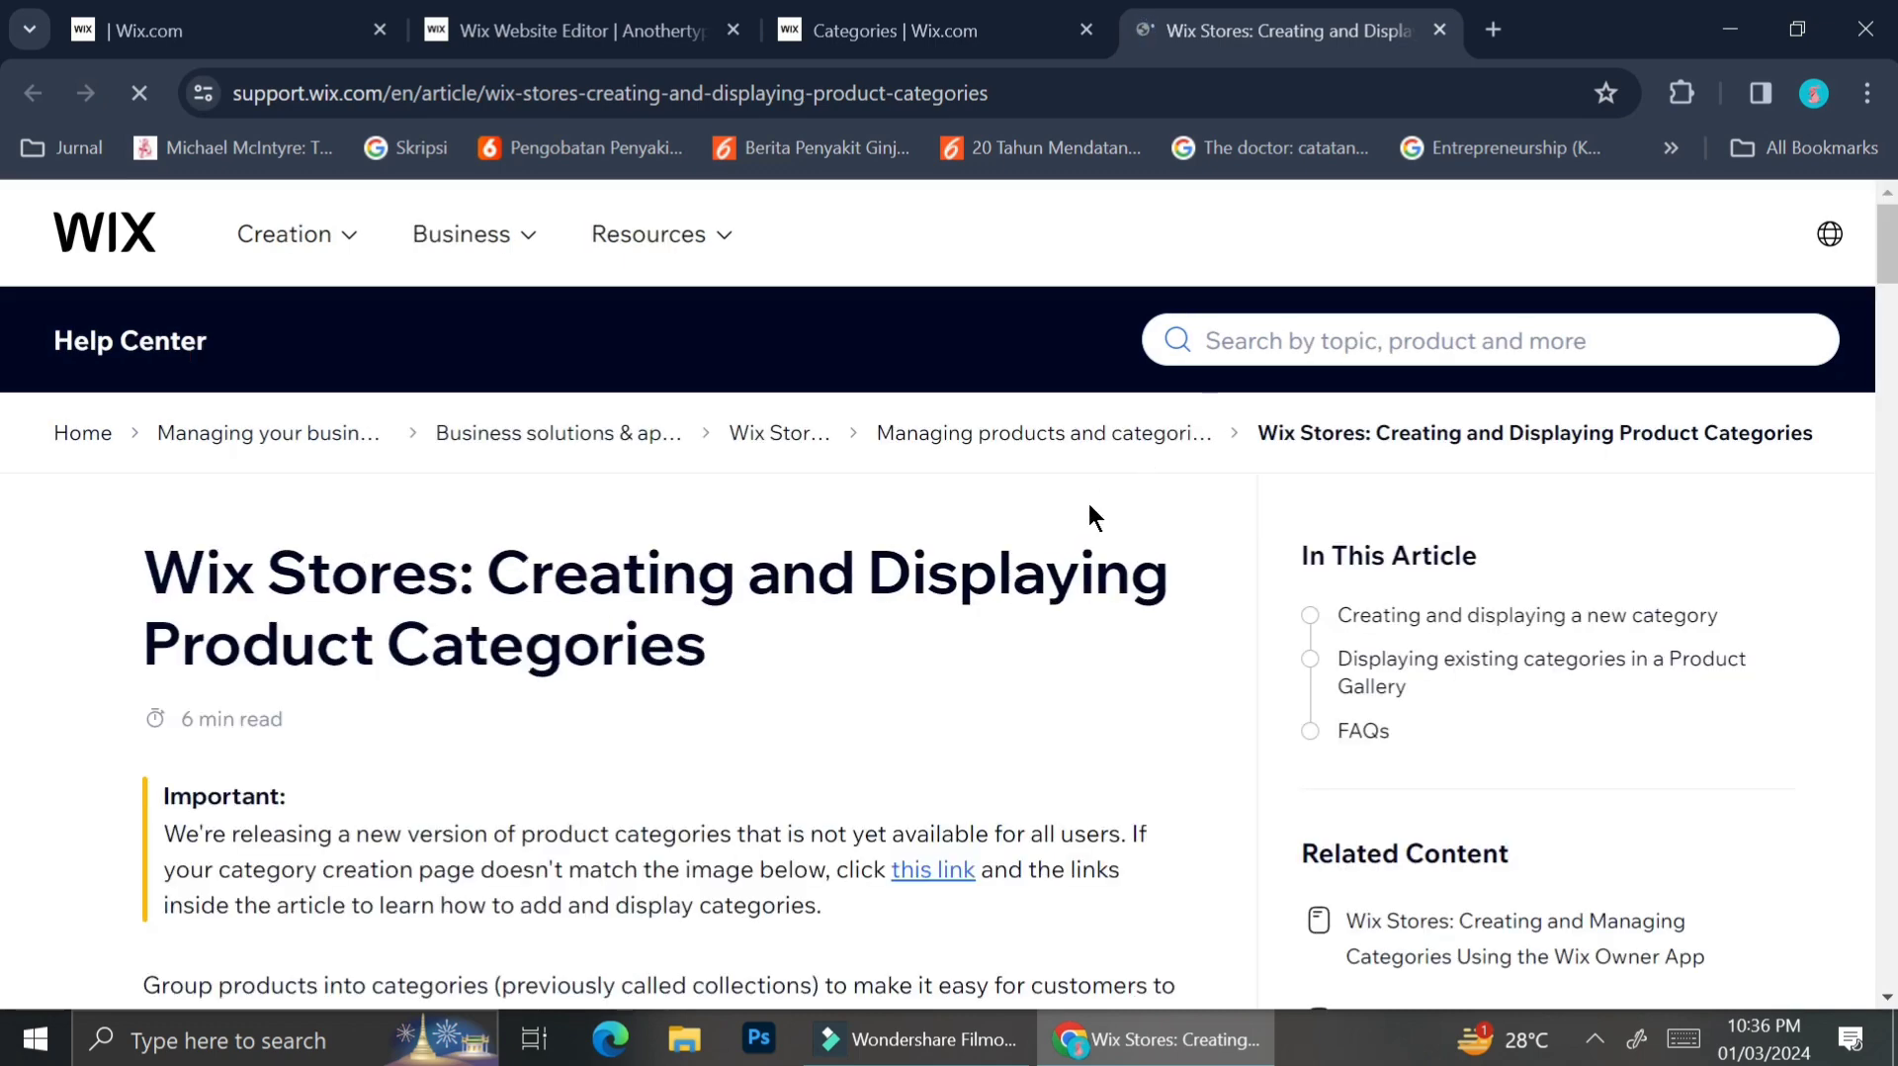
scroll(877, 757, "down", 4)
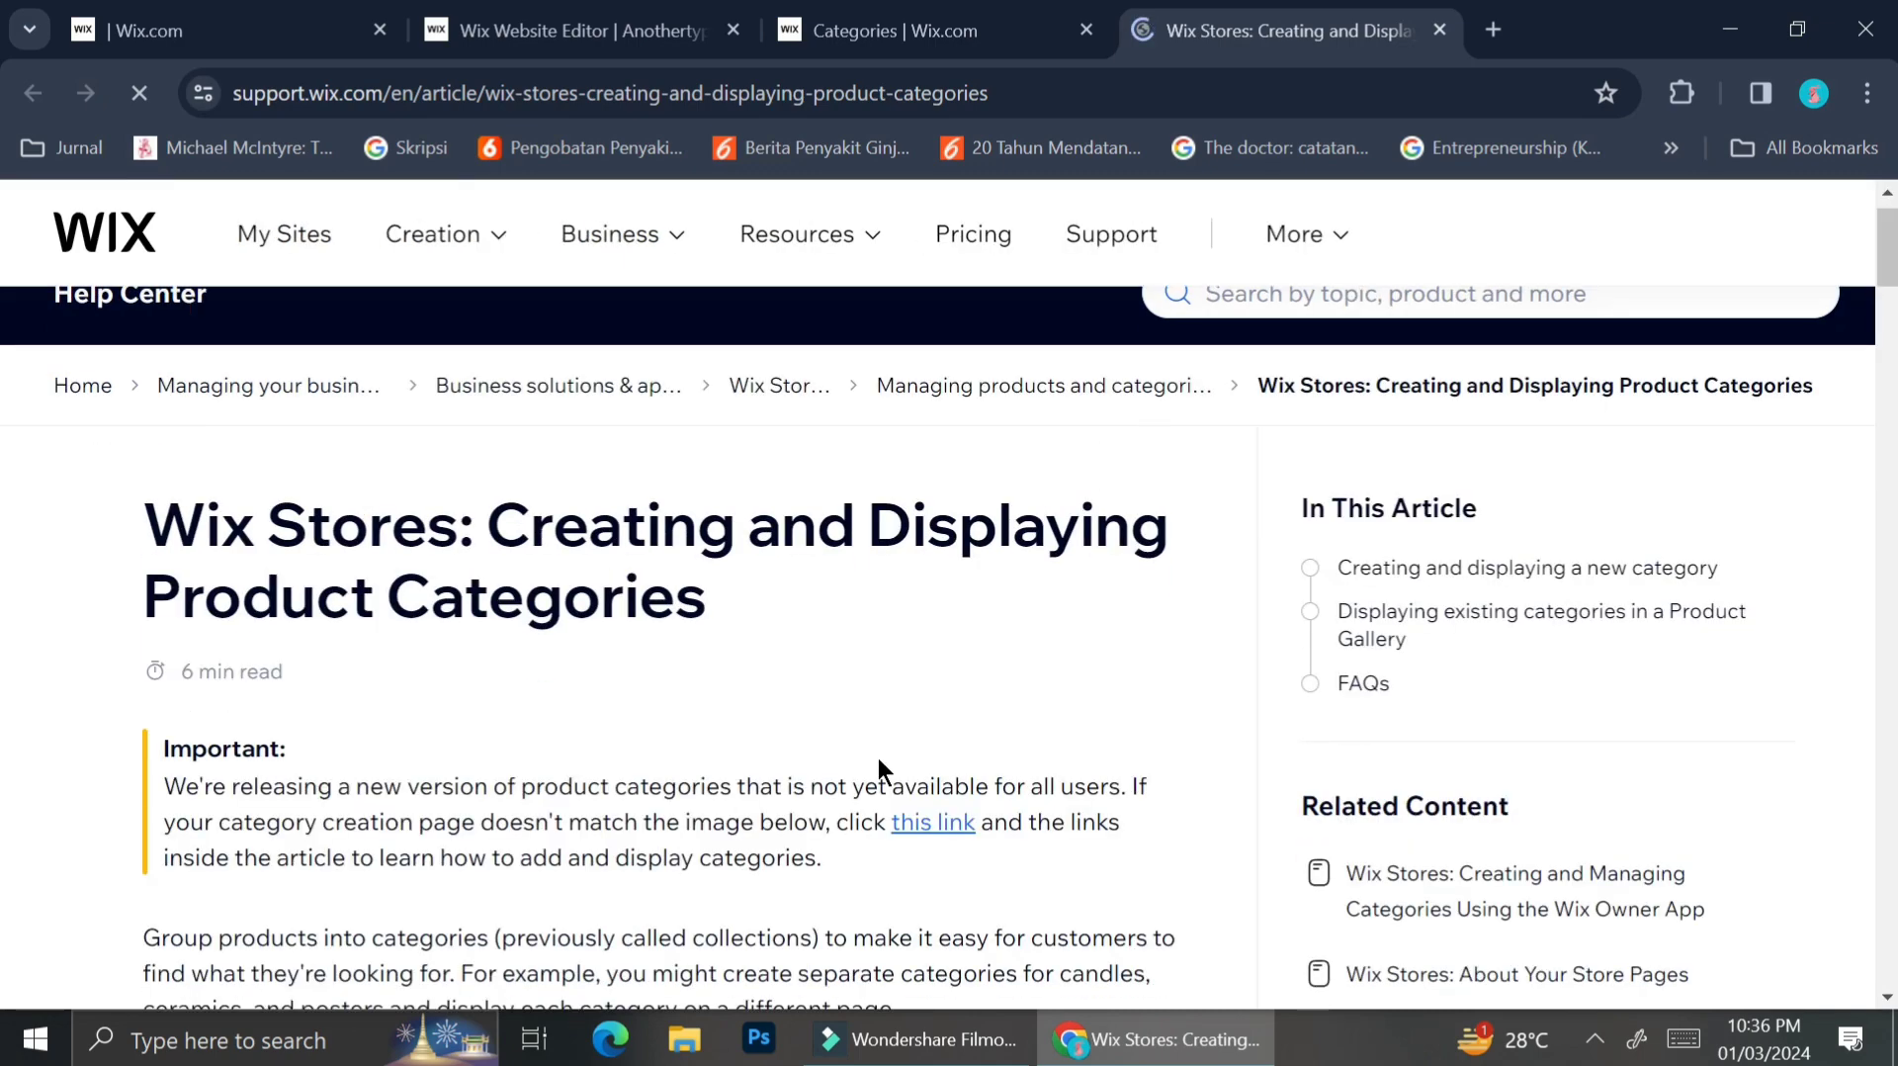
scroll(878, 757, "down", 4)
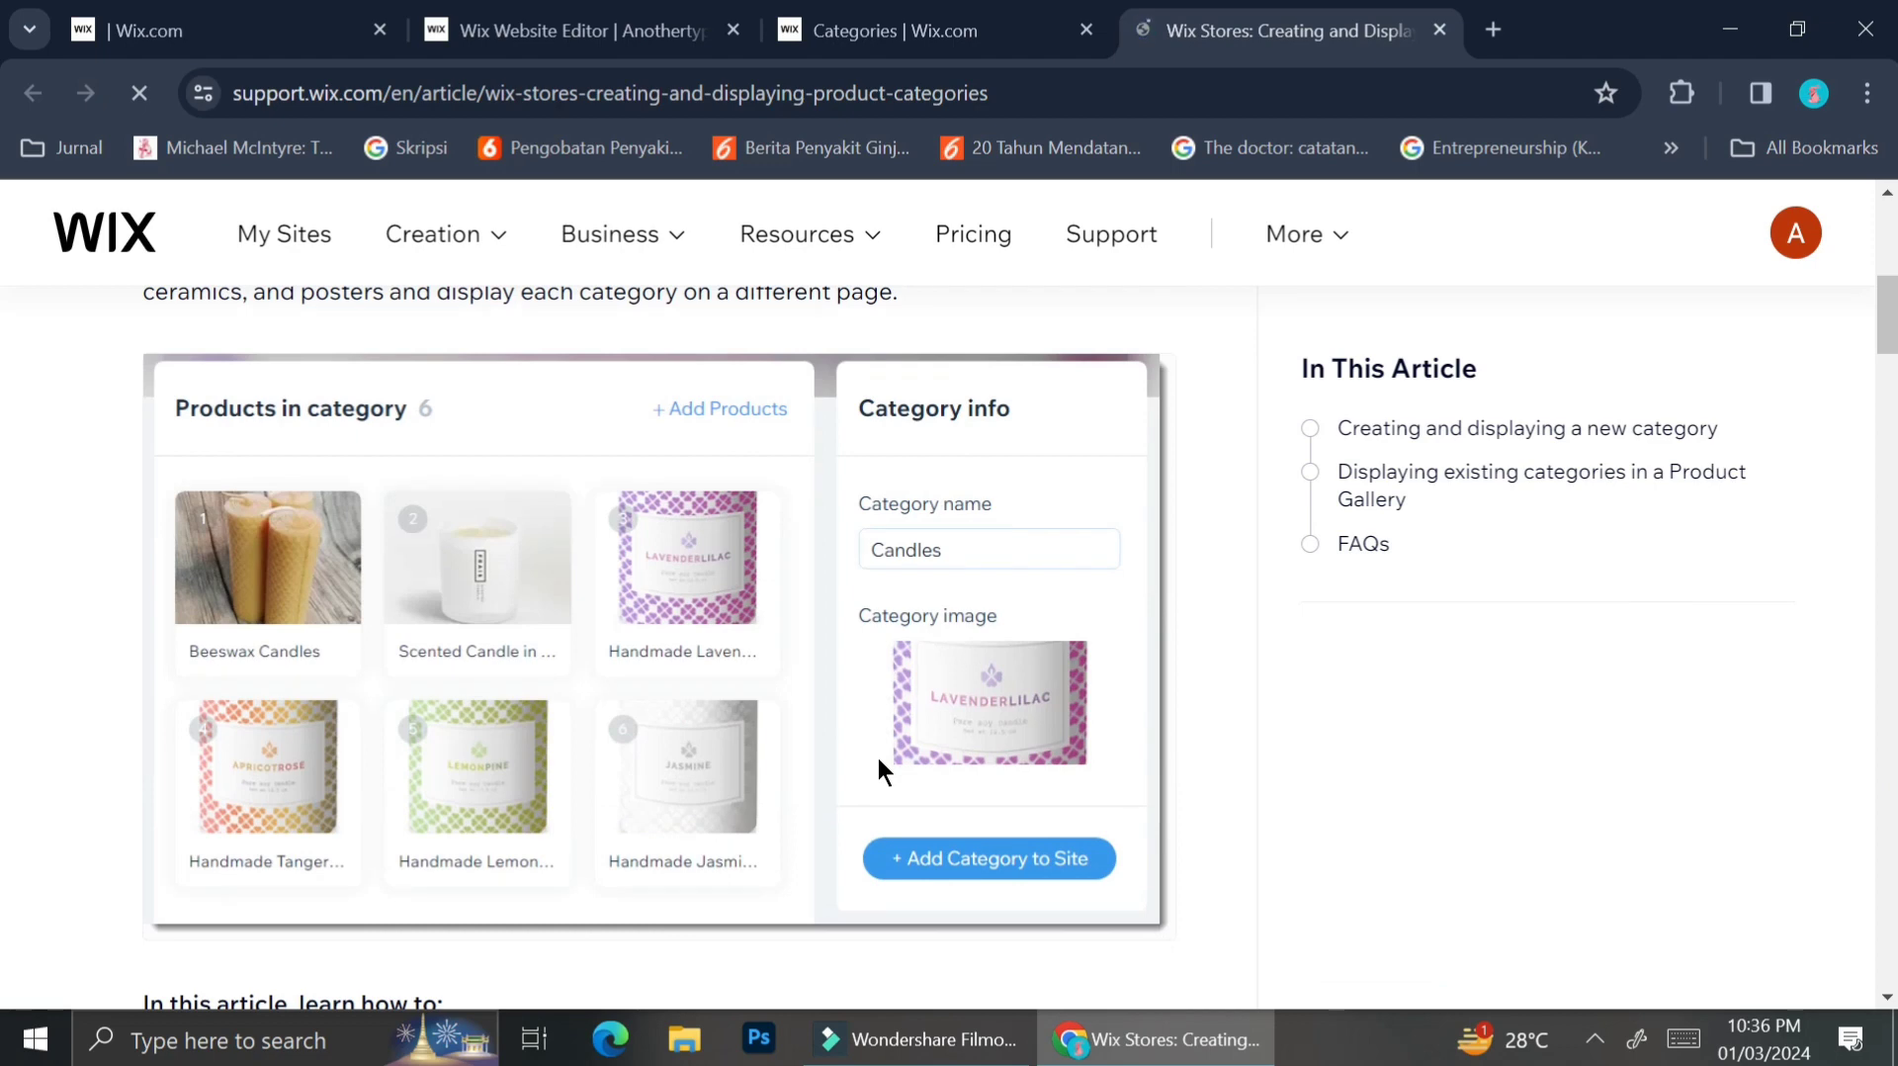
scroll(875, 755, "down", 4)
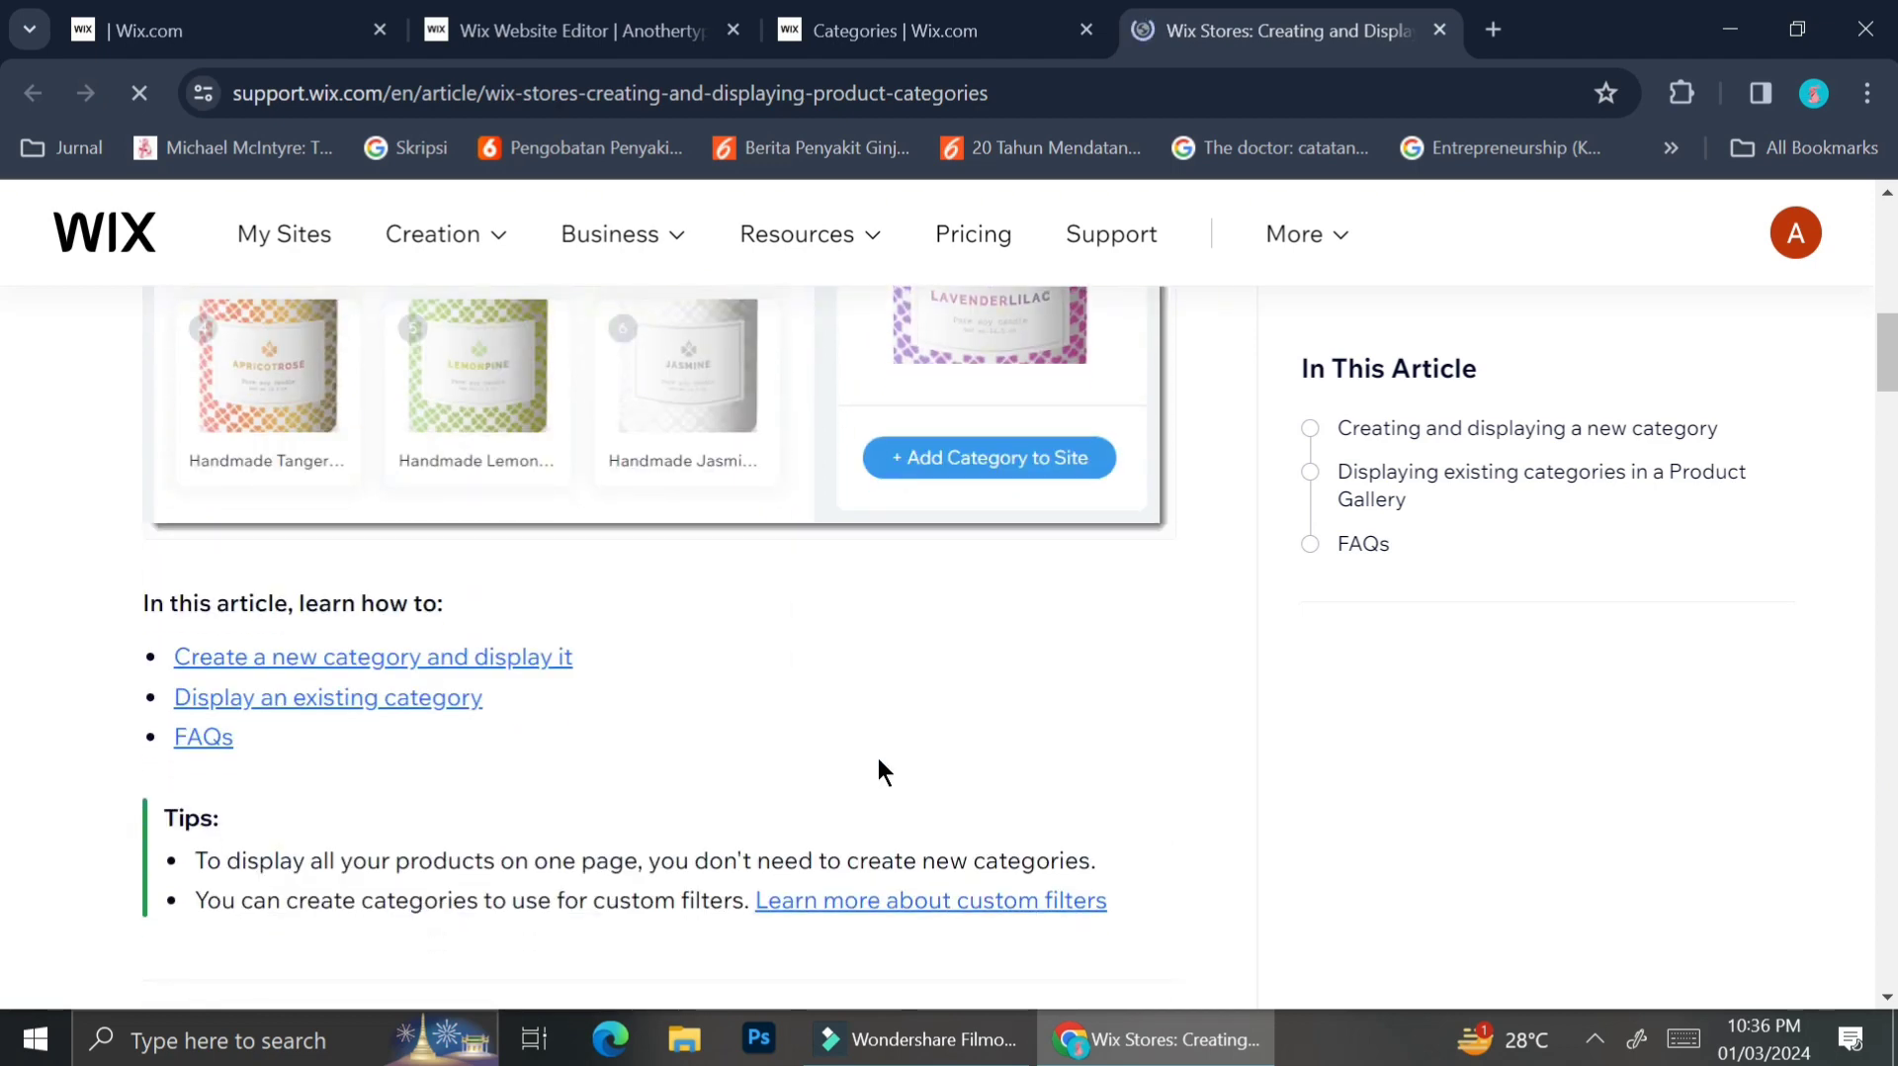
scroll(879, 759, "down", 1)
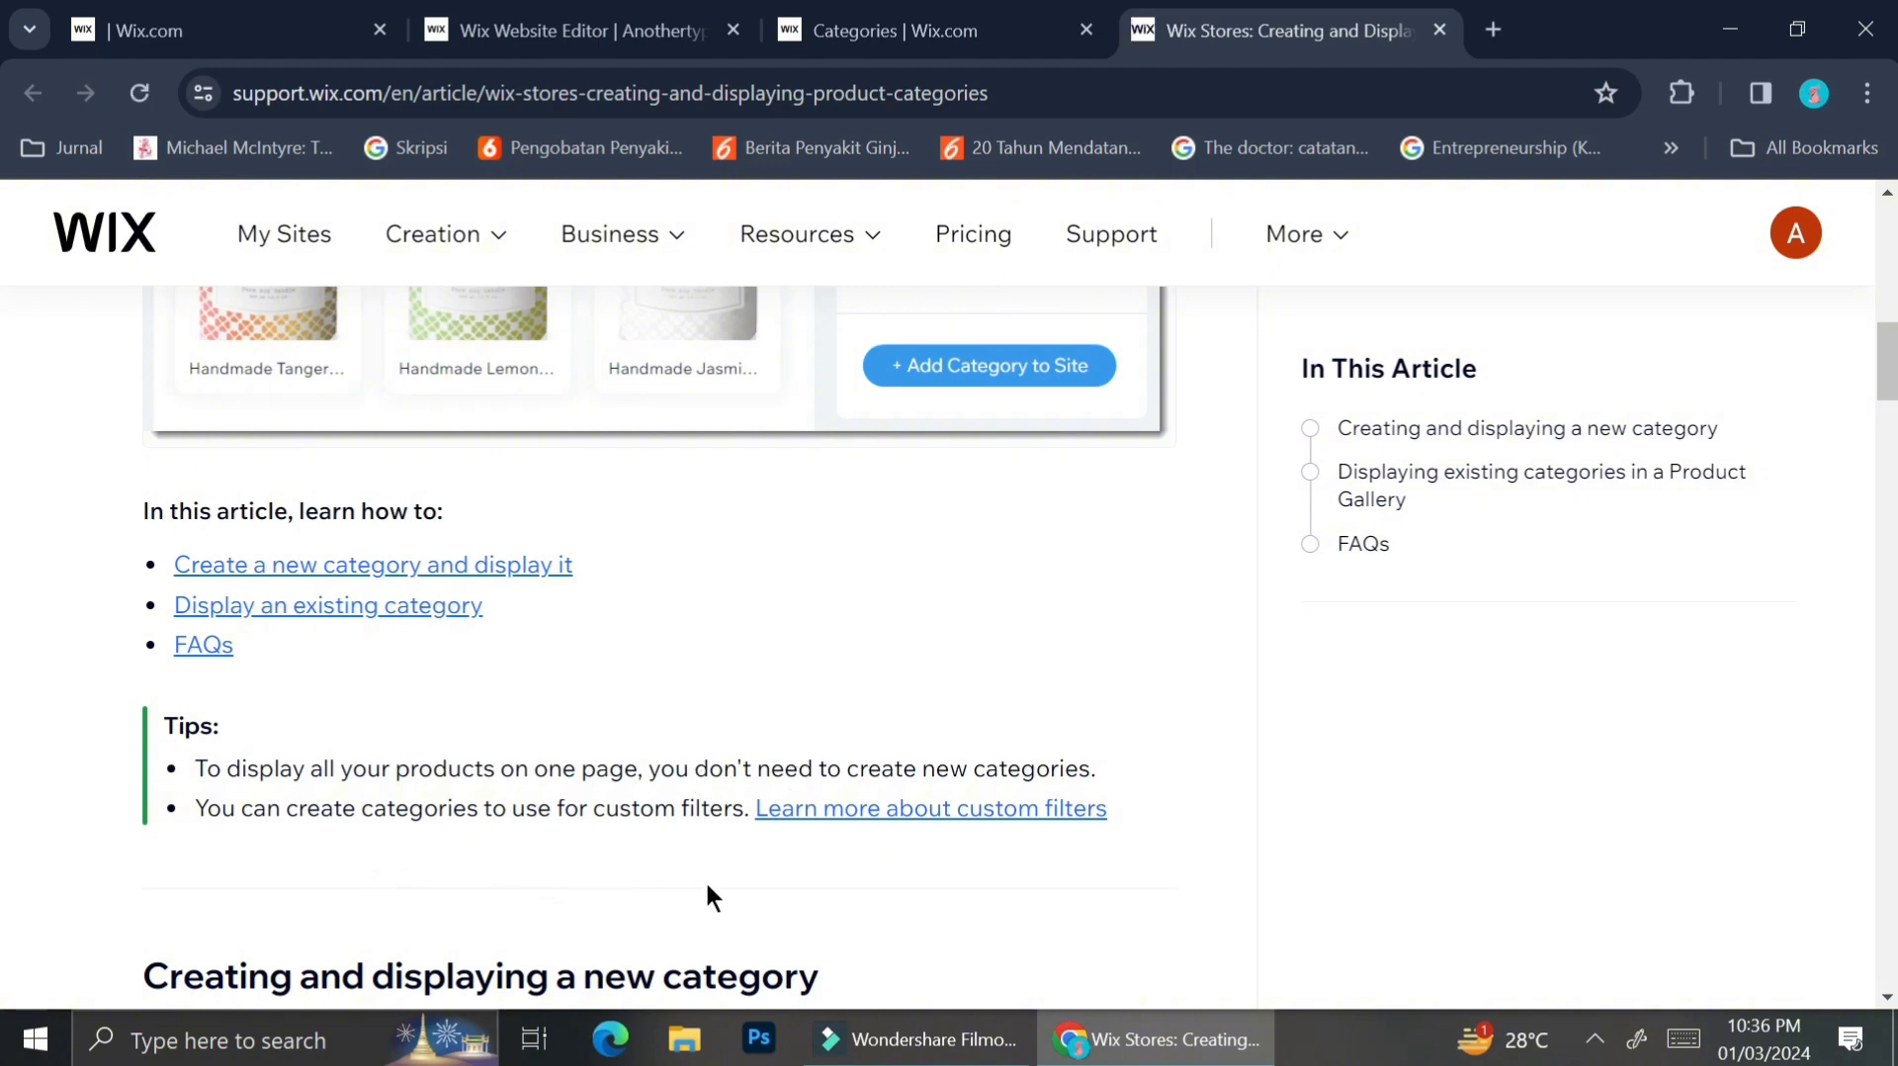
scroll(708, 897, "down", 4)
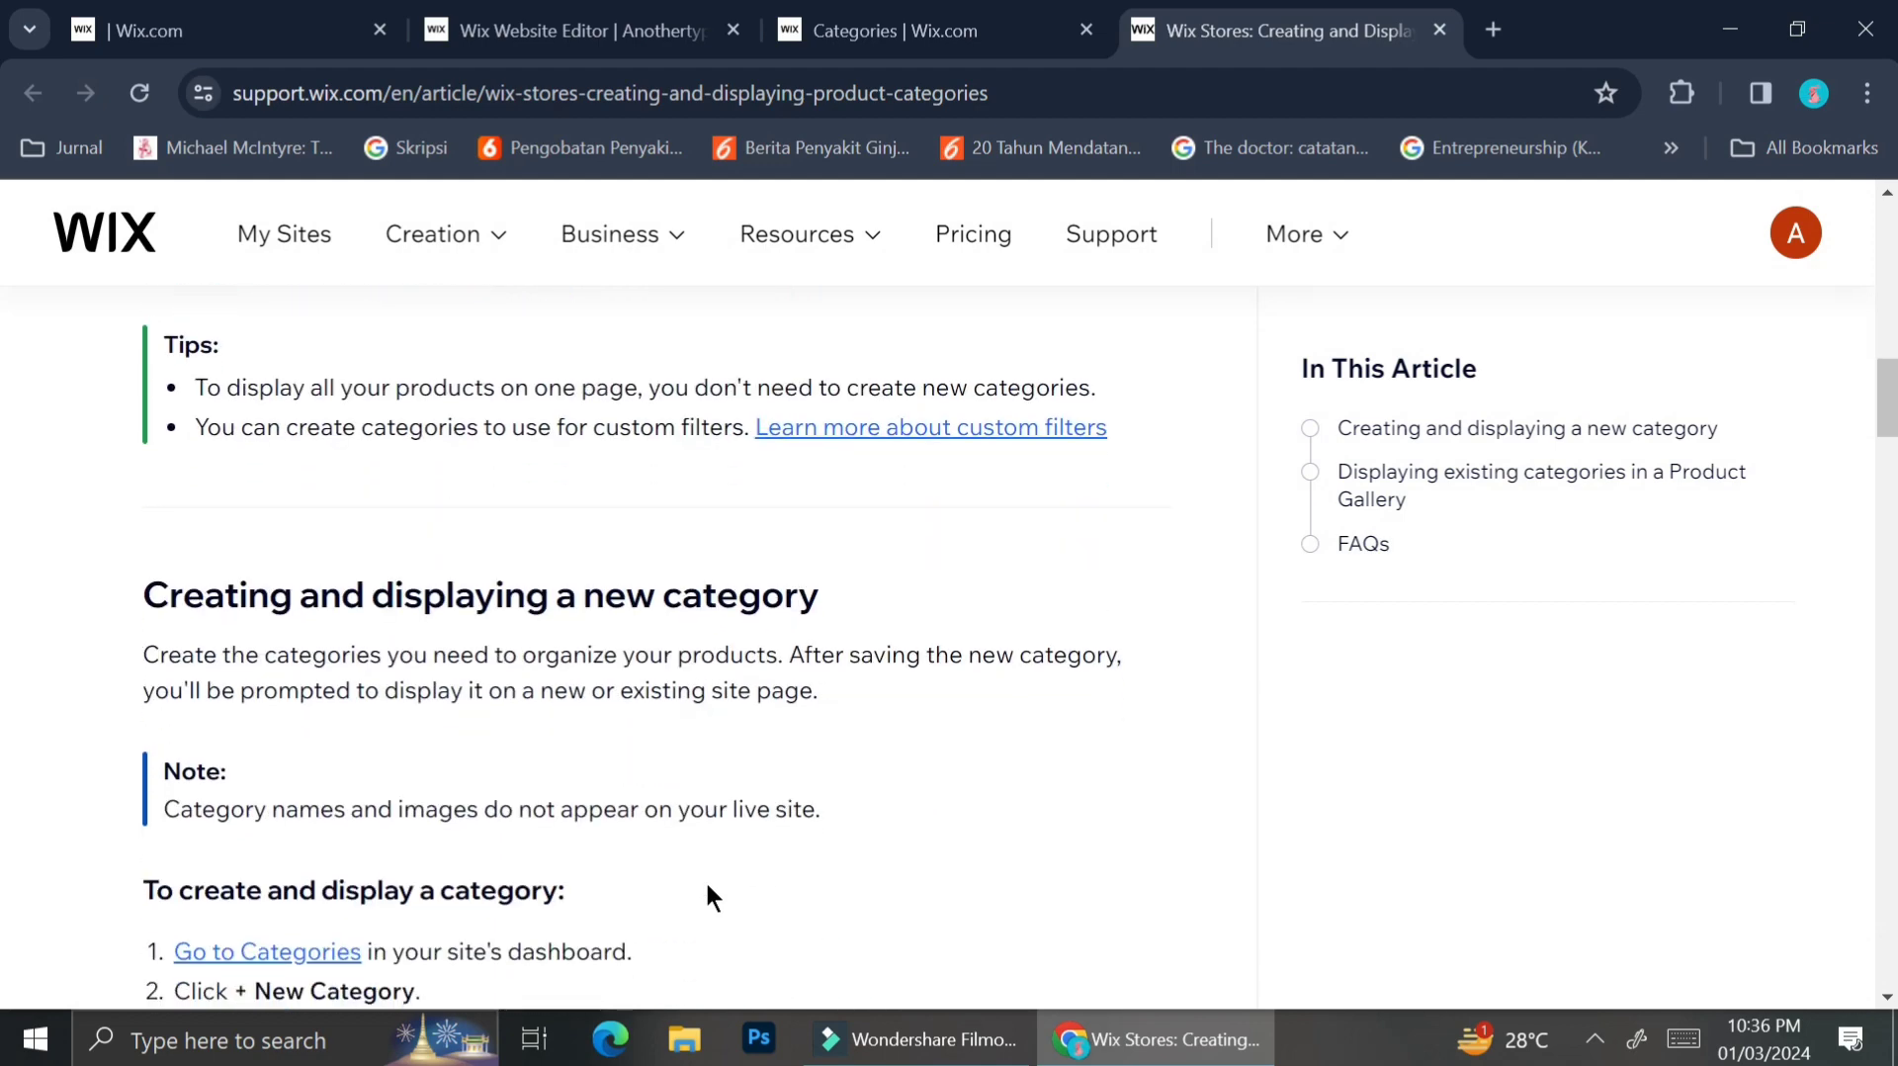
scroll(708, 898, "down", 3)
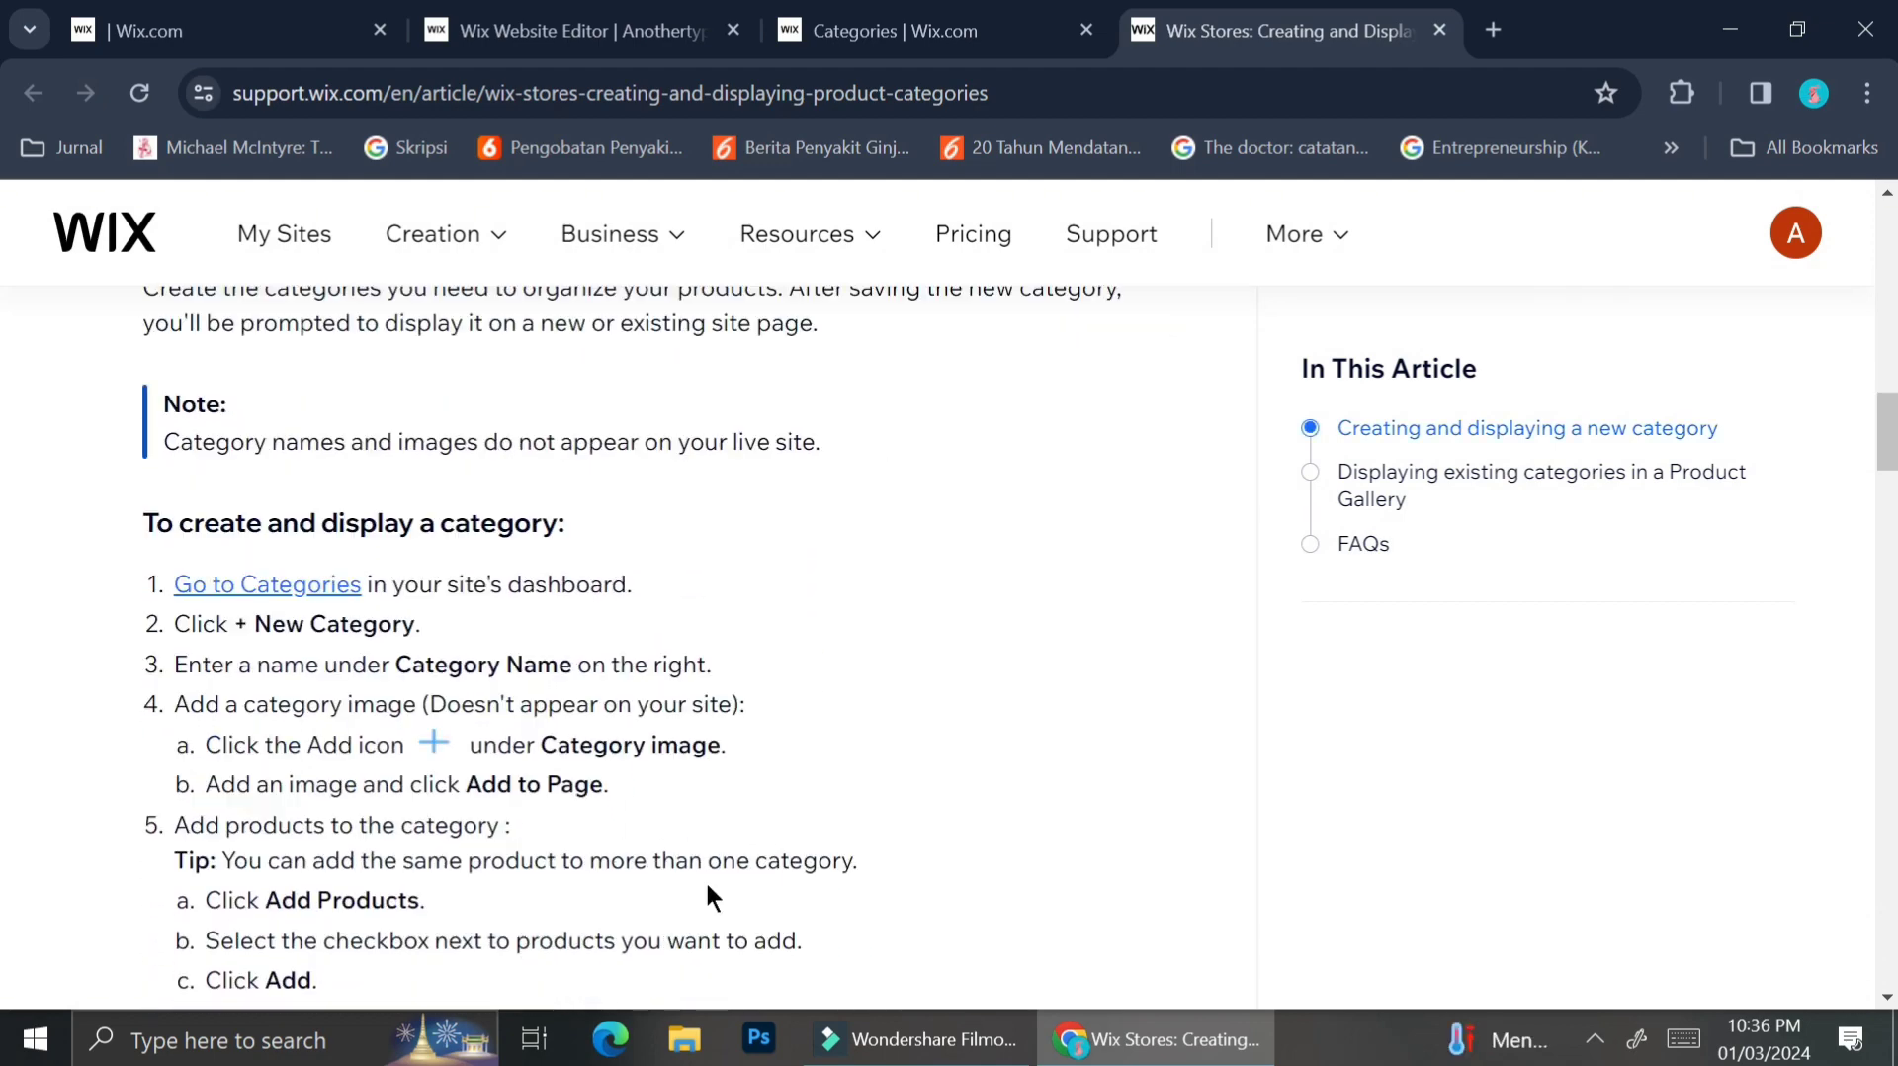
key("ctrl+w")
Review the media upload sources, upload images to the site files and set the hand with pearl jewelry photo as the Summer Collection image.
left_click(1179, 495)
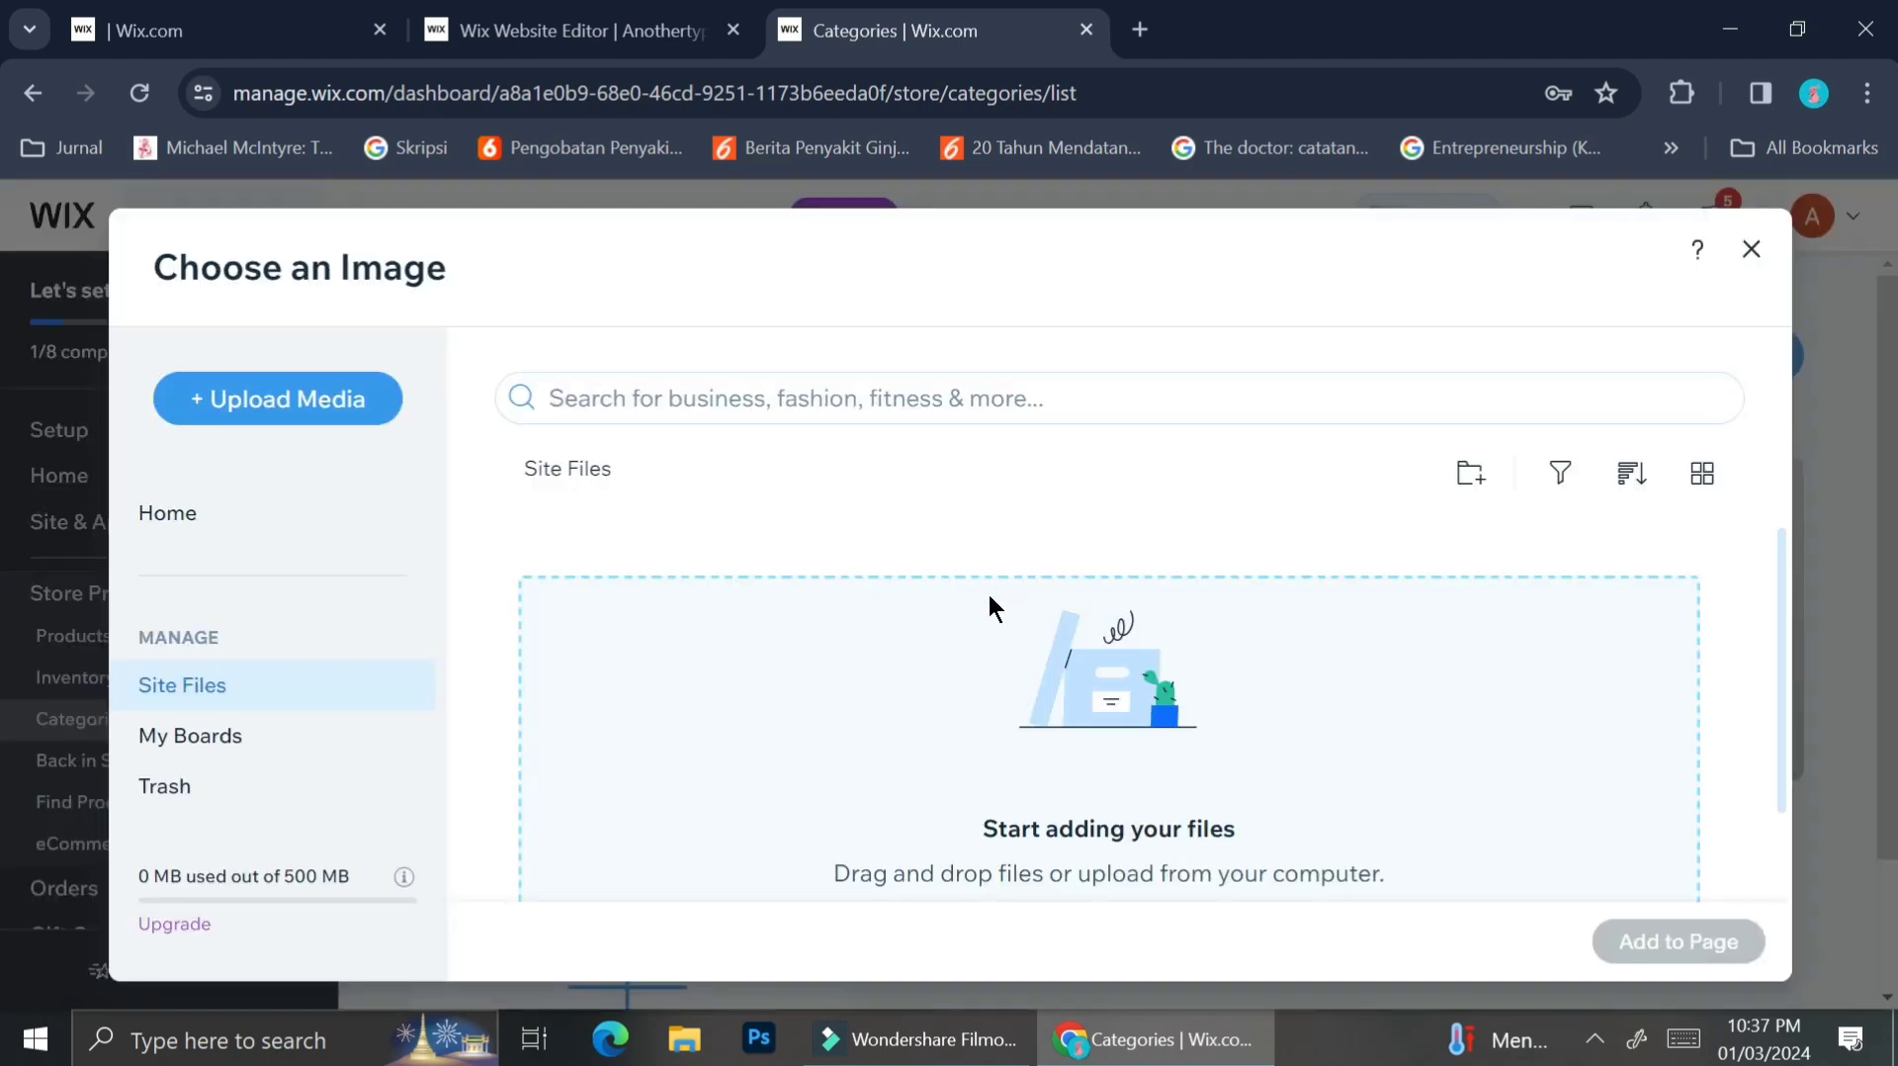
scroll(987, 591, "down", 1)
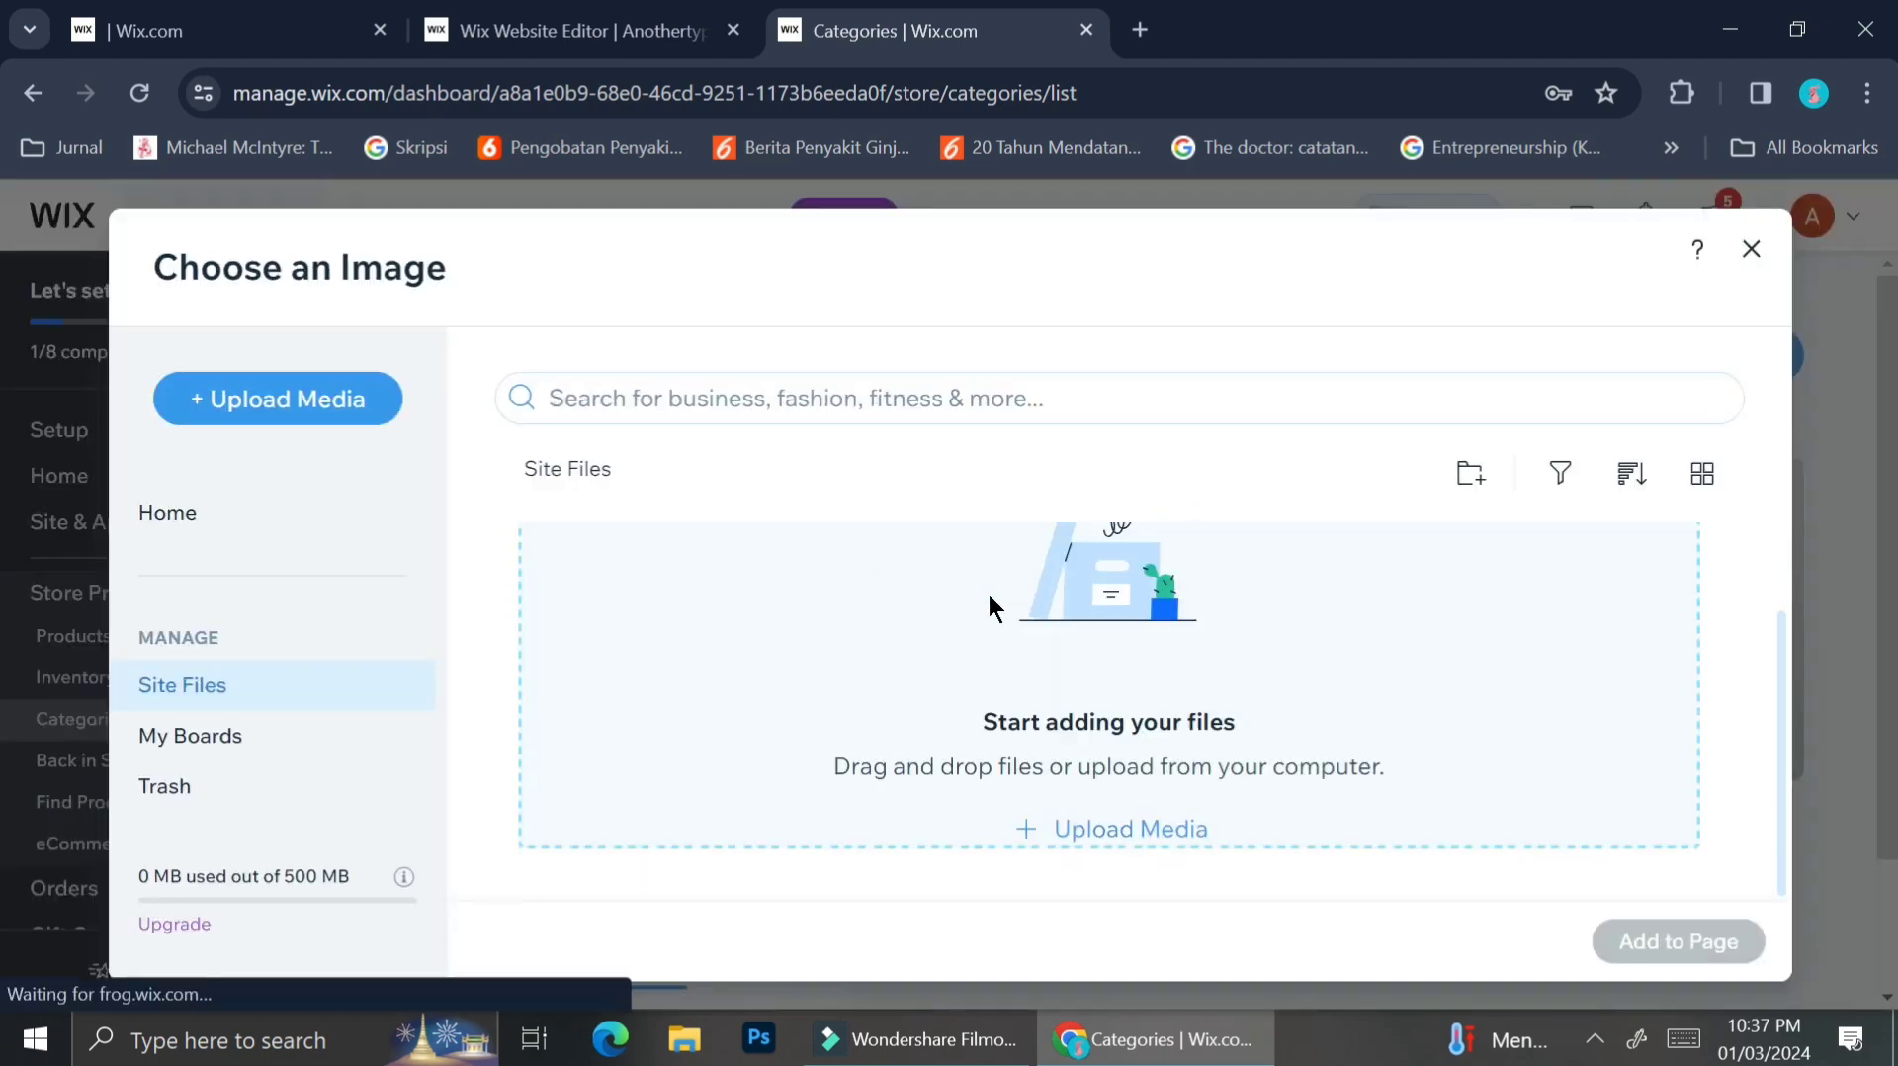
left_click(1082, 817)
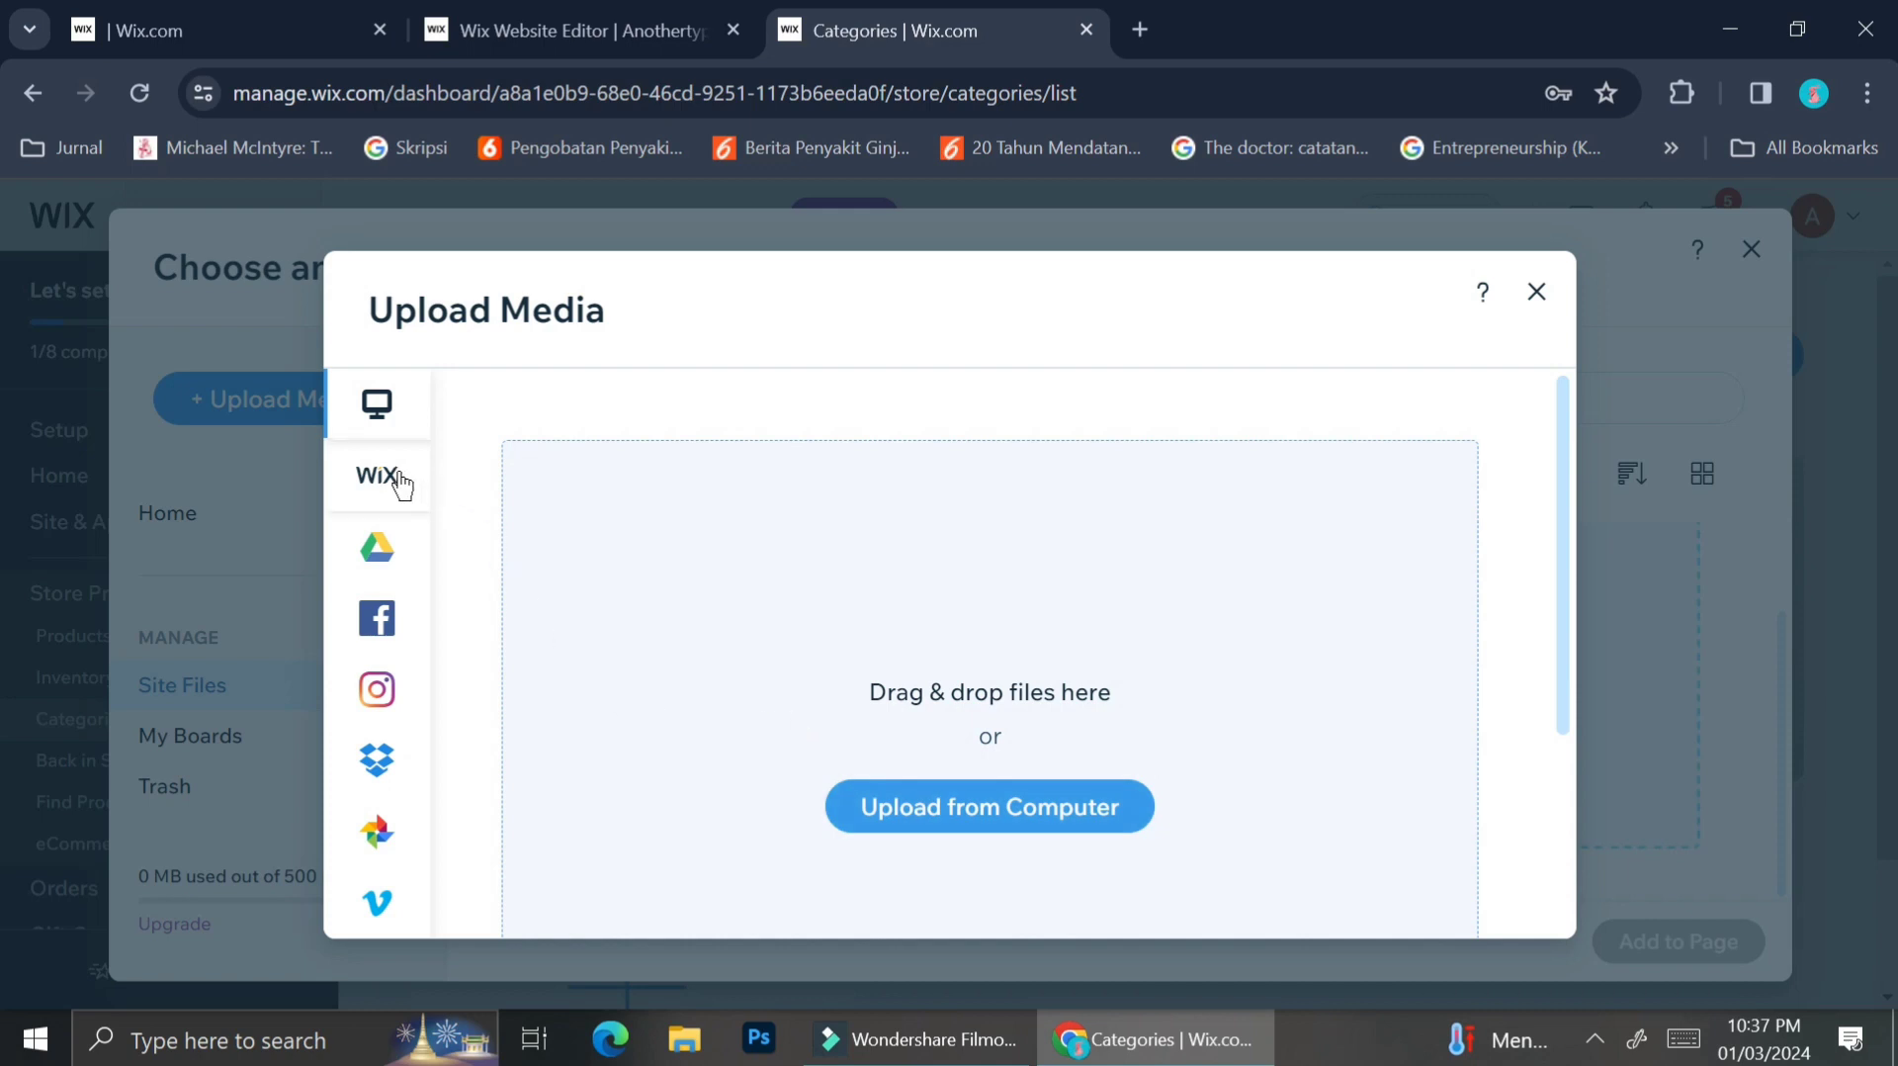
mouse_move(403, 440)
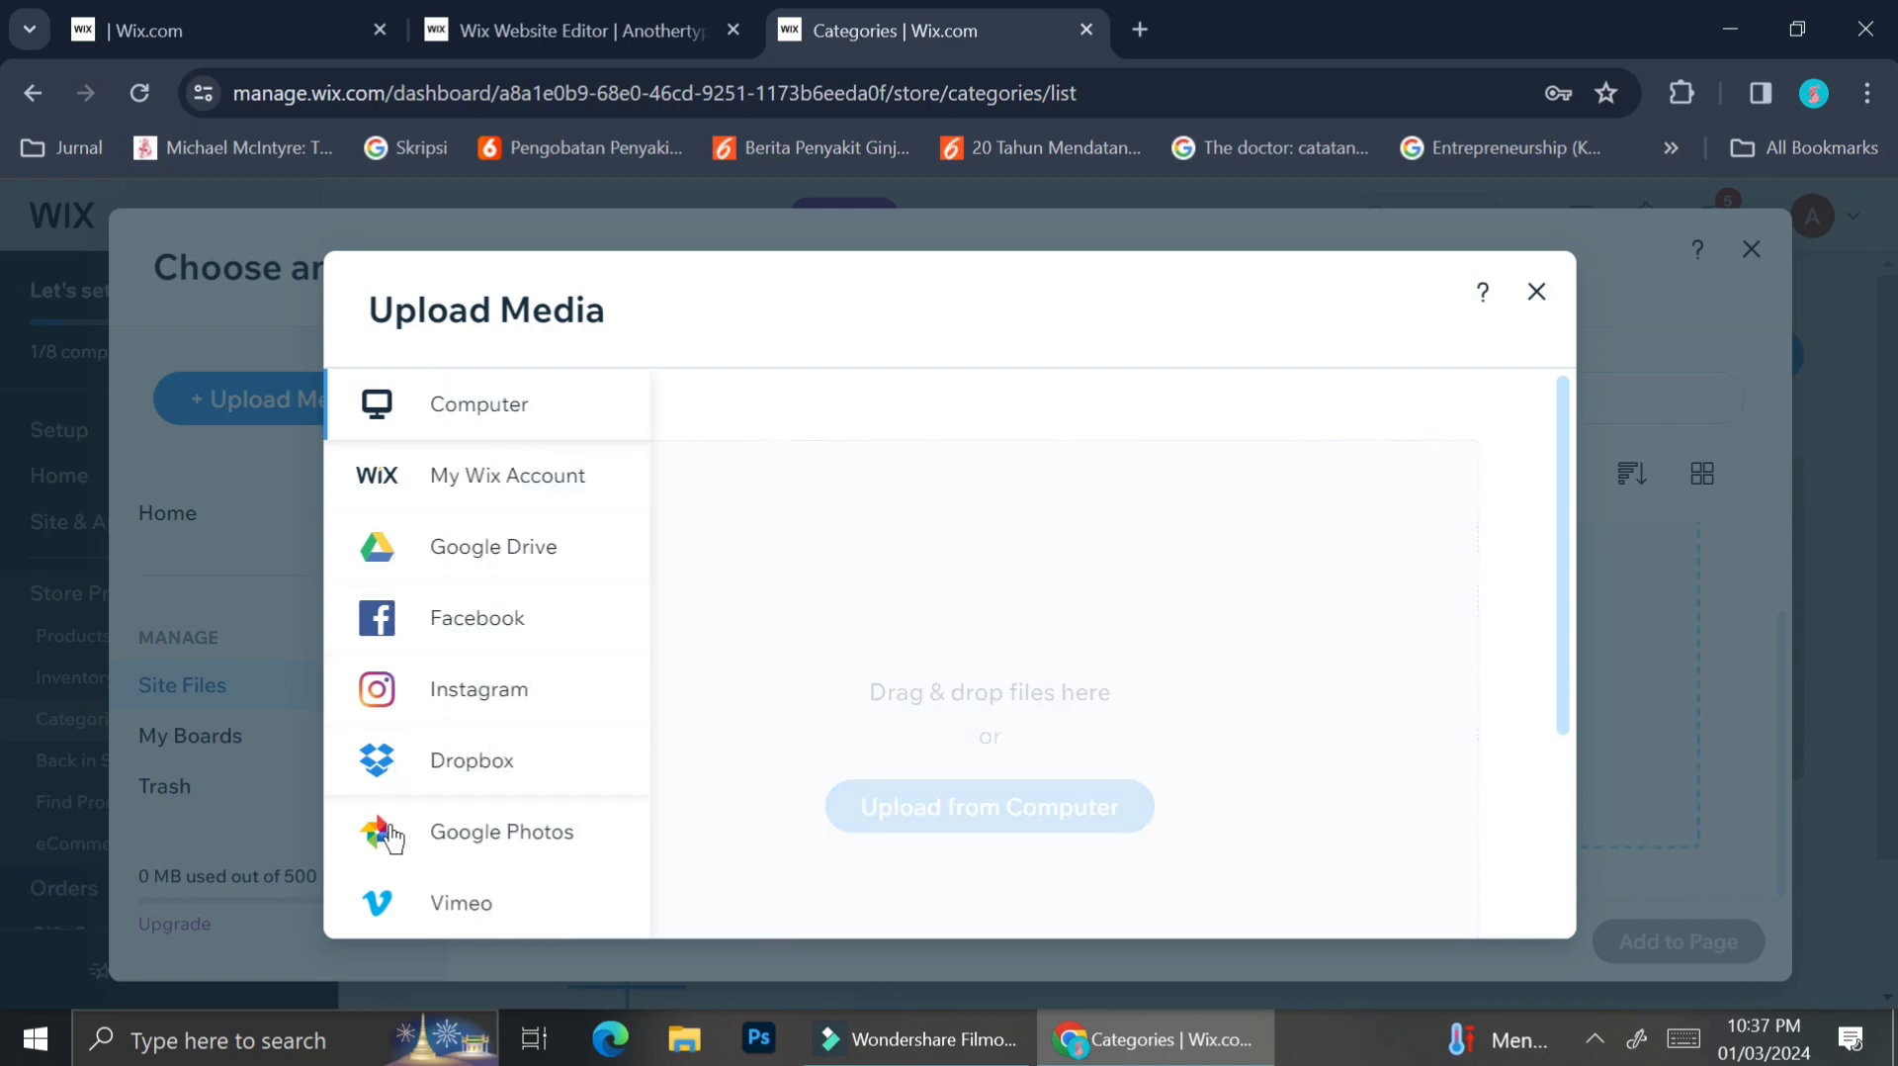
scroll(391, 838, "down", 3)
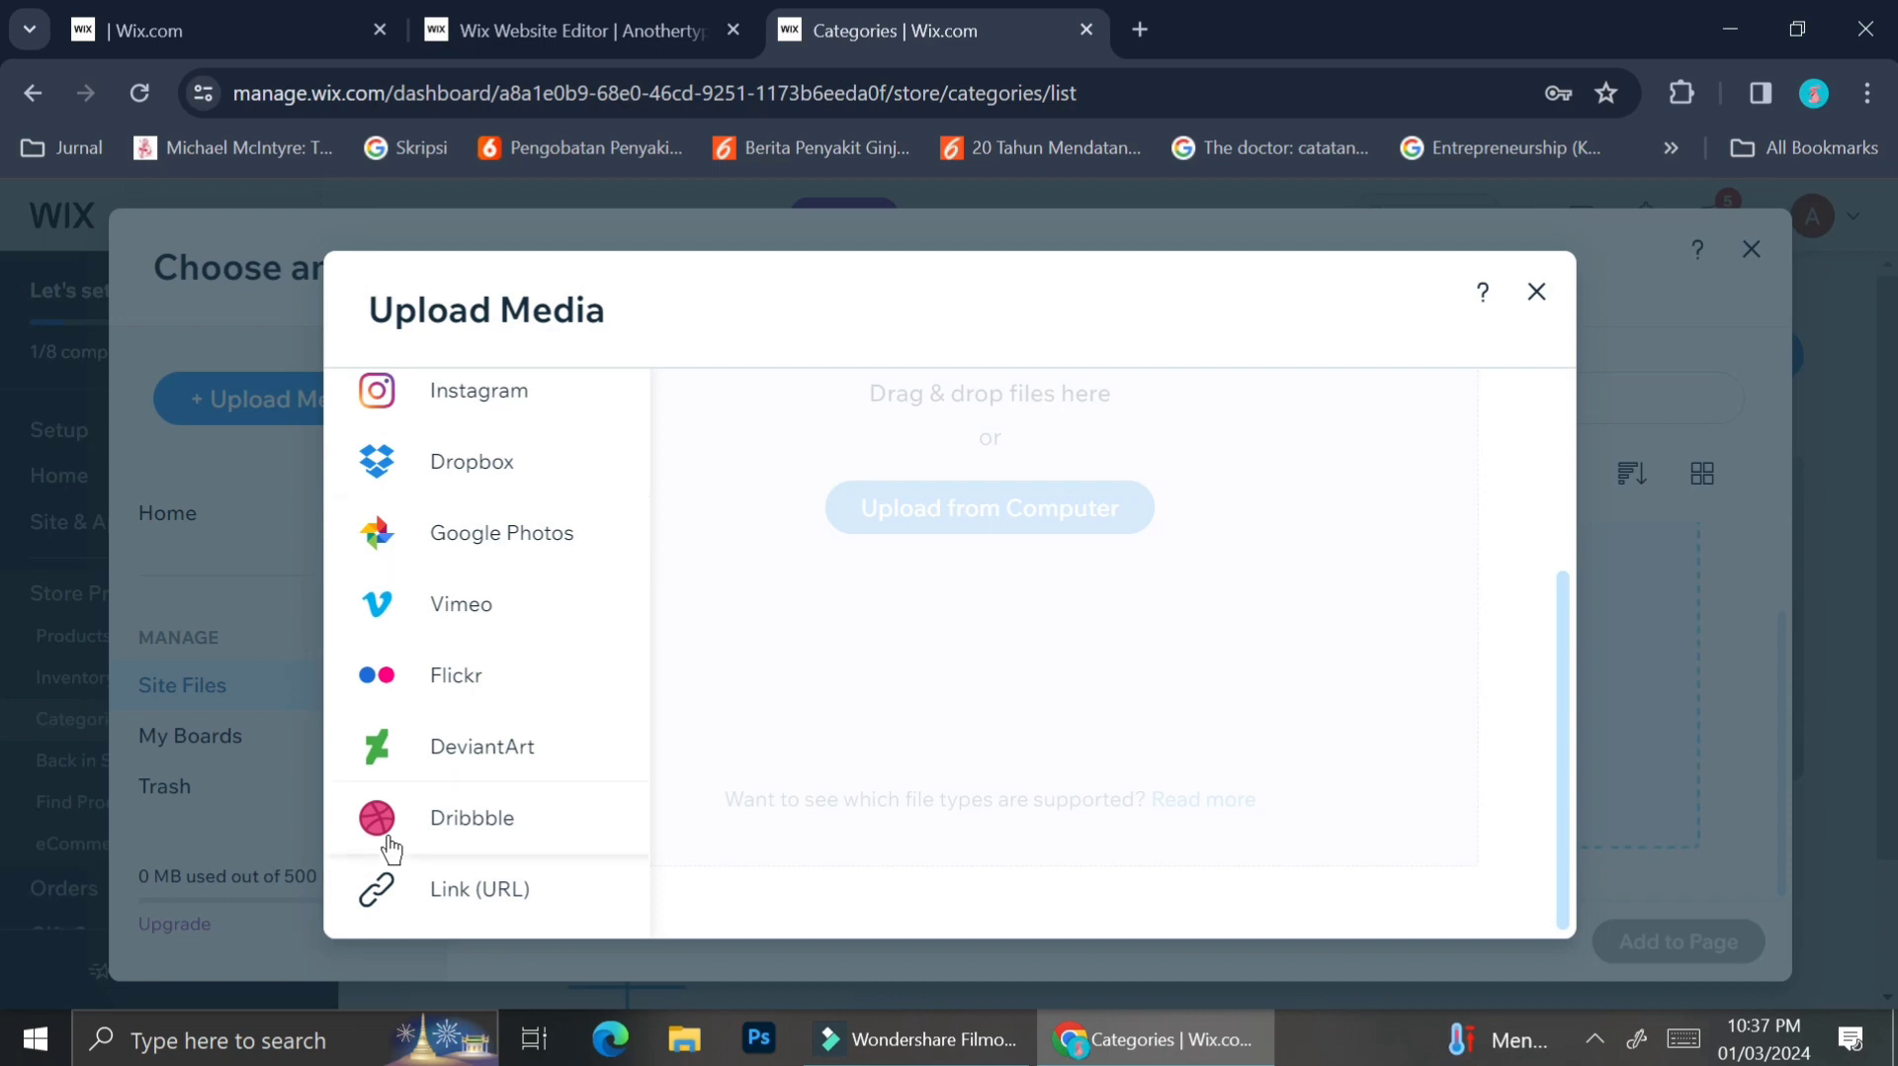
scroll(390, 846, "up", 3)
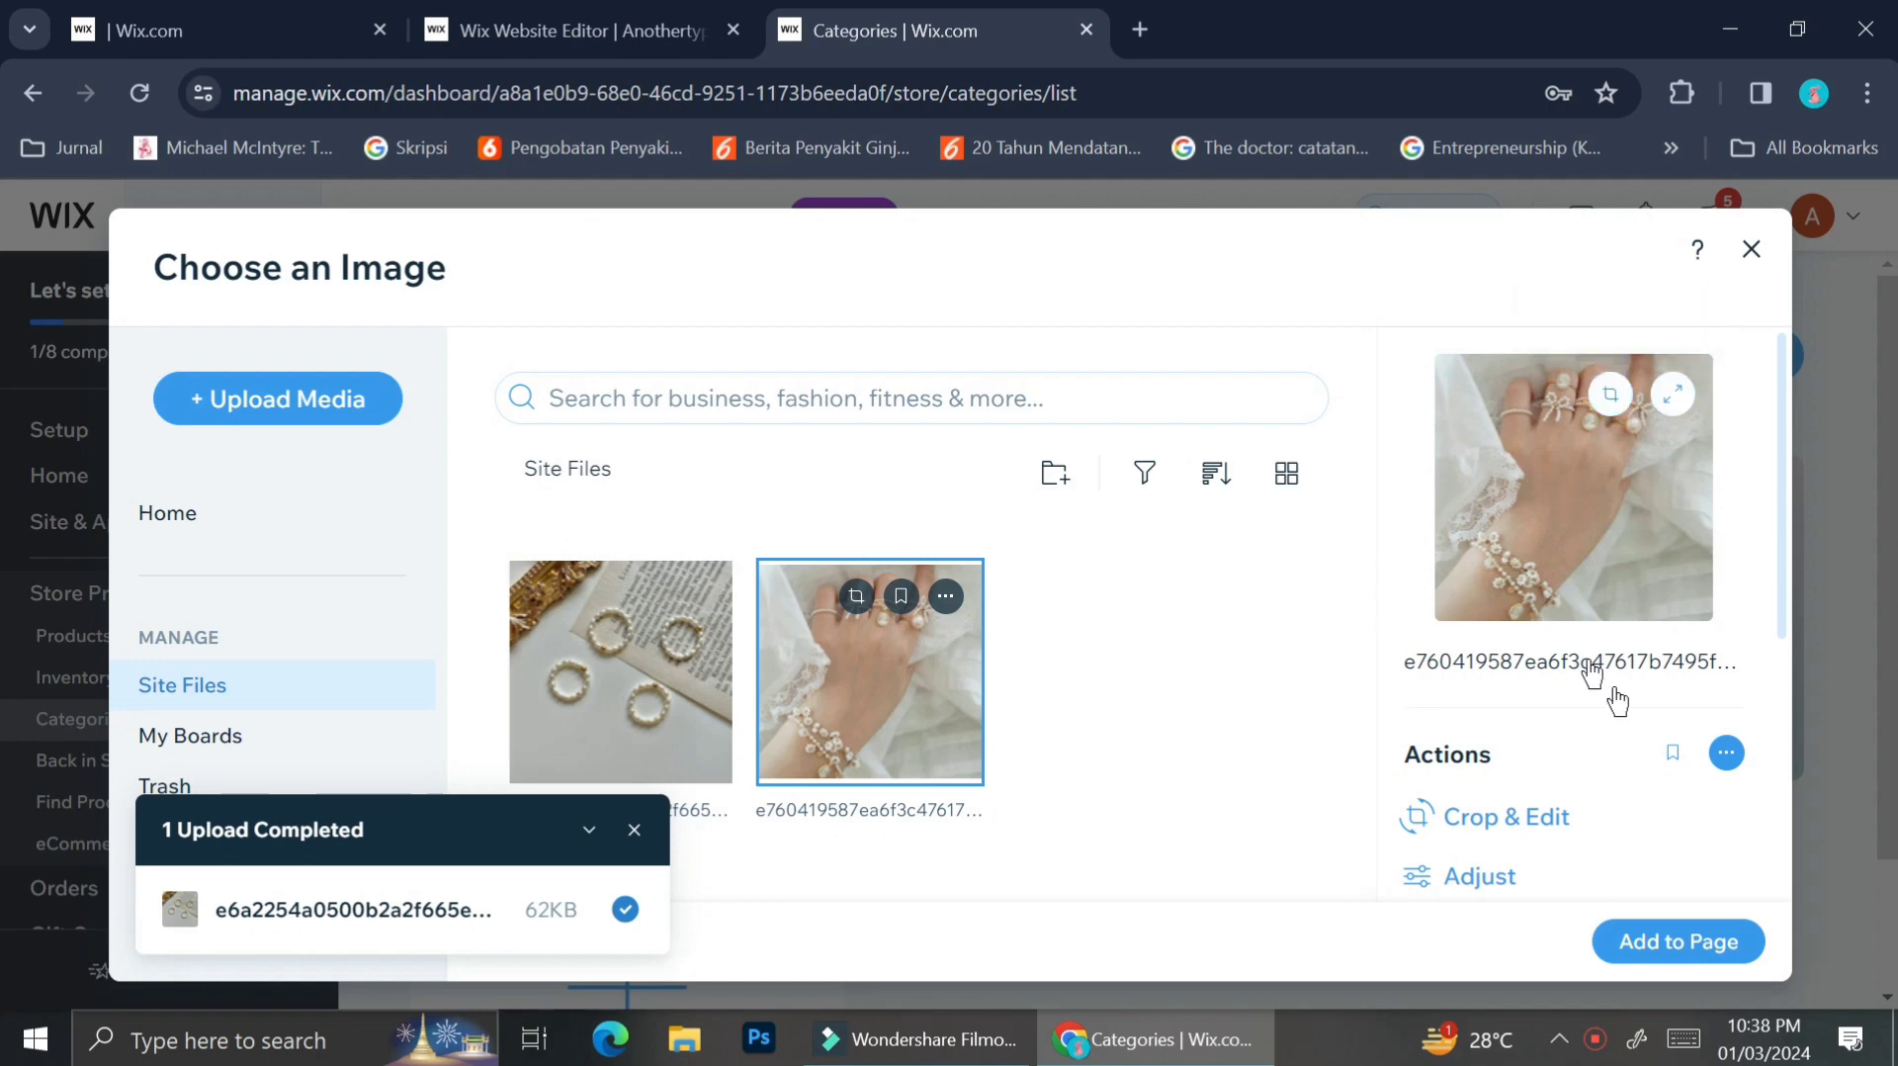
left_click(1661, 945)
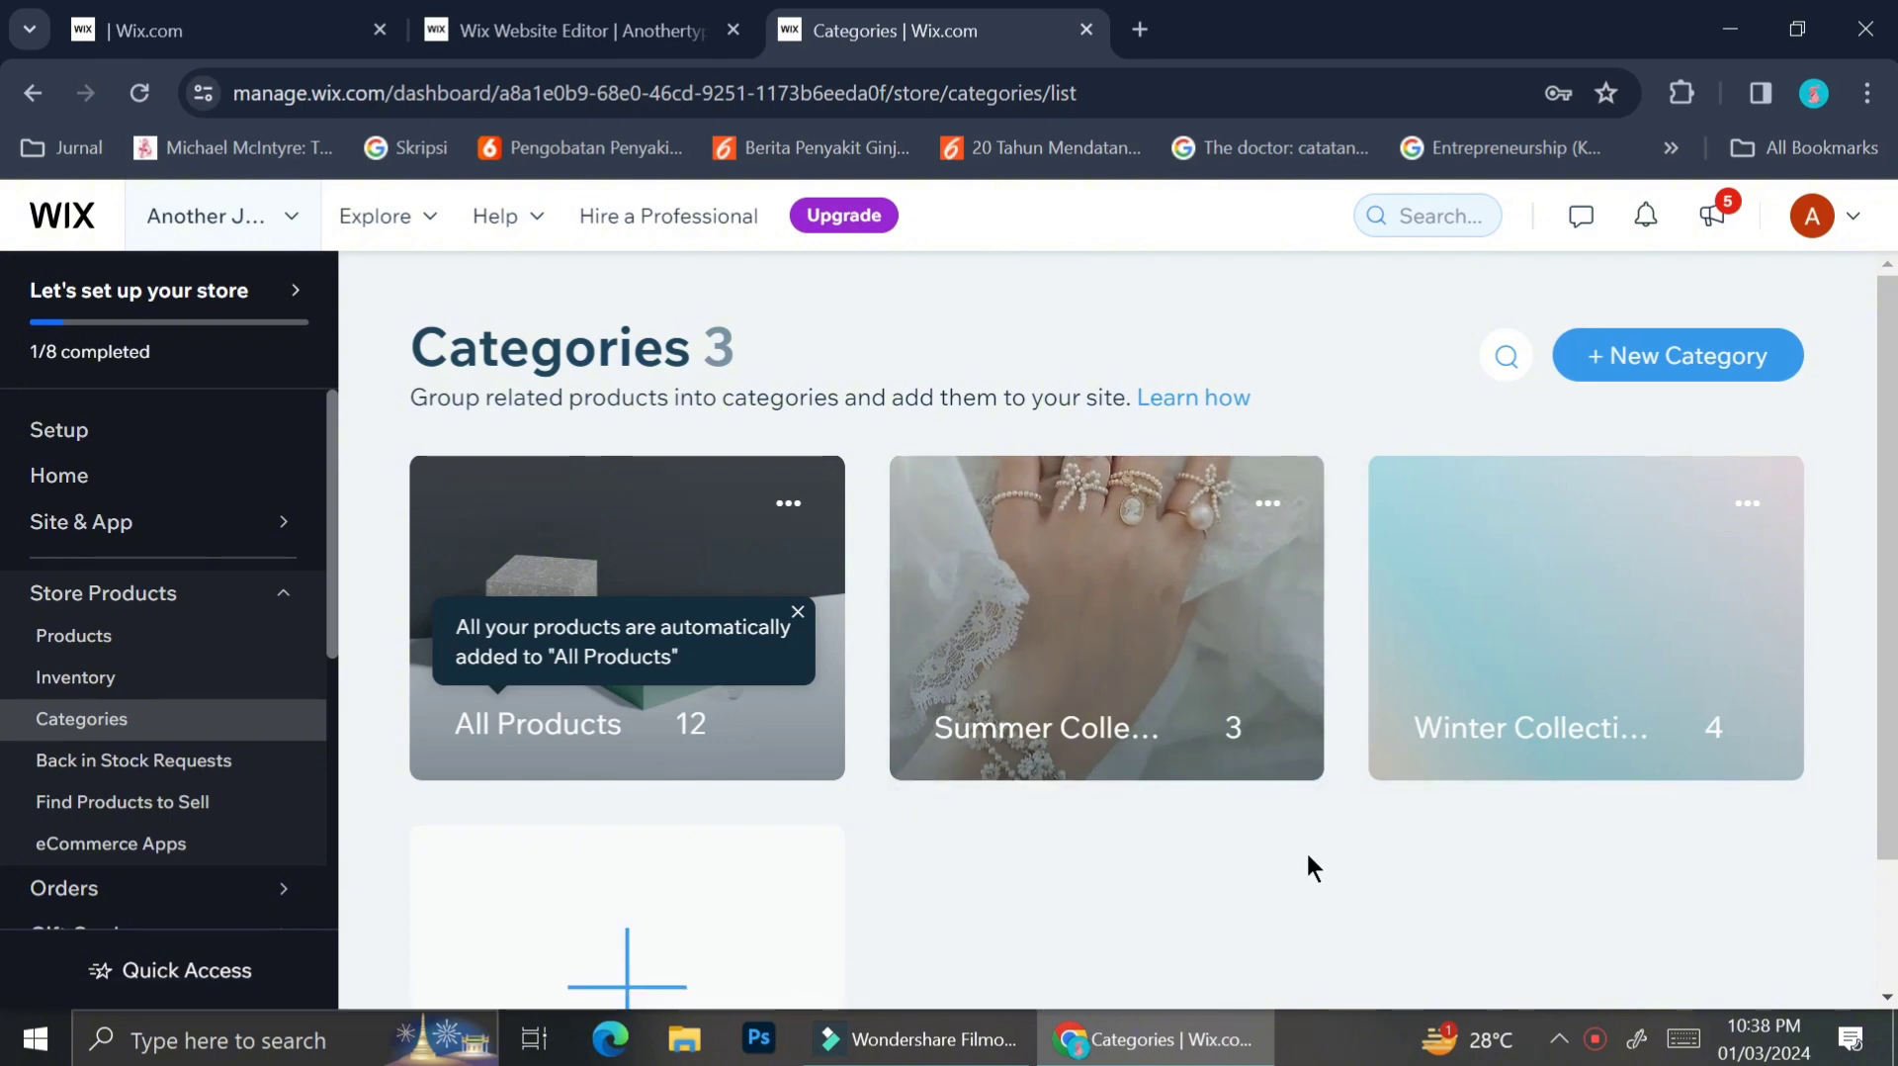
Set the pearl rings photo from the site files as the Winter Collection category's image.
left_click(1748, 503)
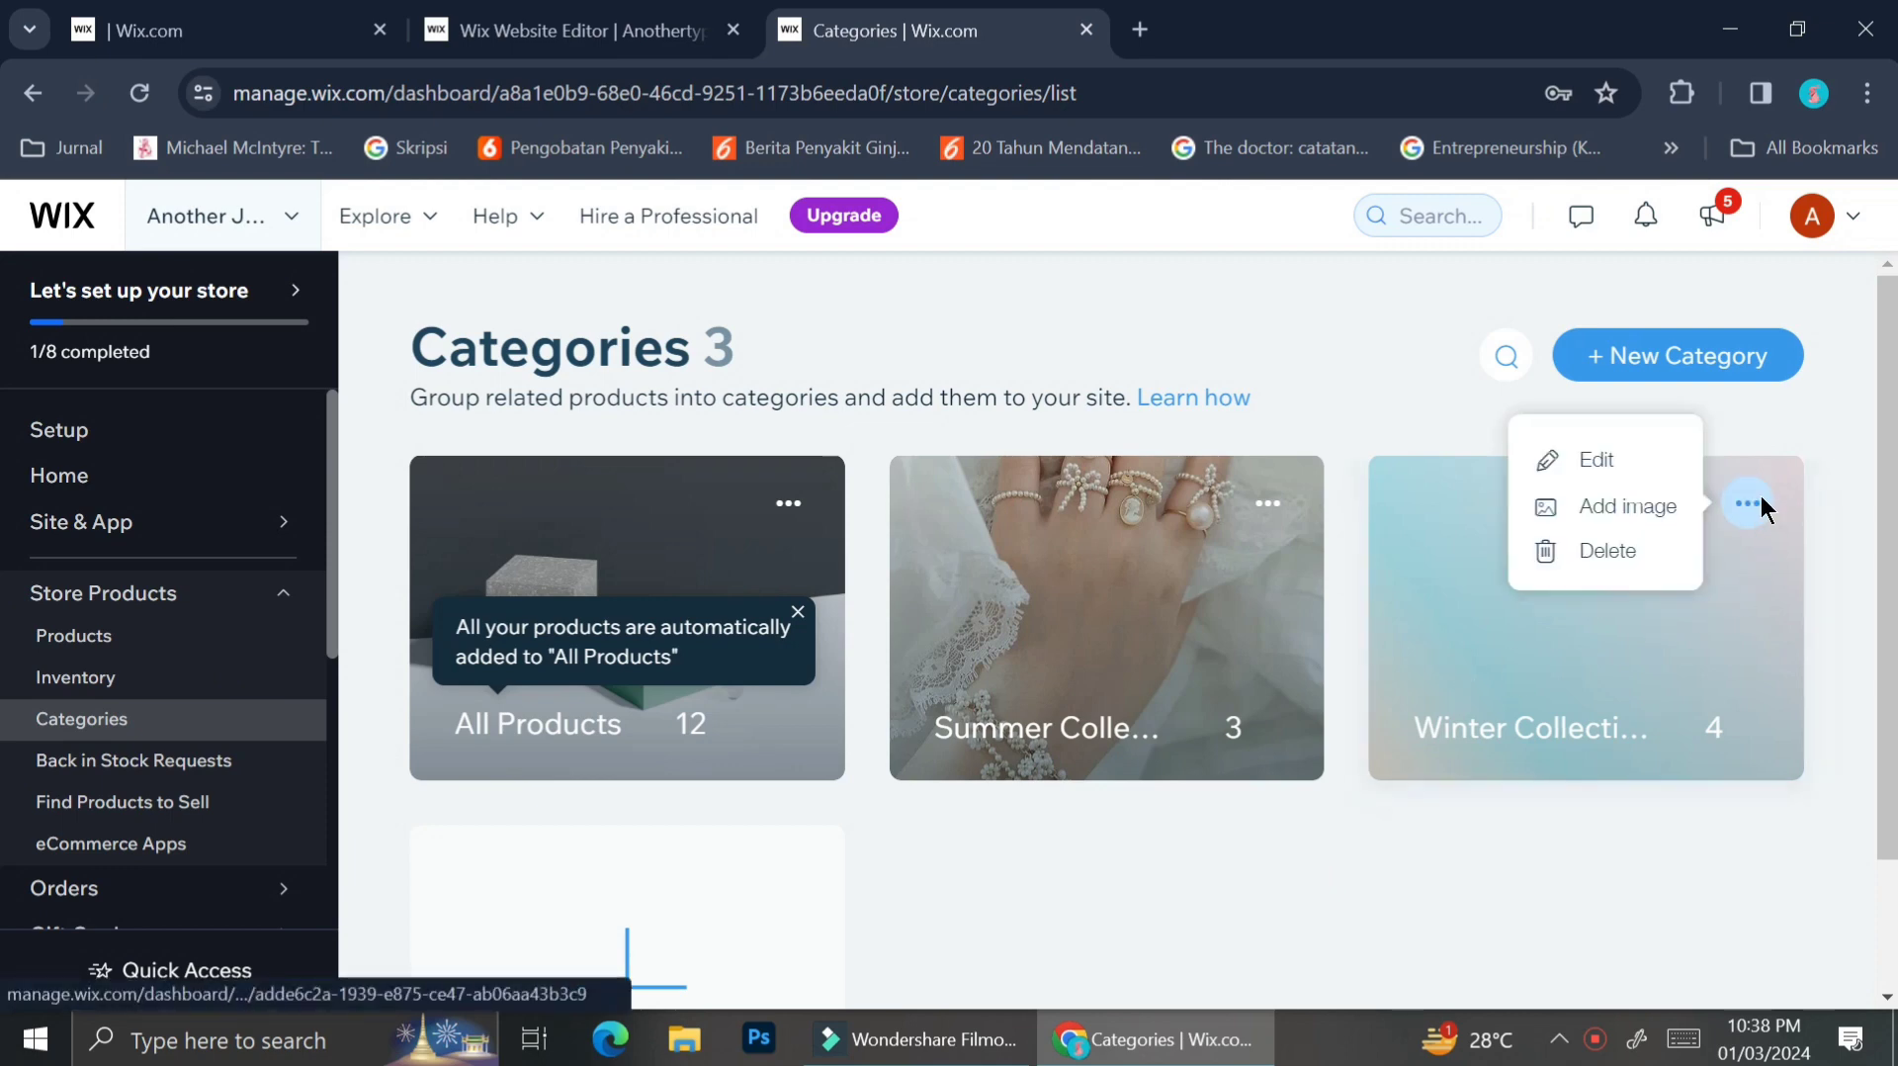
left_click(1619, 509)
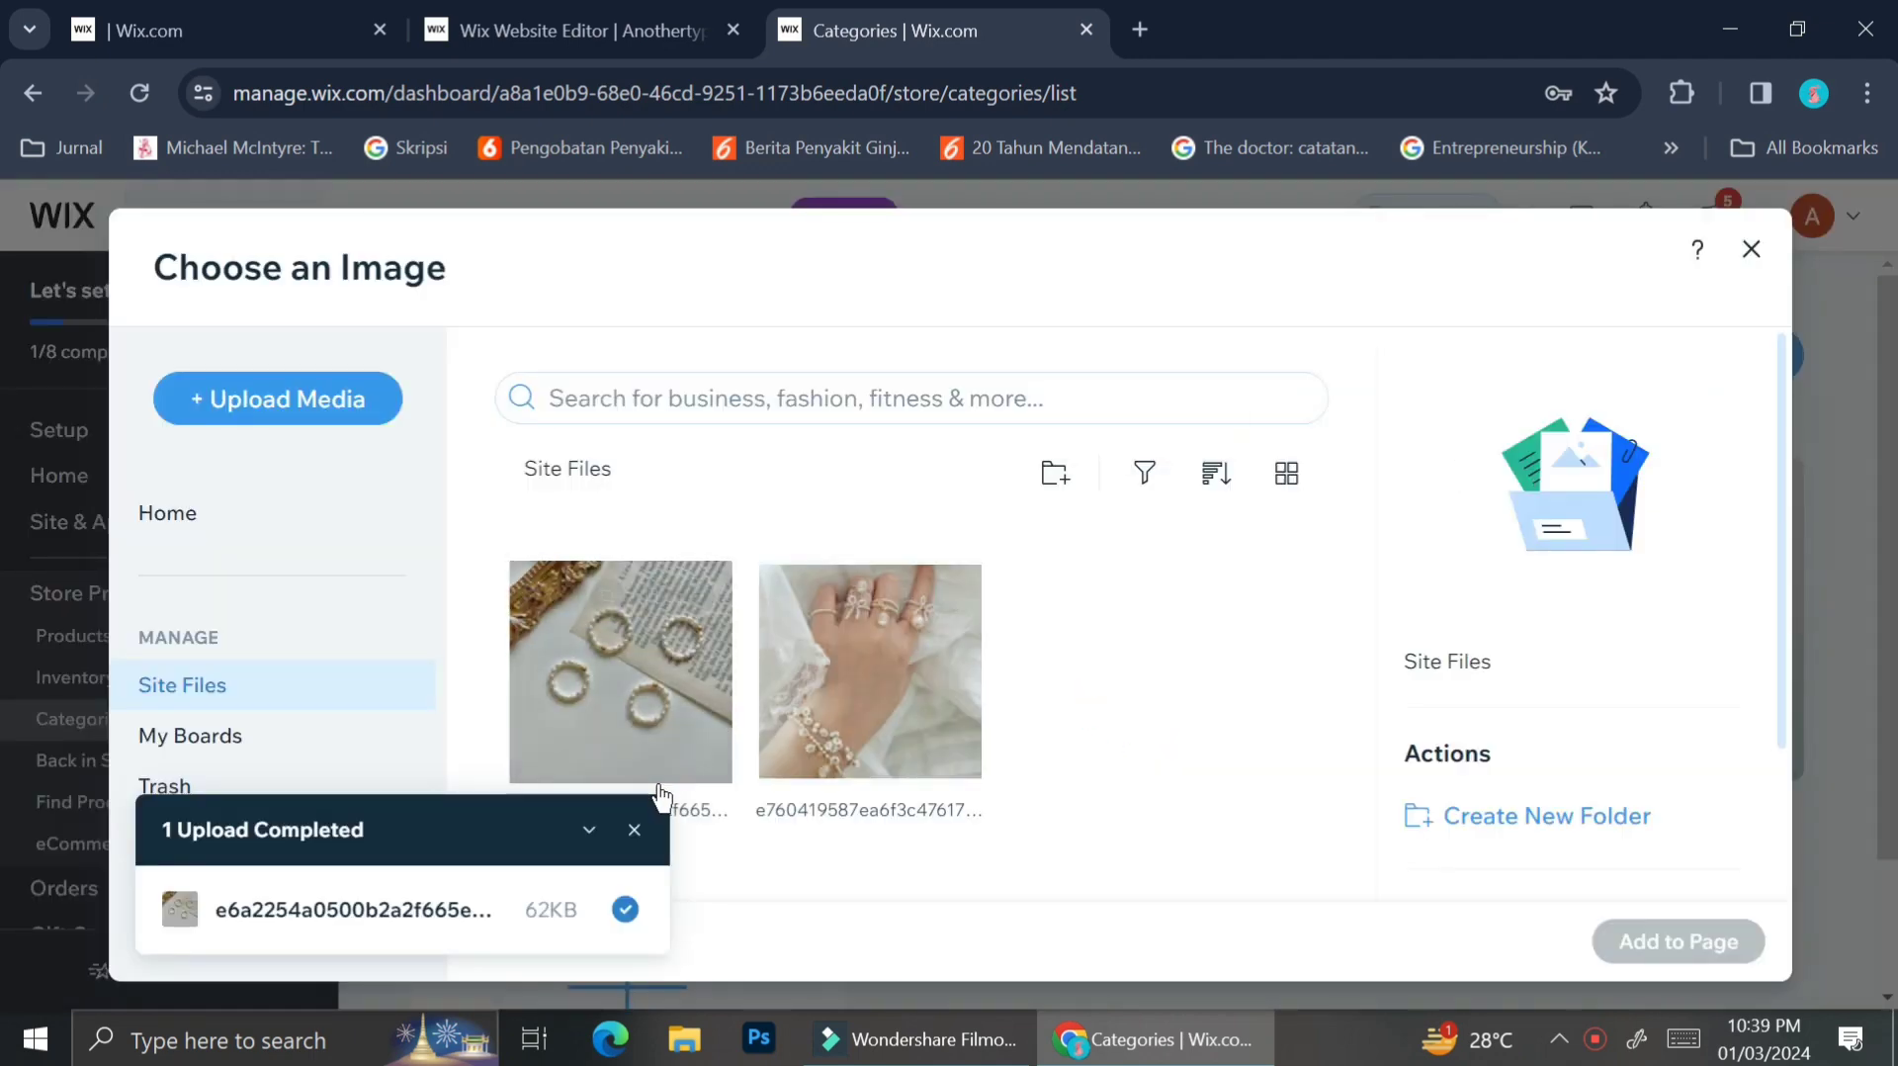
double_click(671, 737)
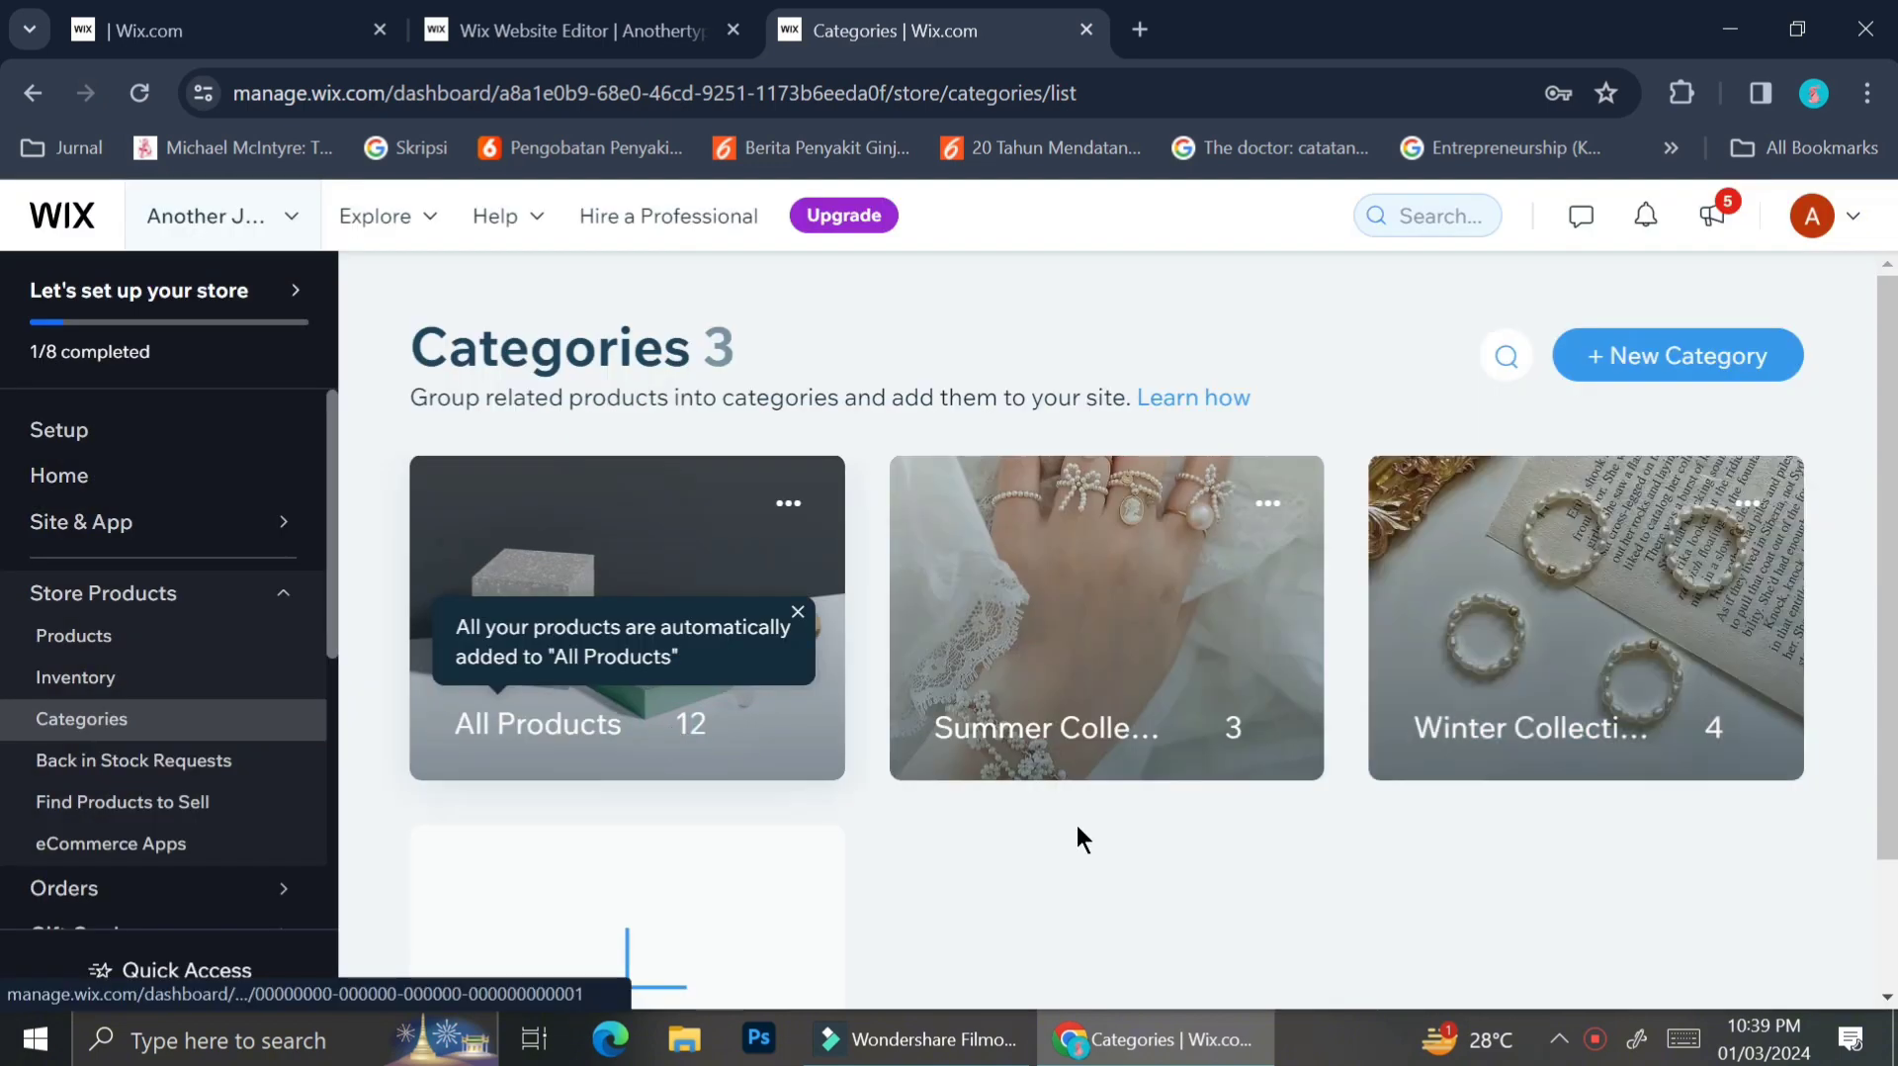
scroll(1096, 837, "down", 2)
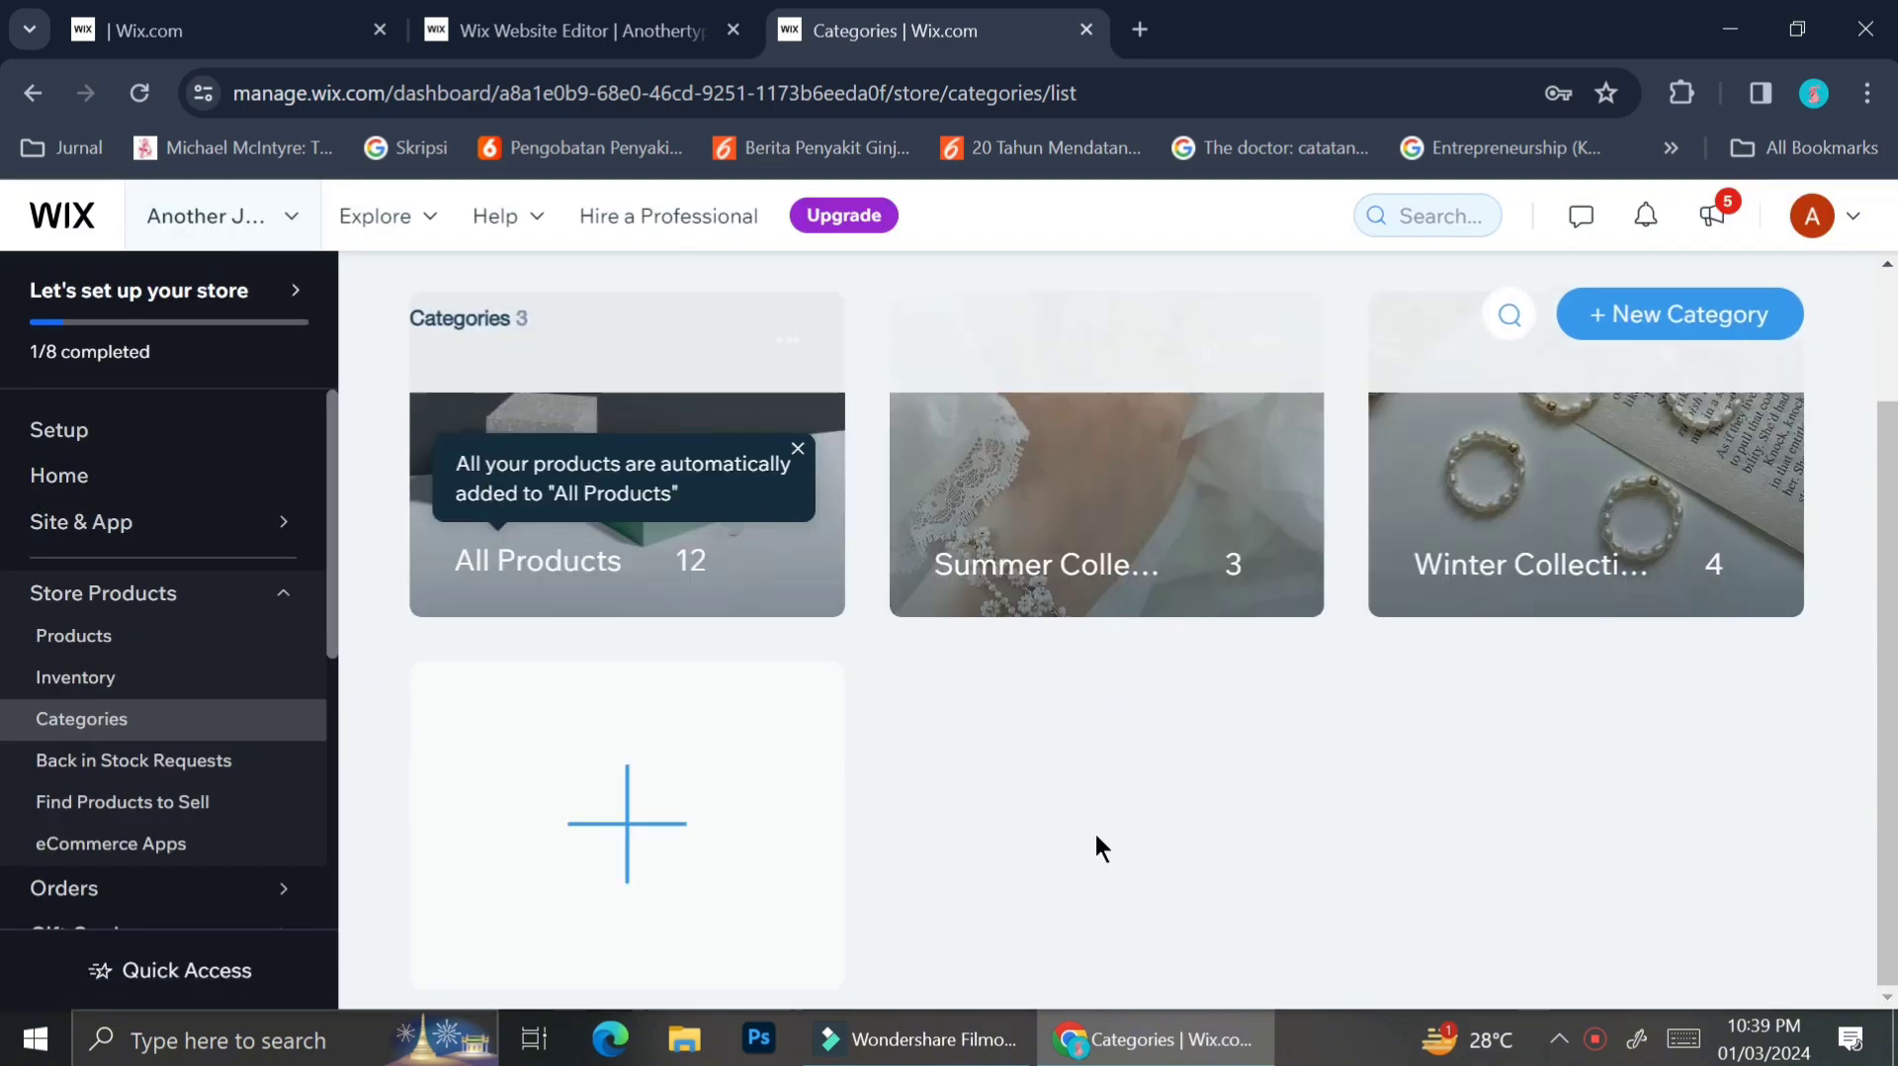
scroll(1097, 836, "up", 2)
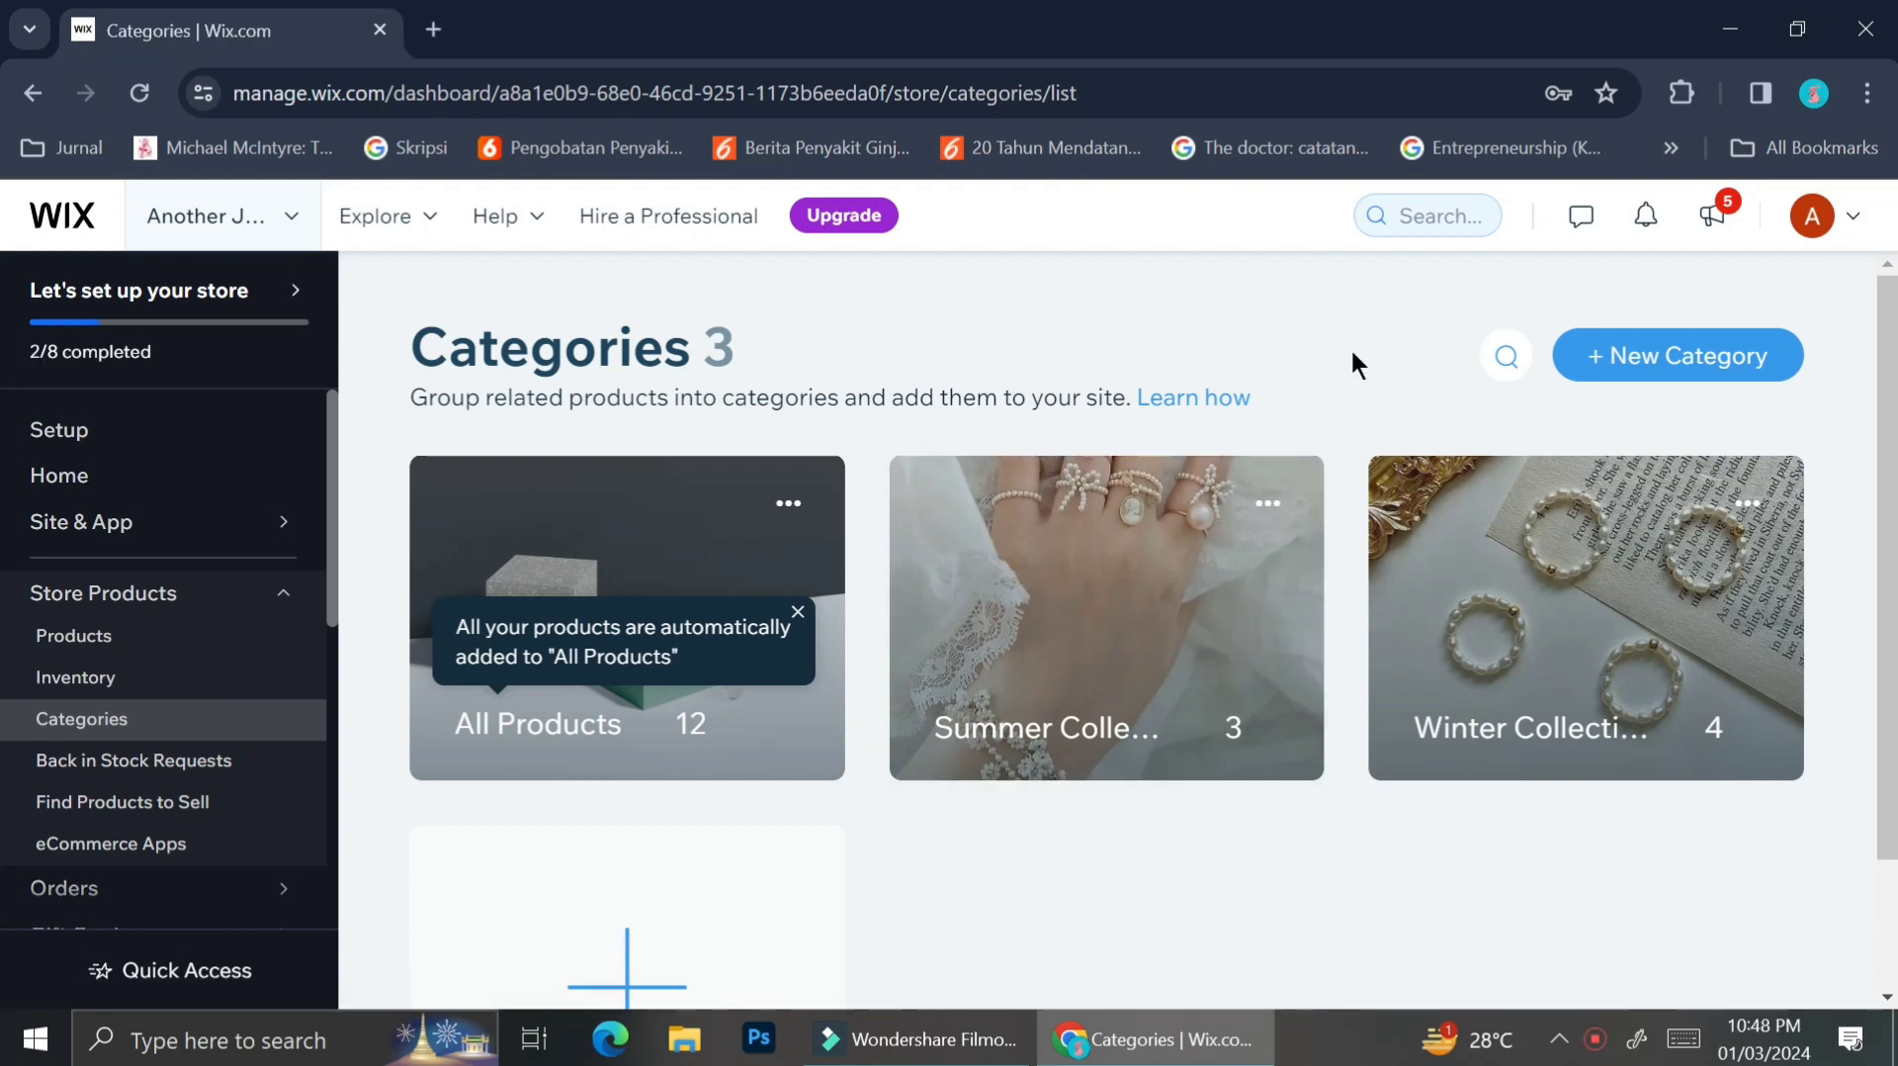
Open the Summer Collection category and start adding it to the site in the website editor.
left_click(1130, 616)
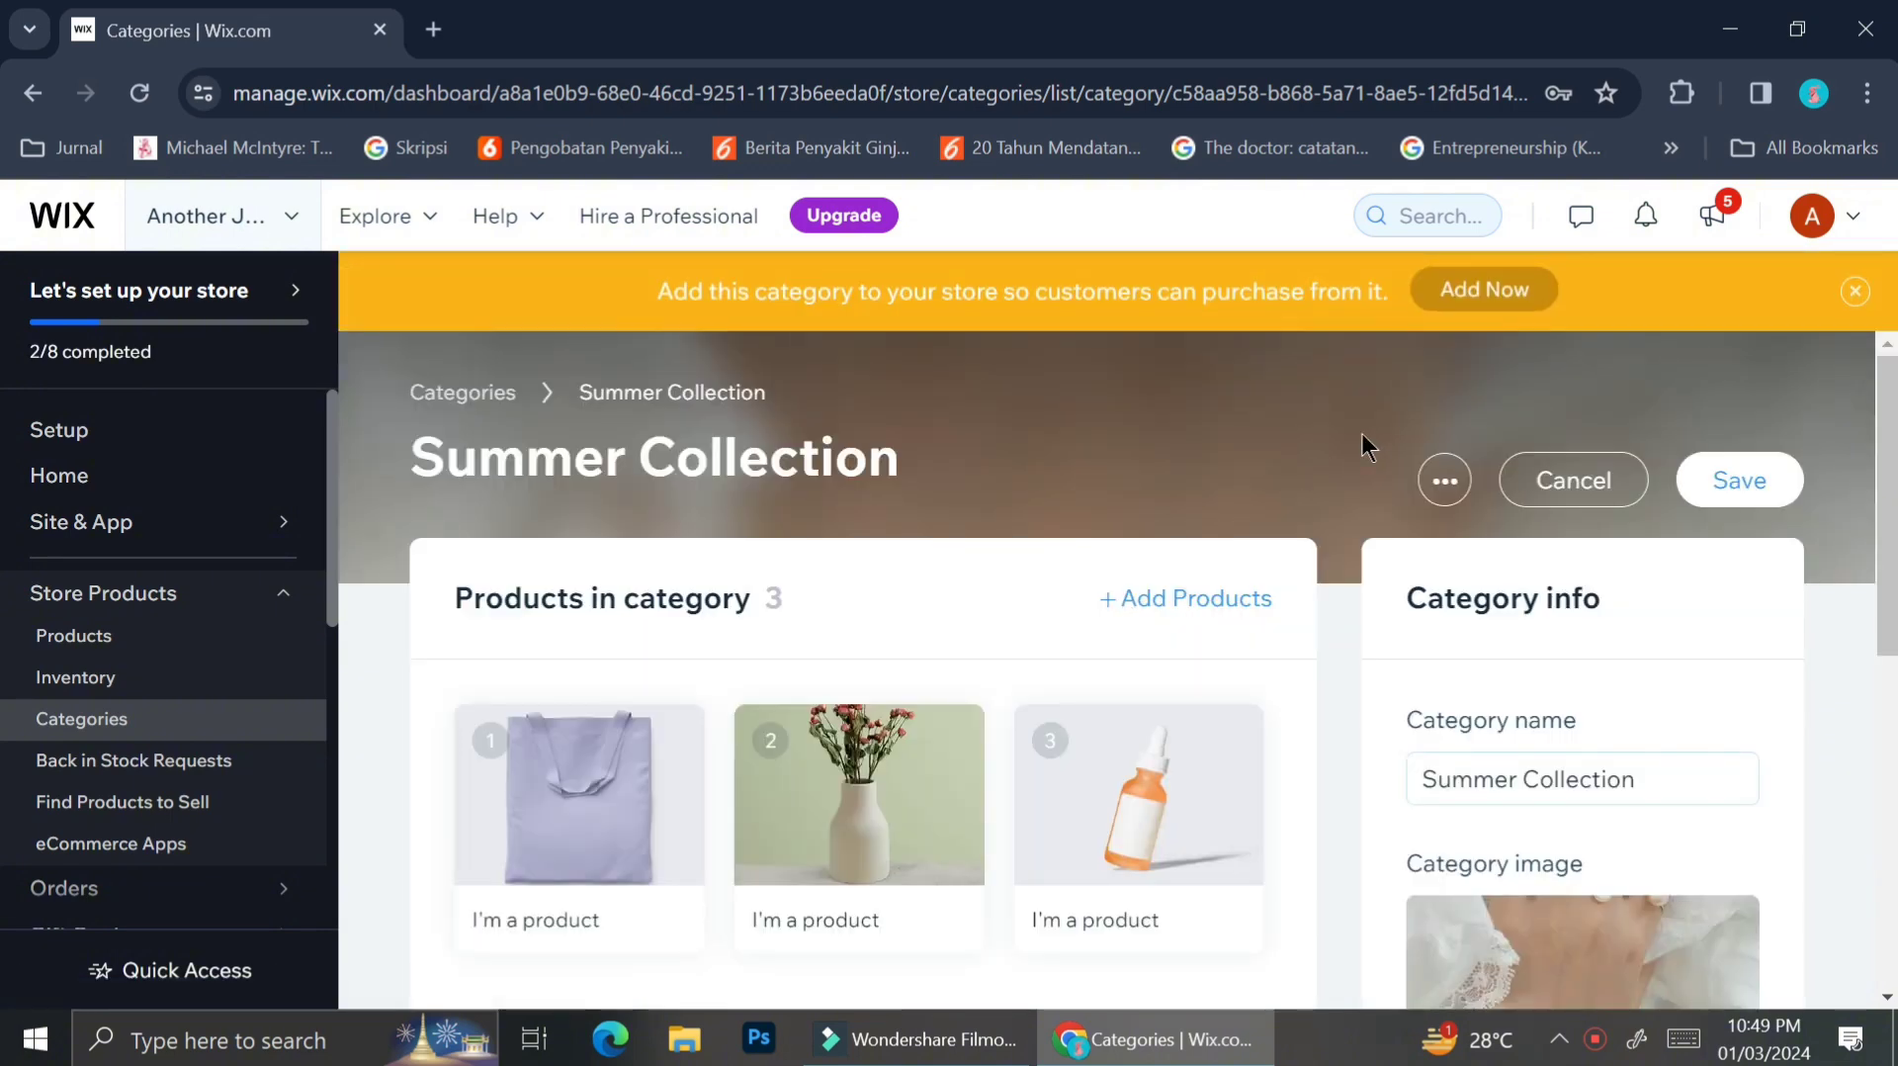
scroll(1283, 623, "down", 5)
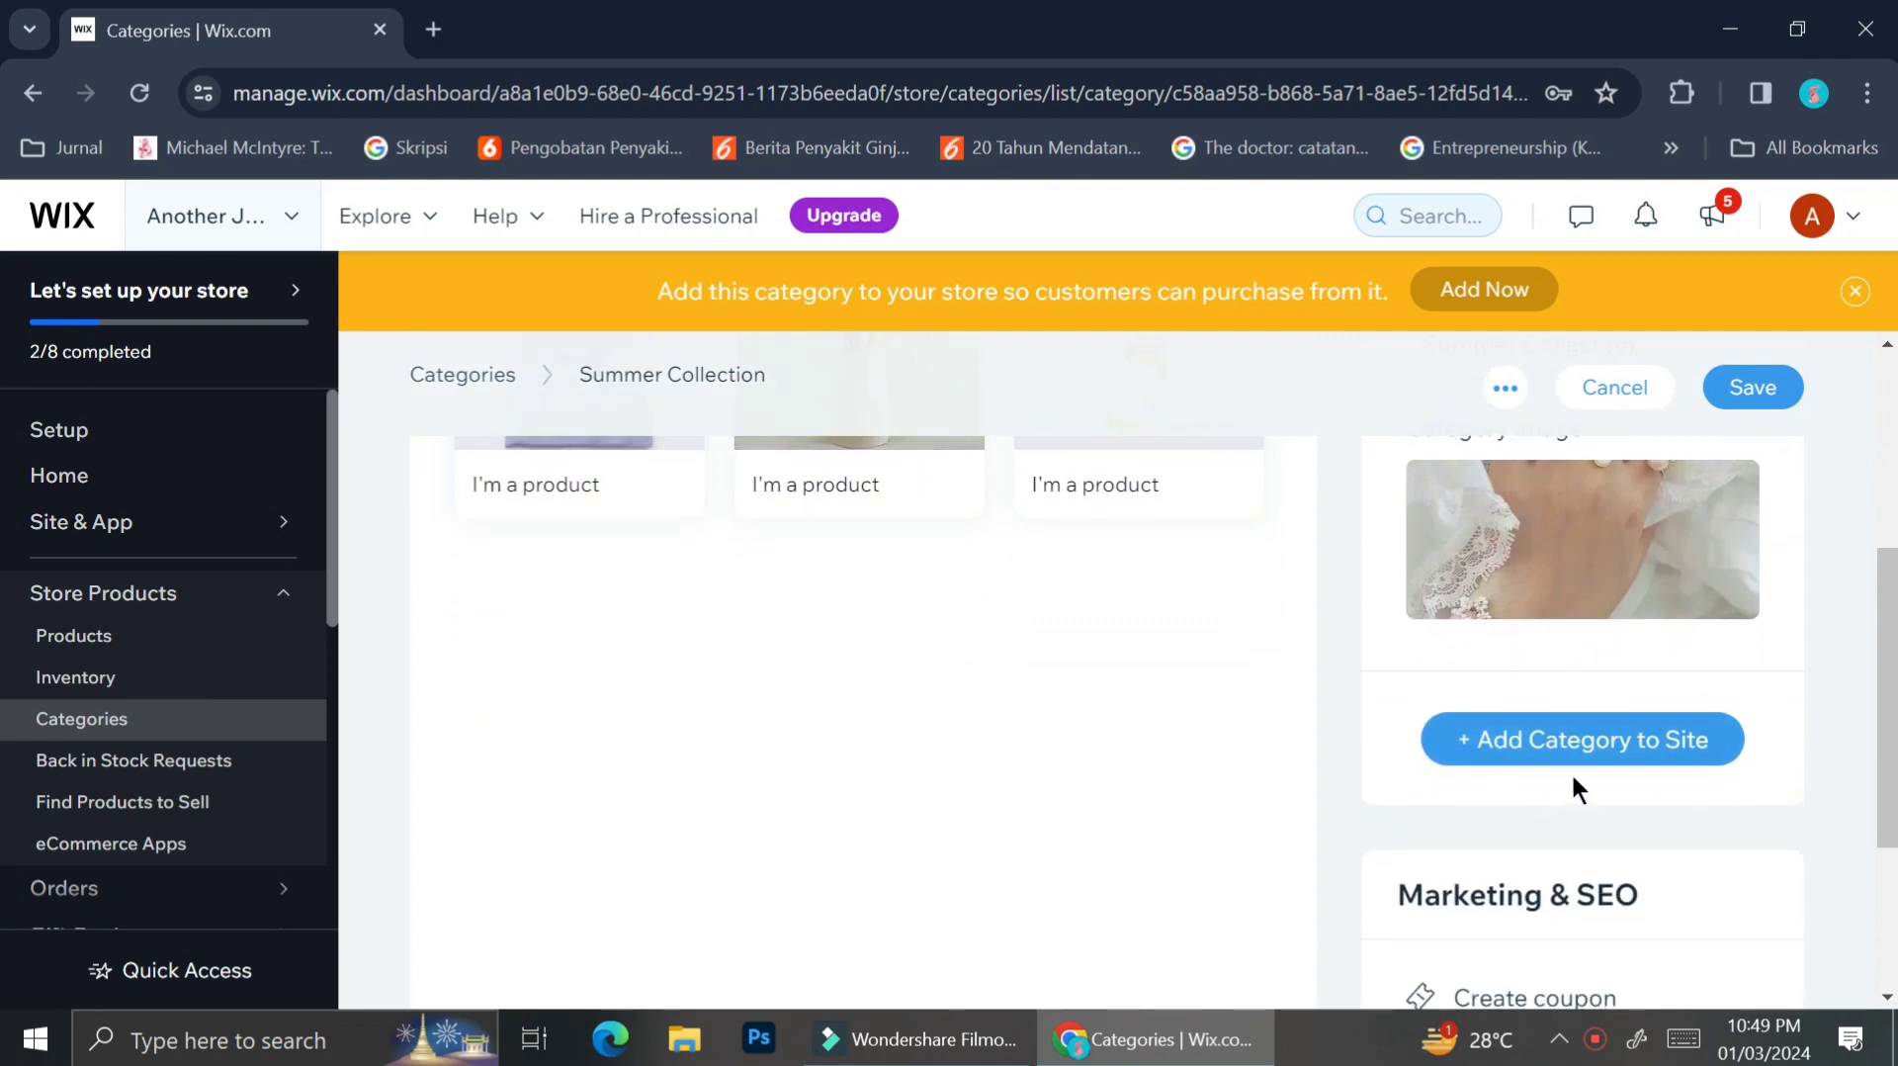
left_click(1605, 744)
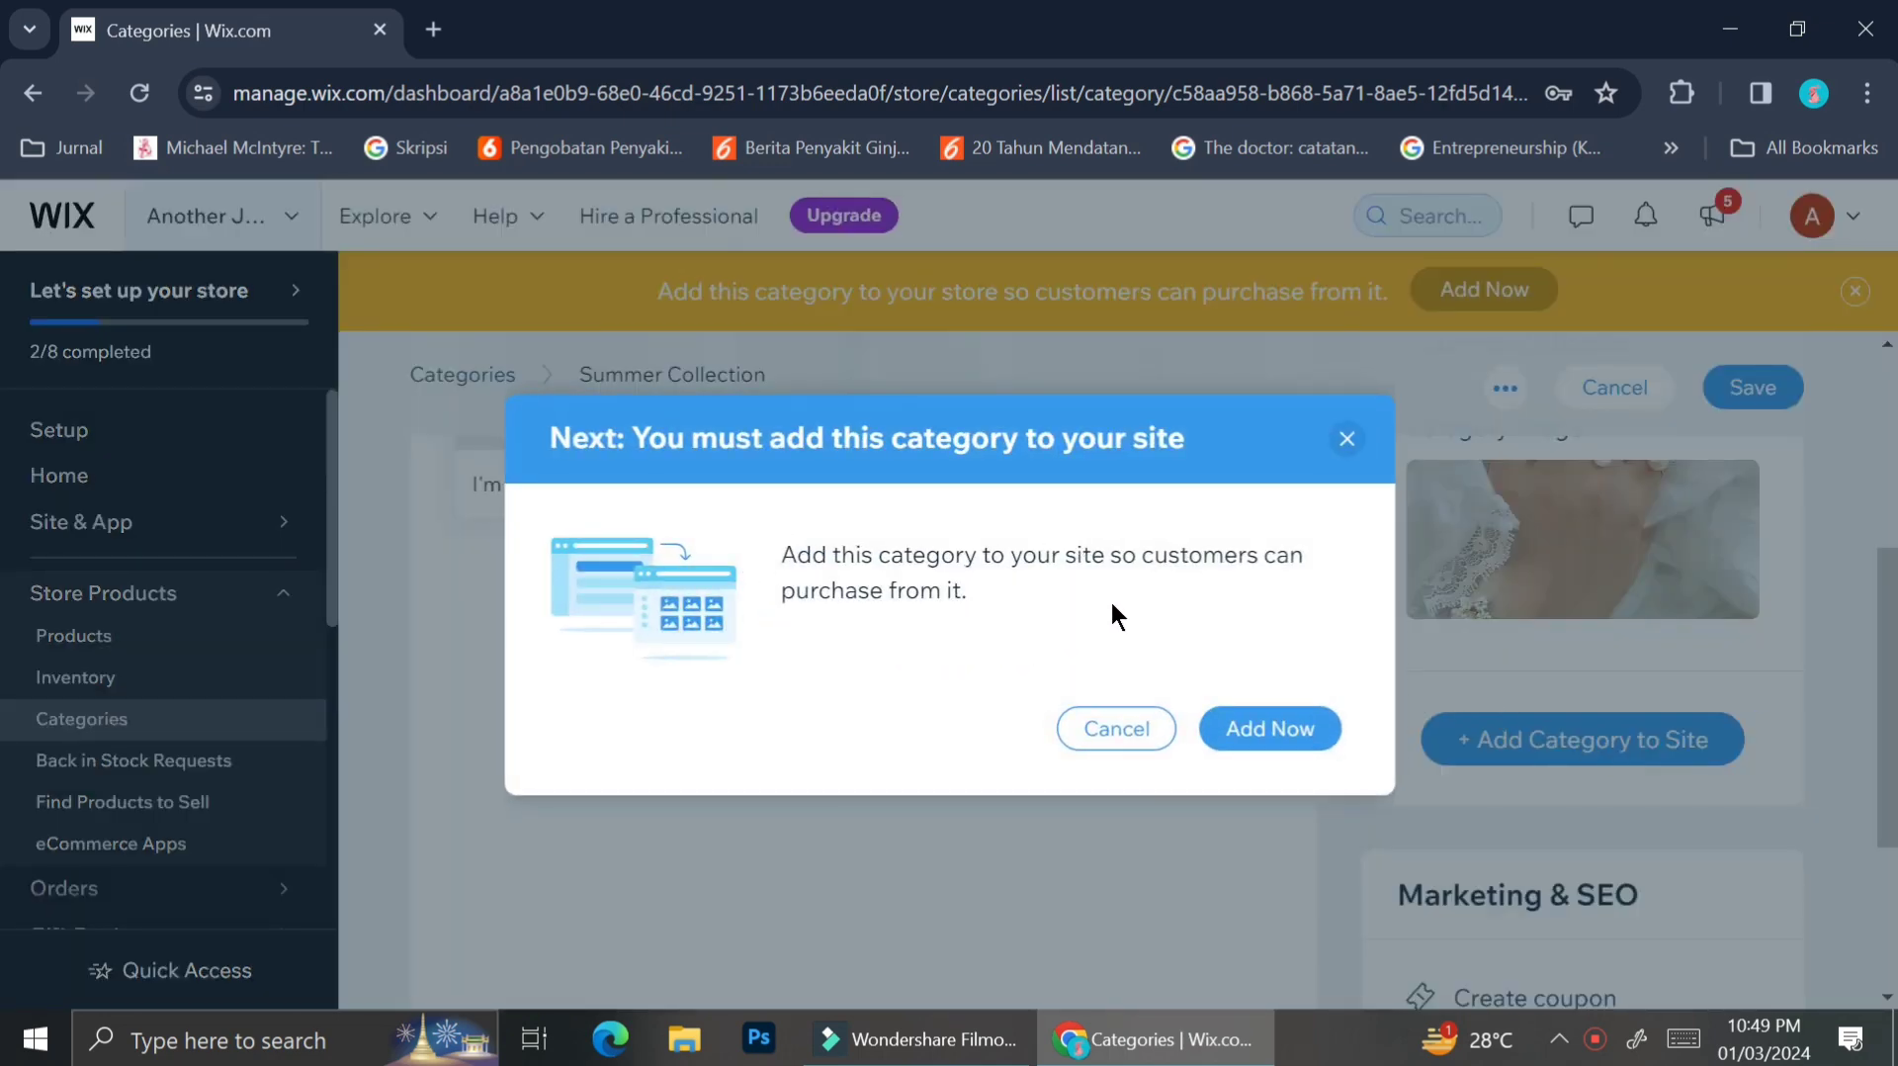
left_click(1259, 732)
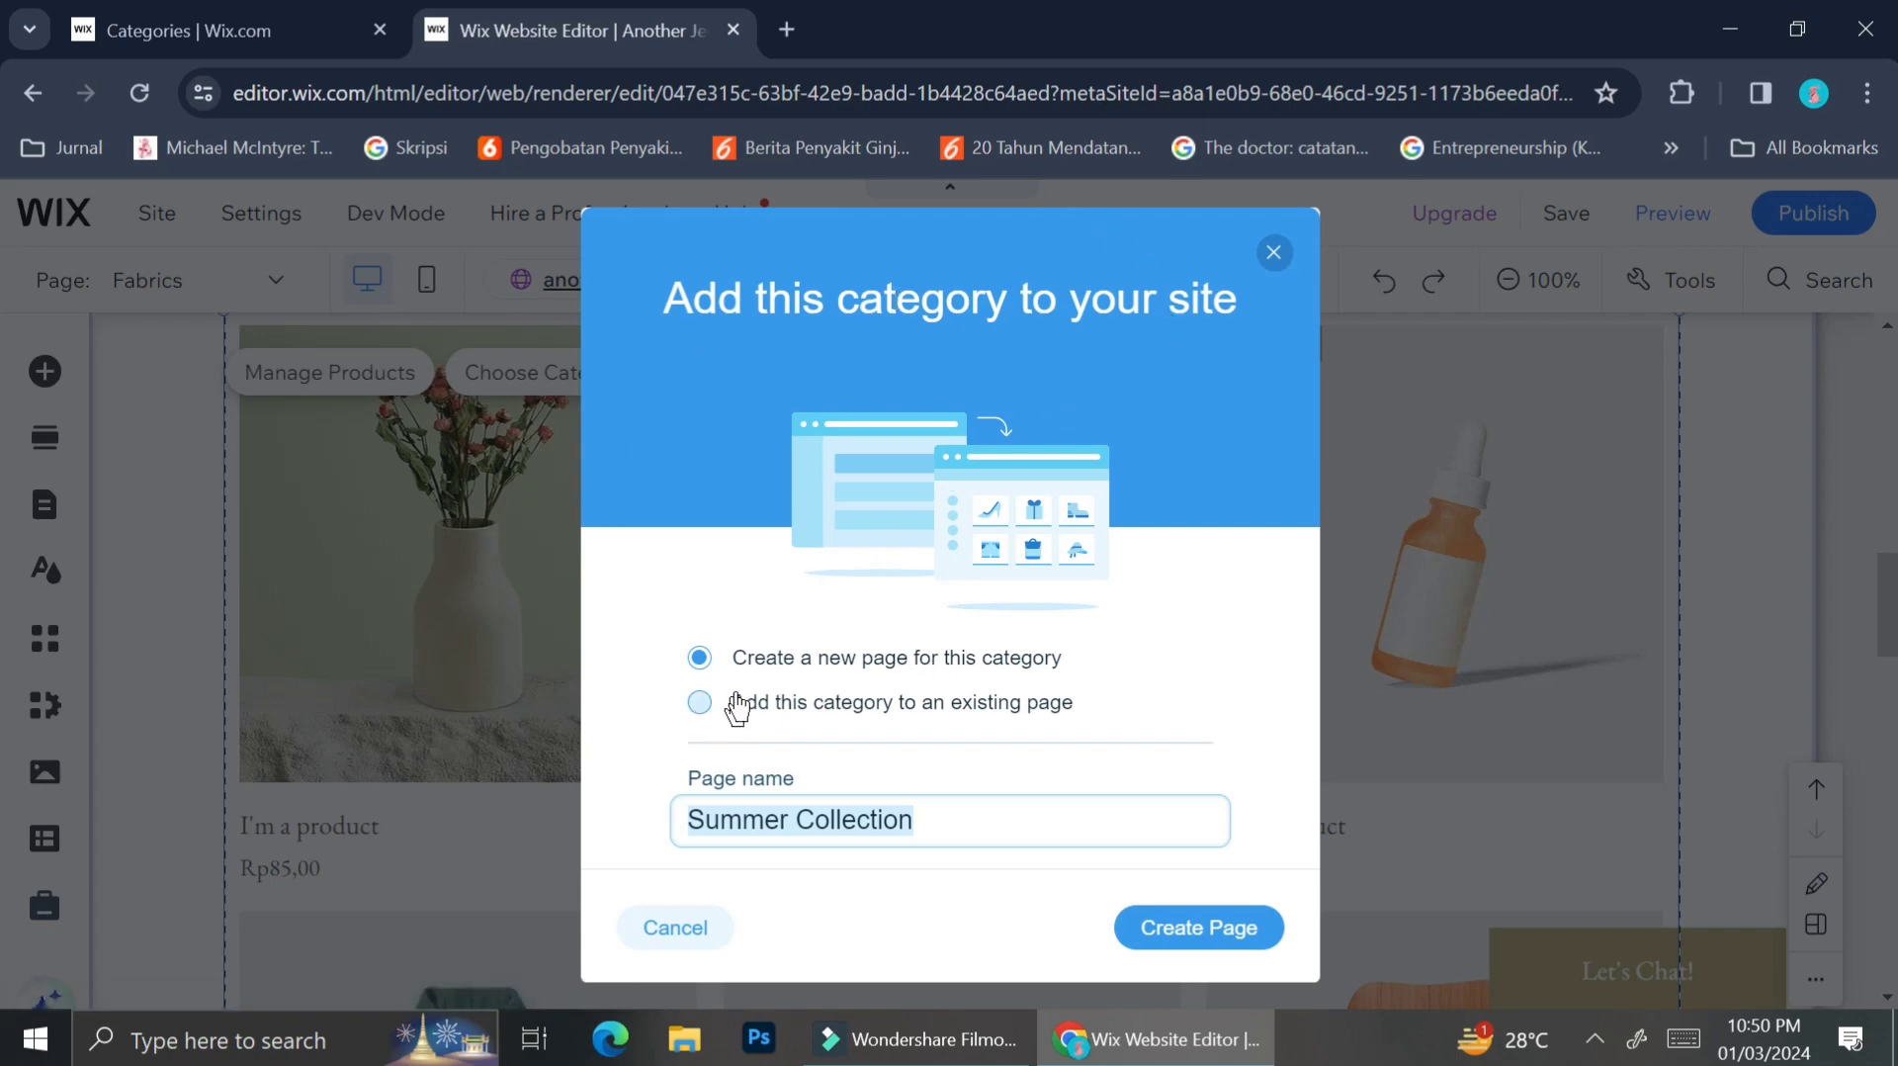
left_click(702, 702)
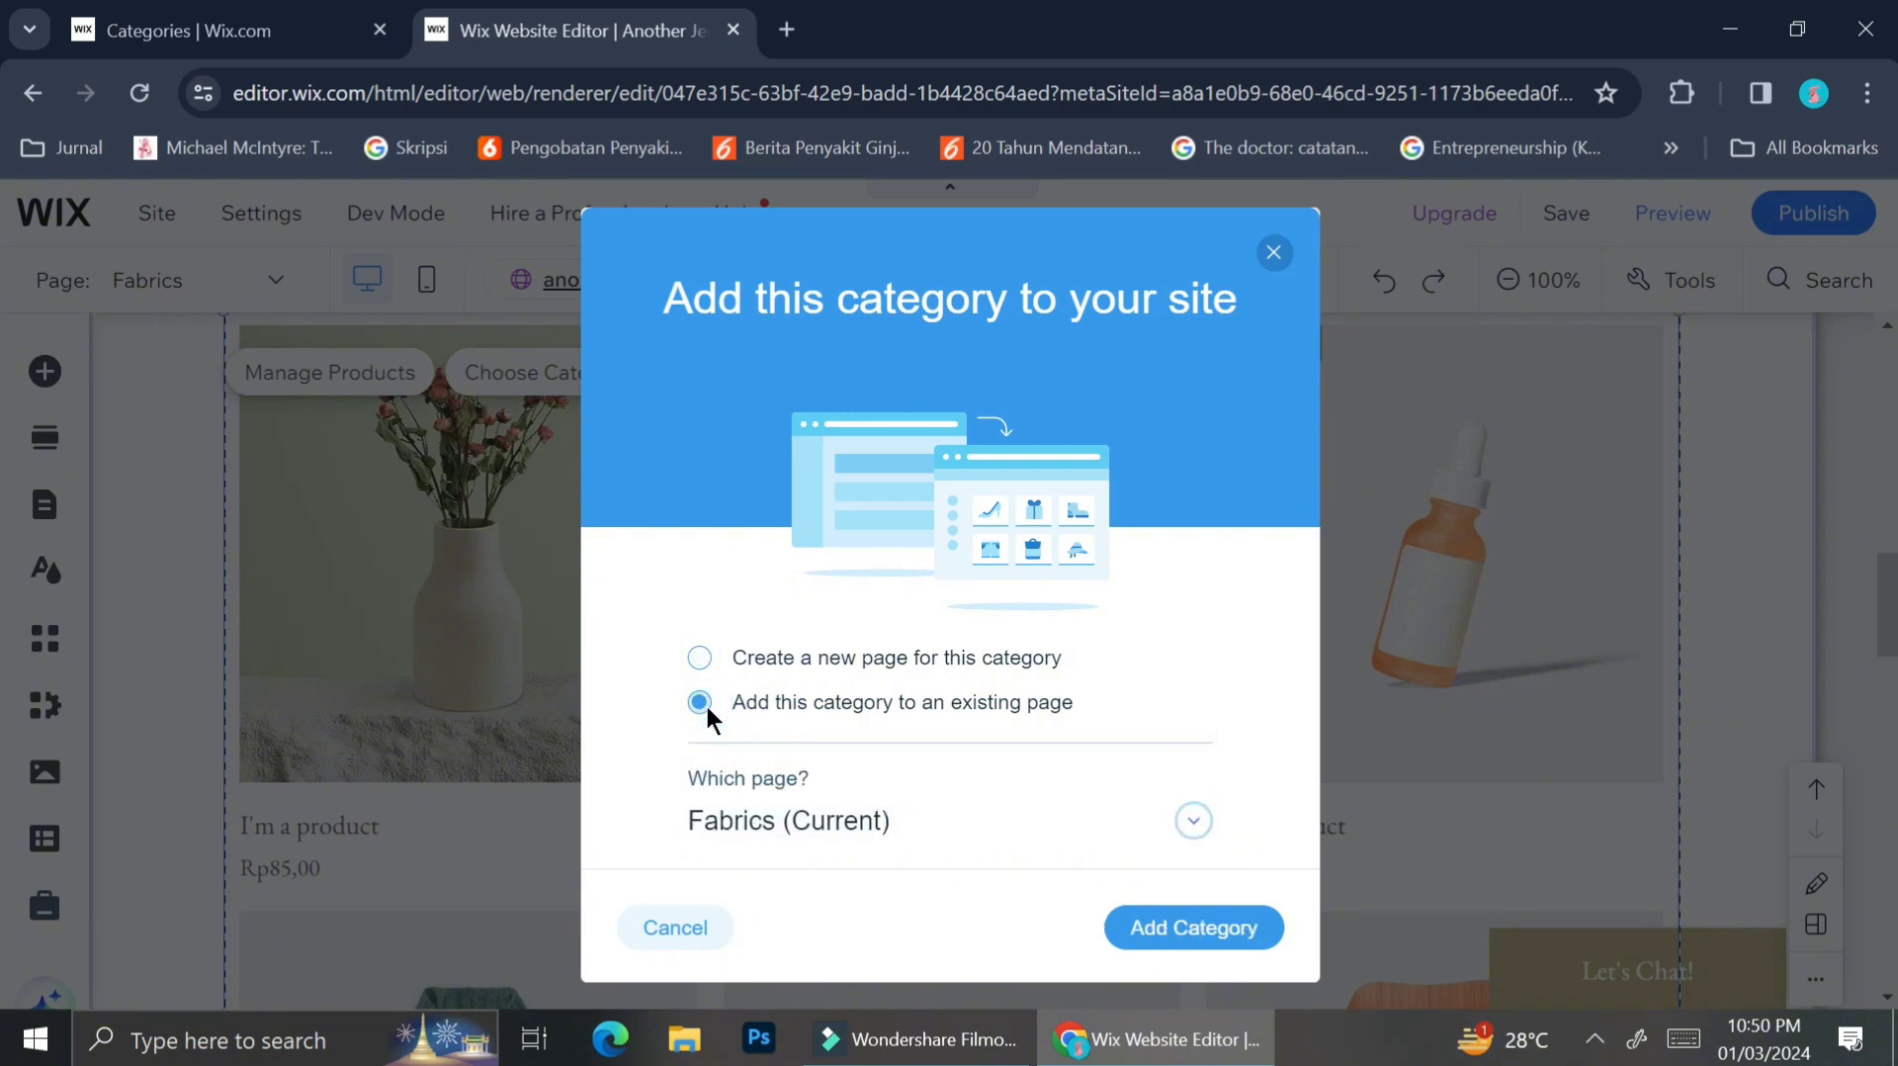
left_click(781, 823)
scroll(883, 672, "down", 1)
scroll(883, 672, "up", 3)
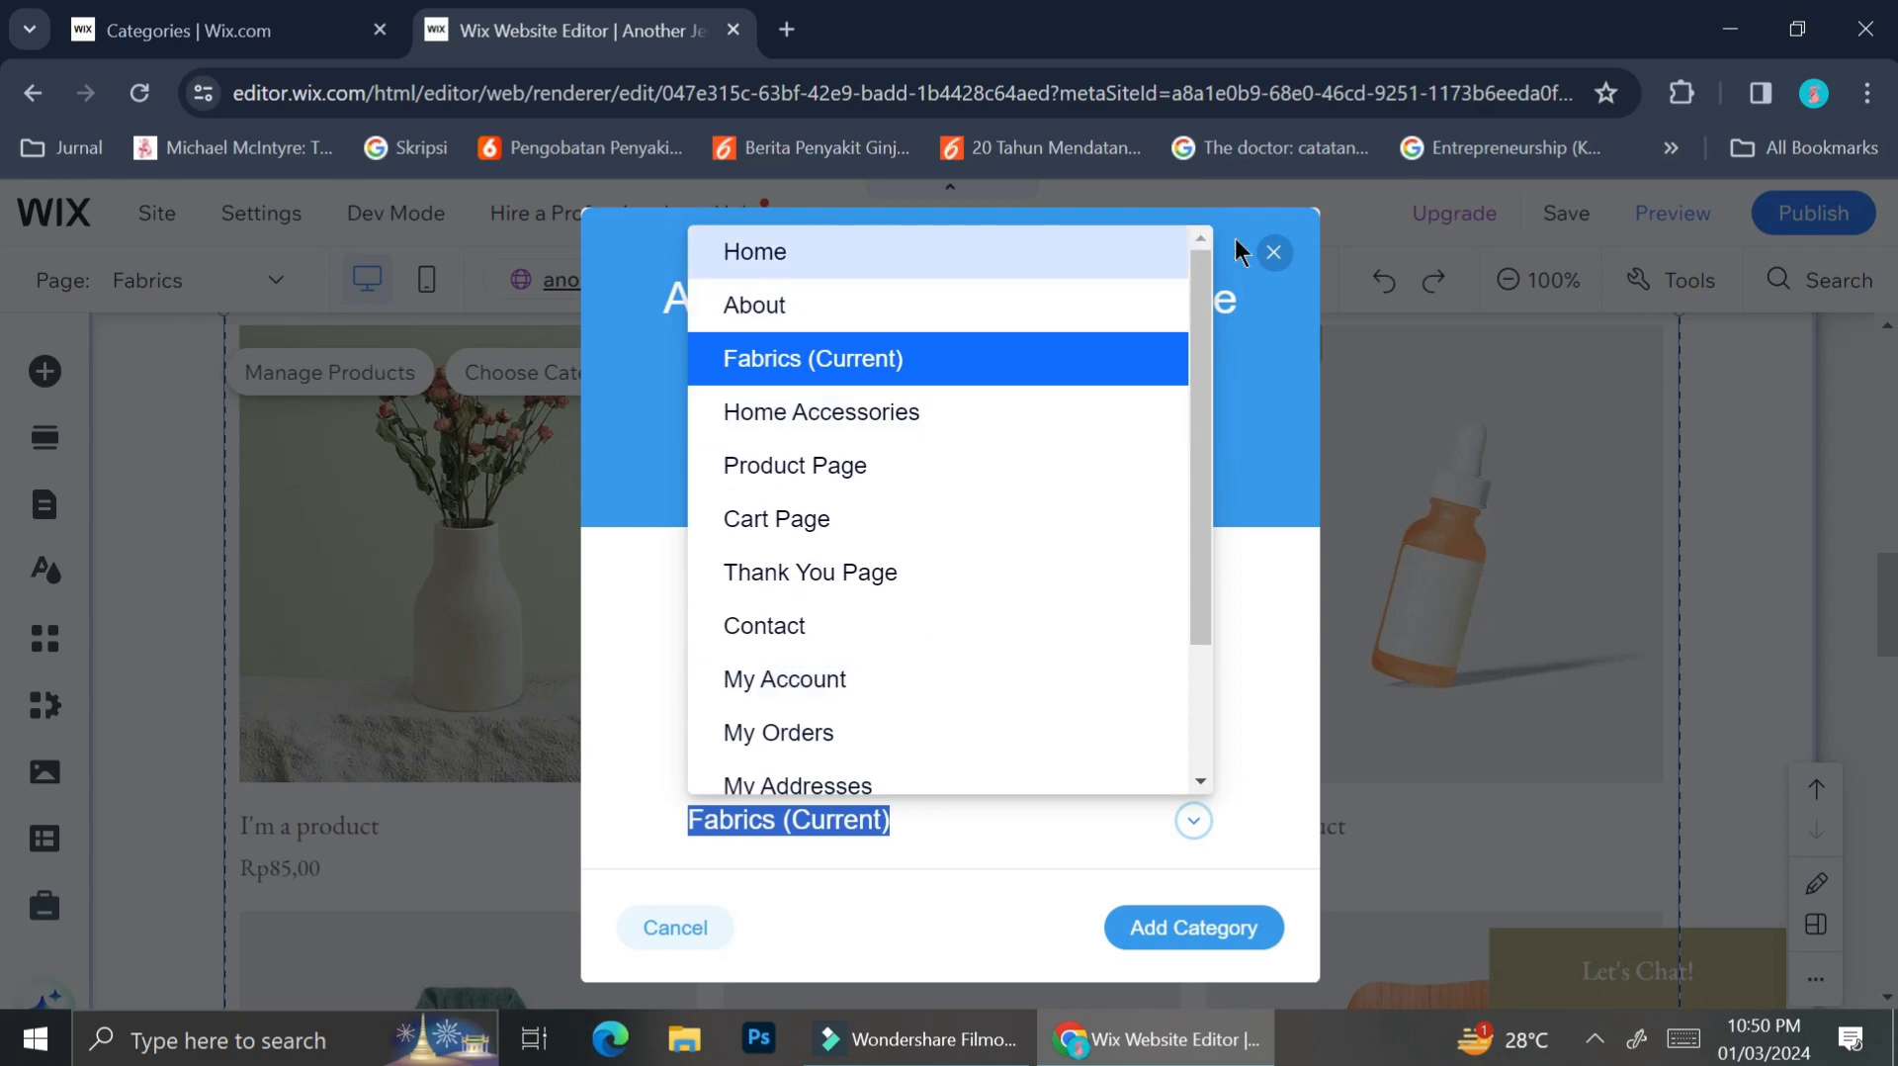
left_click(1225, 344)
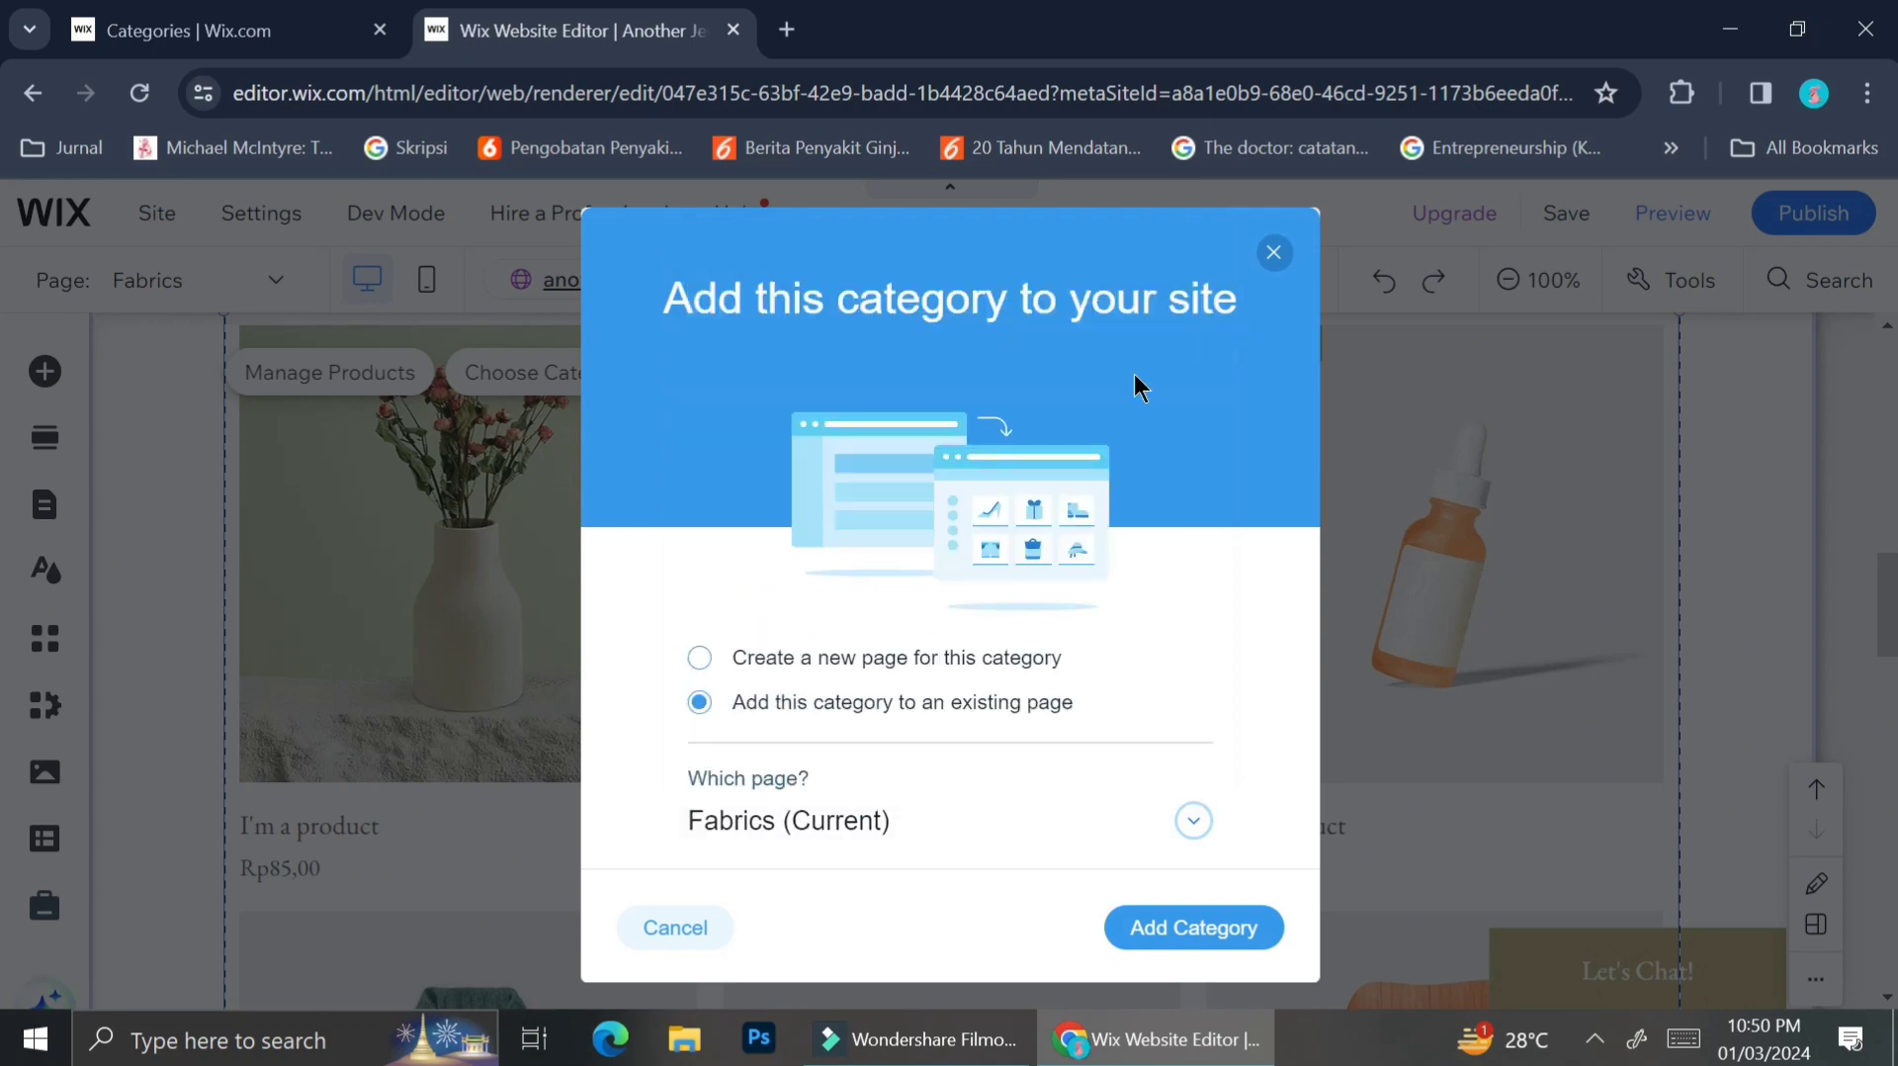
Create a new page named Summer Collection for the category.
left_click(701, 657)
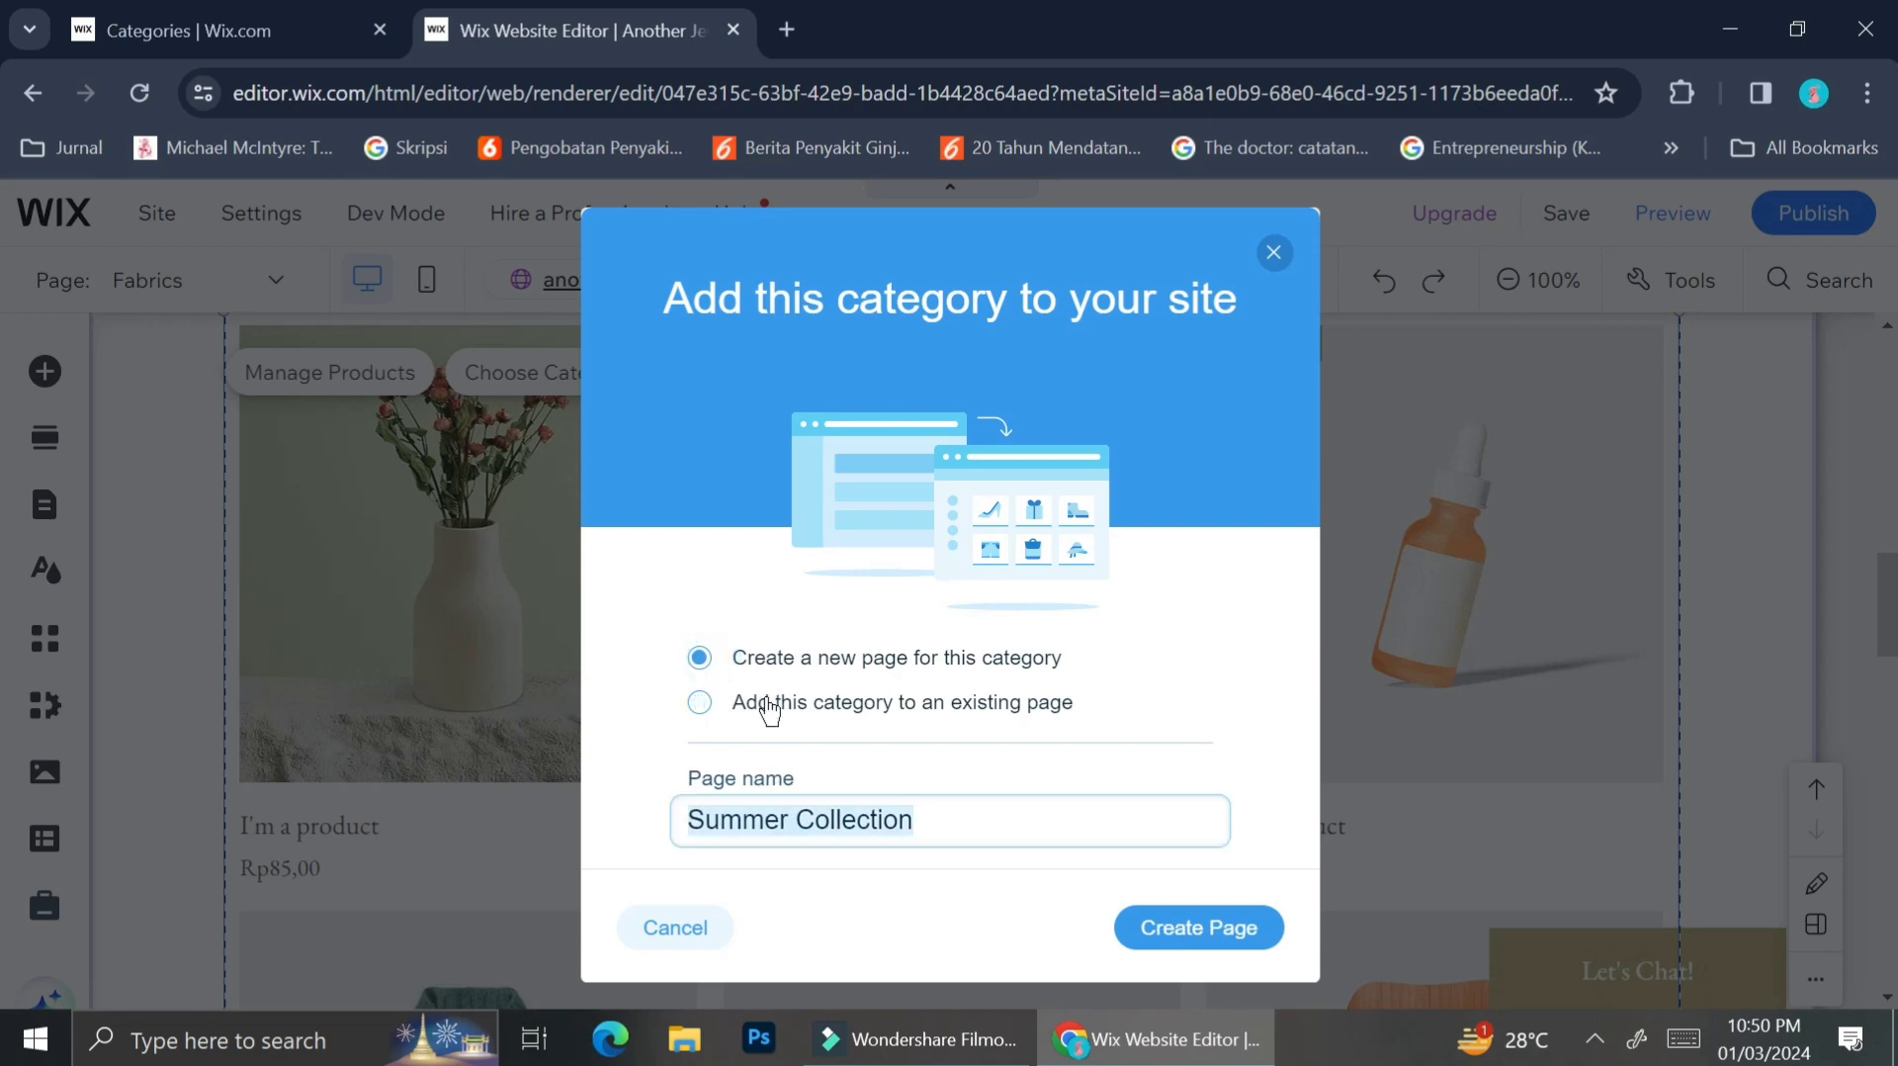
left_click(1157, 924)
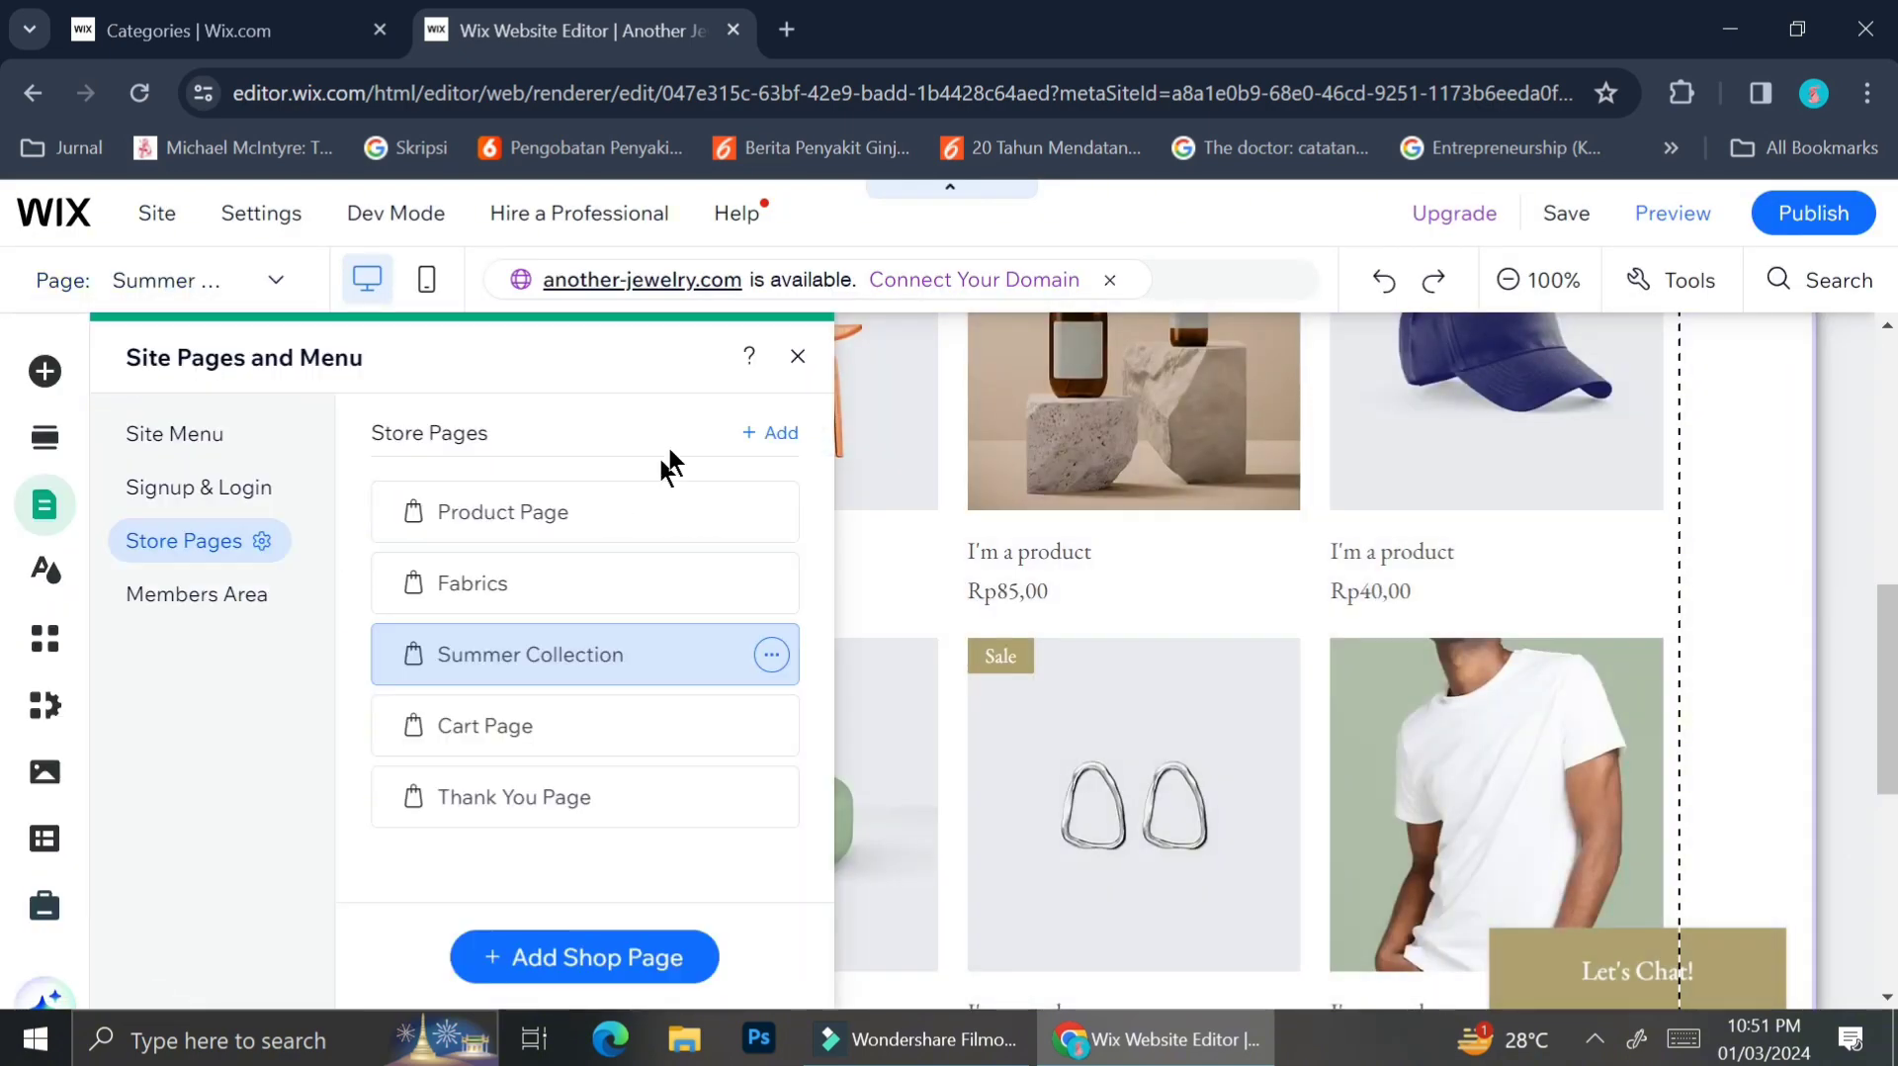
Check the actions available for the Summer Collection page and delete the Shop page from the store pages.
left_click(772, 656)
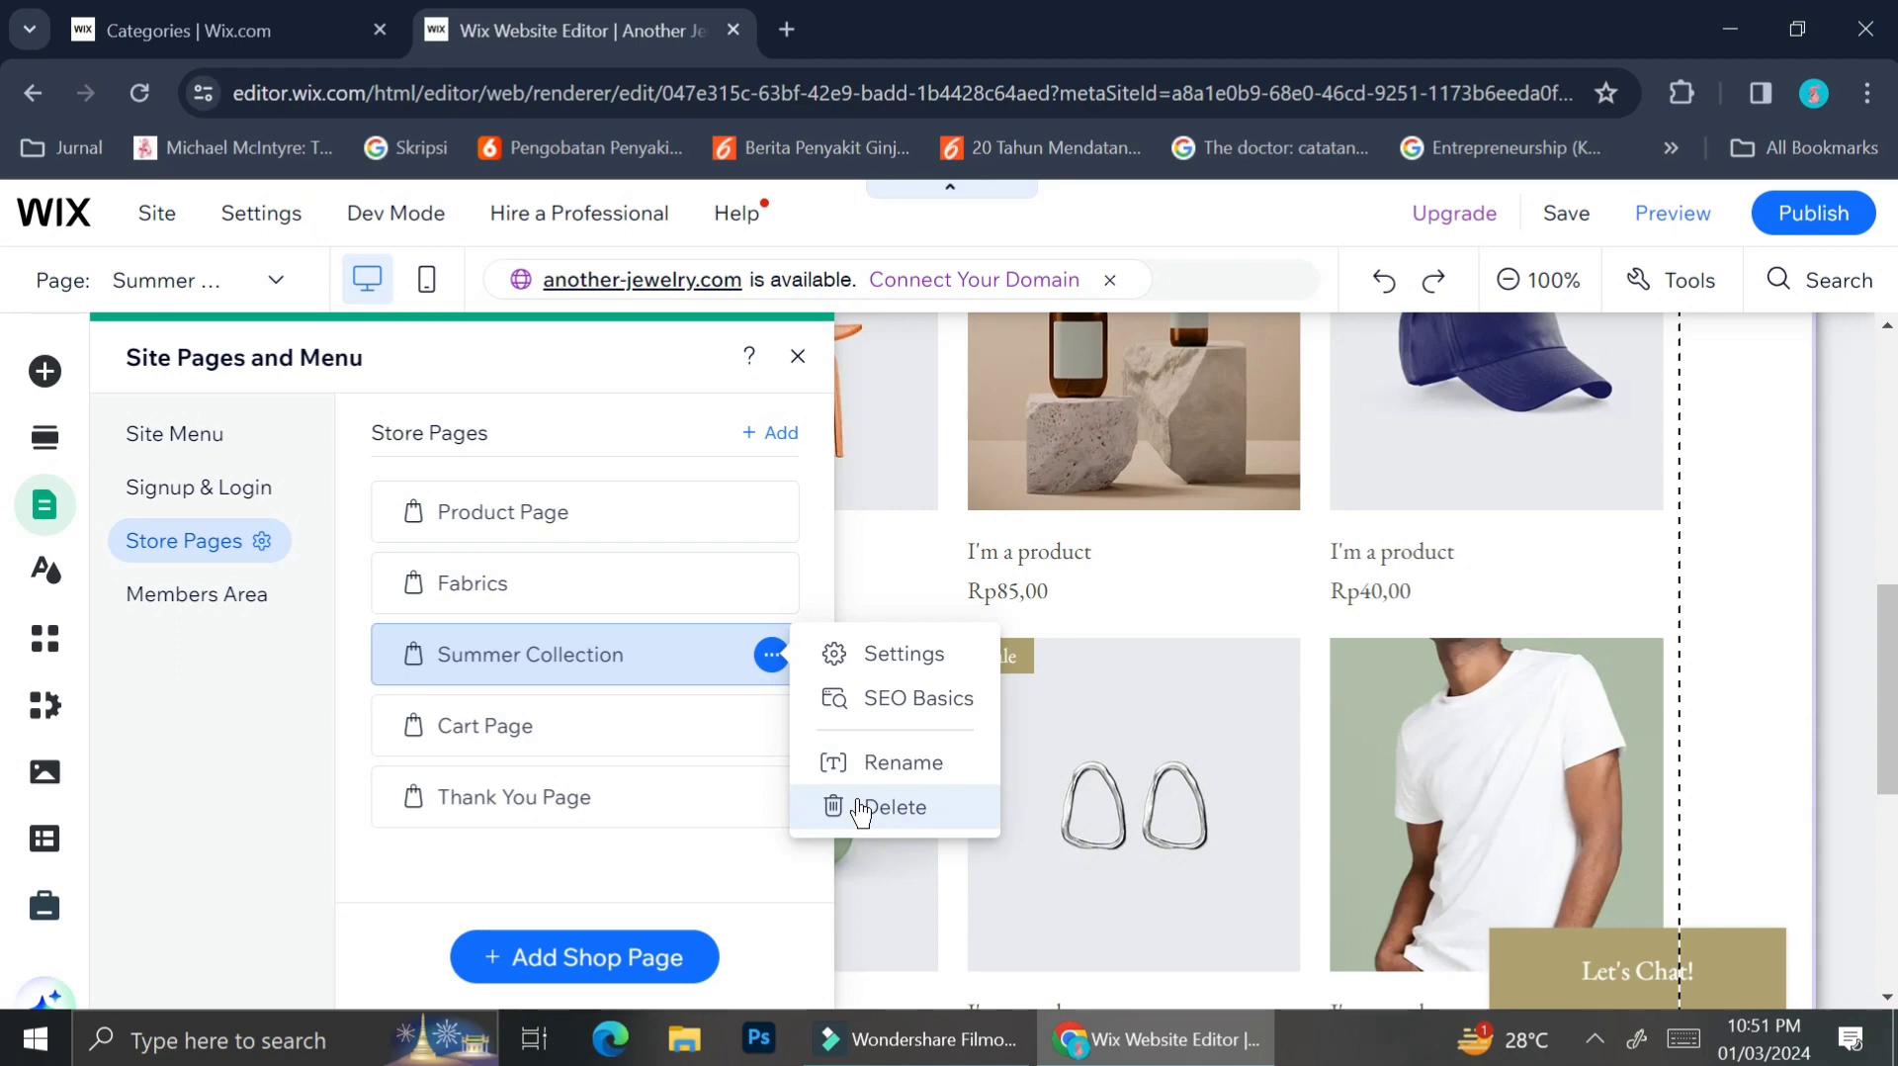
left_click(579, 868)
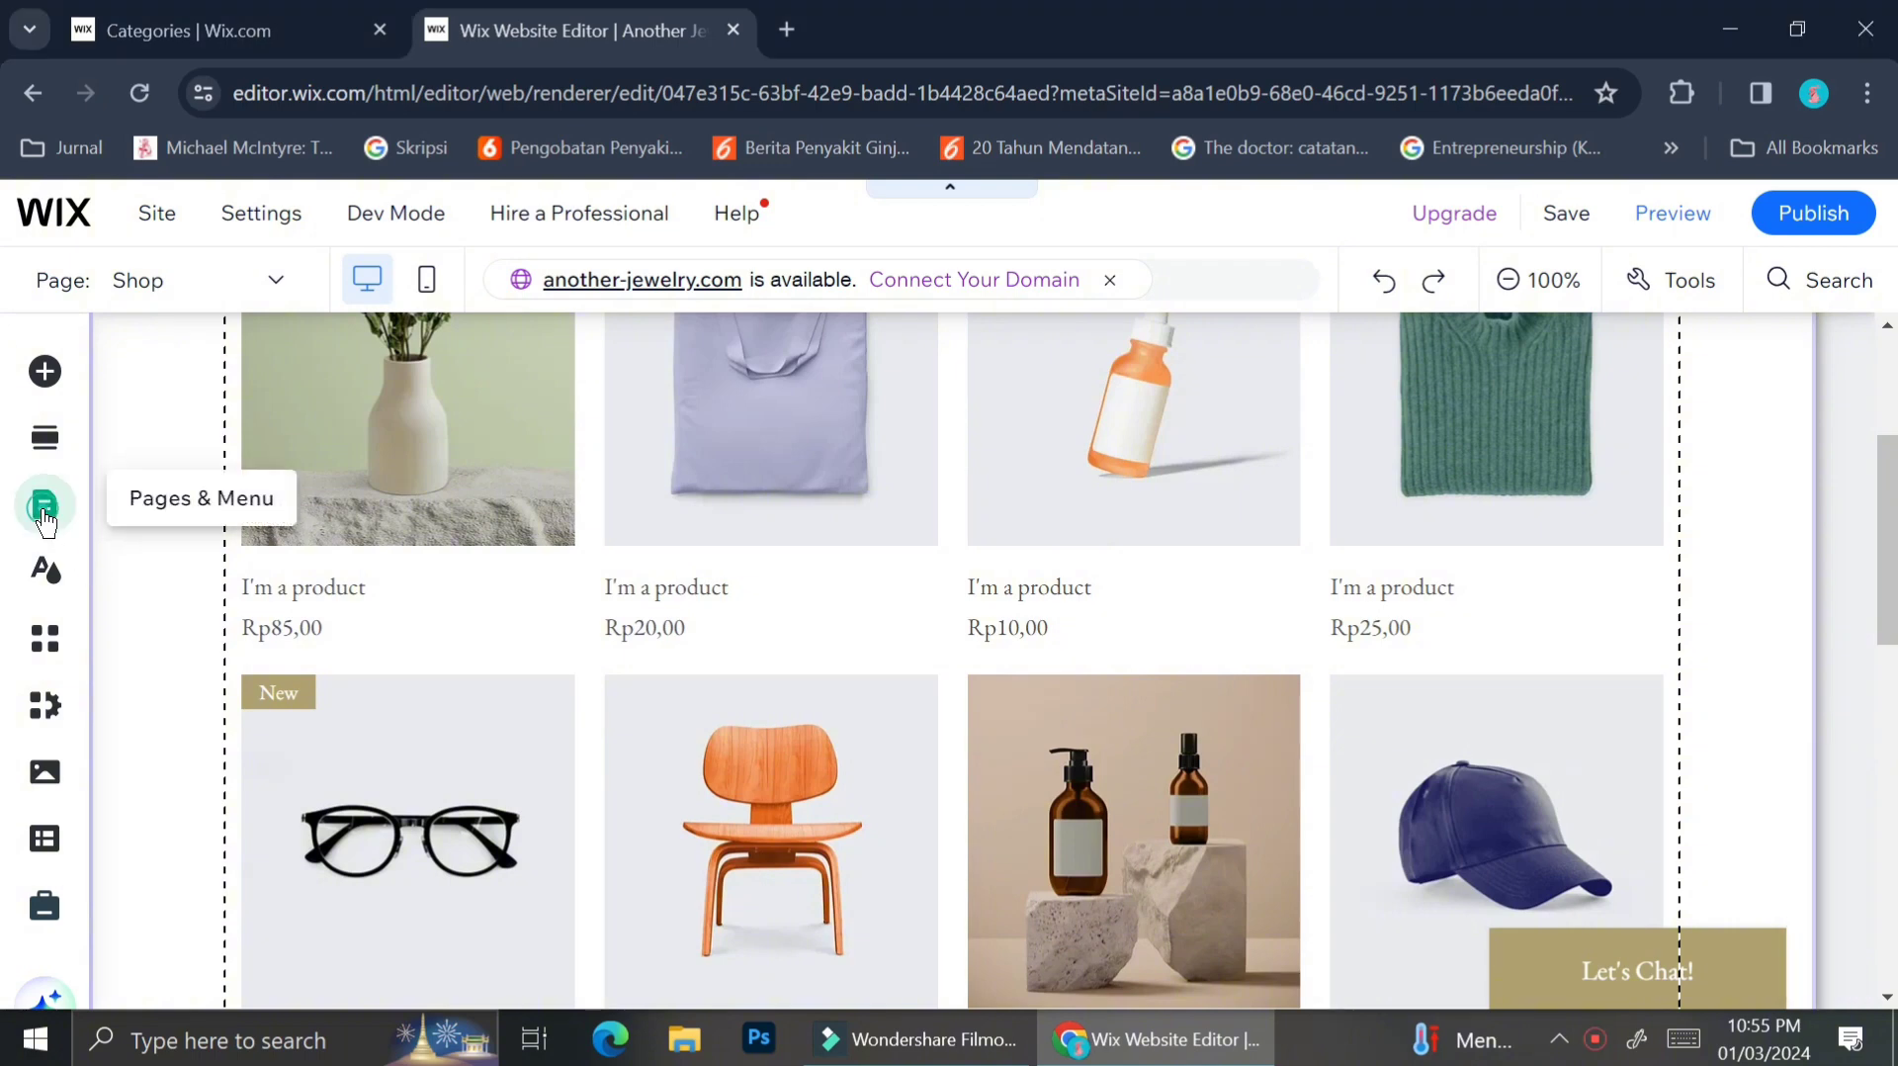
left_click(44, 521)
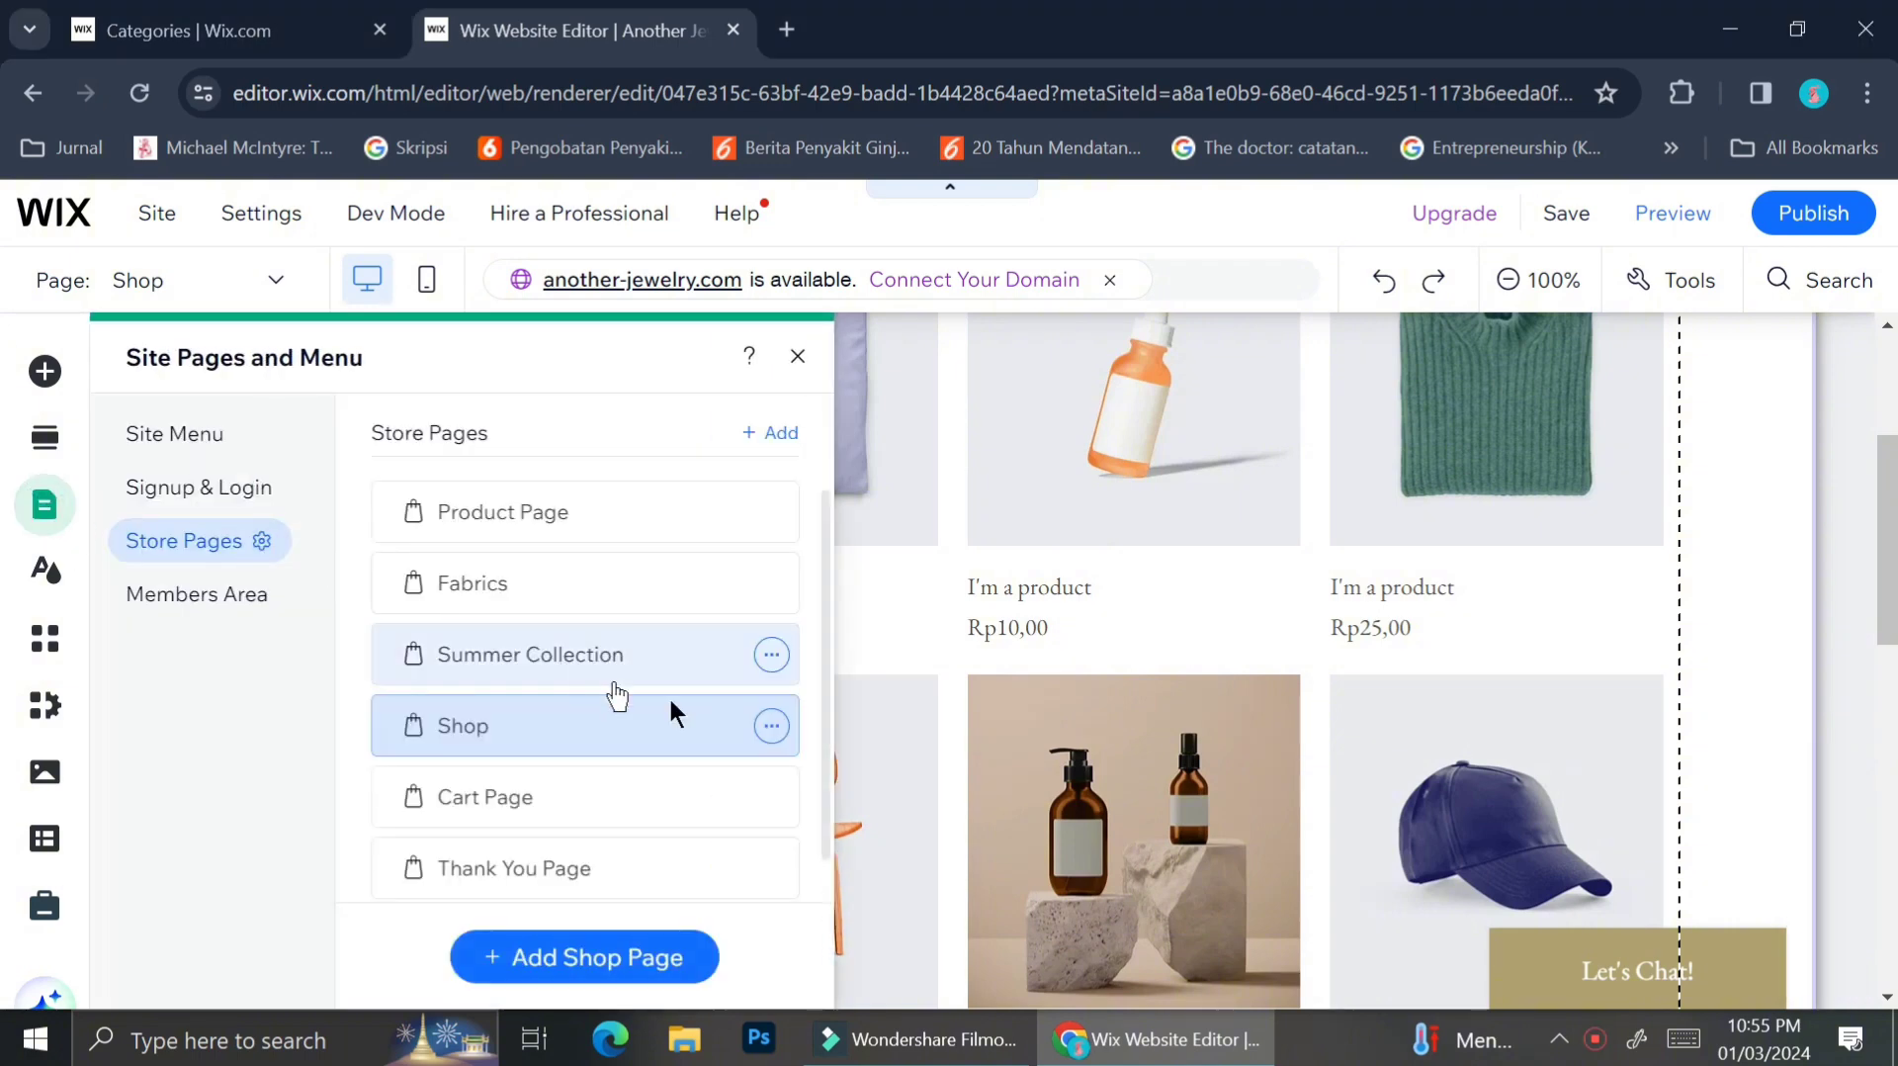
left_click(772, 725)
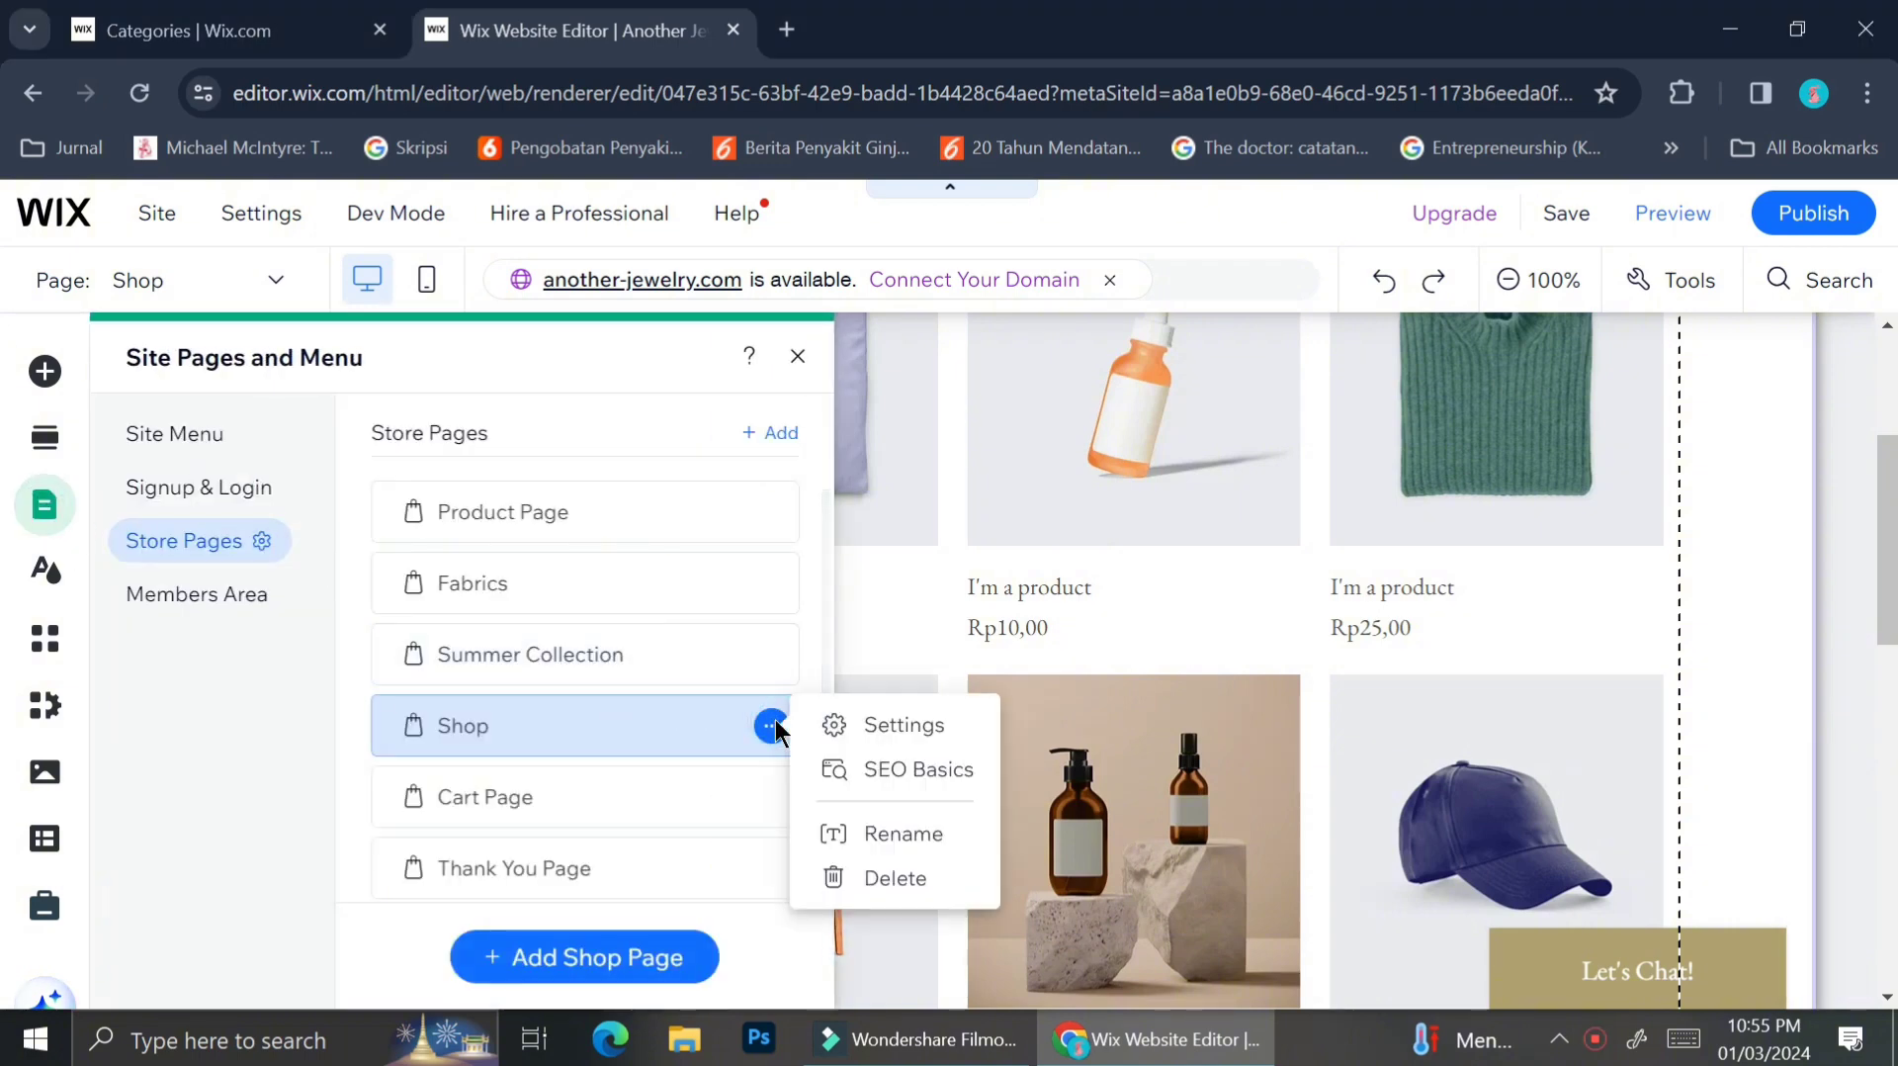
left_click(852, 876)
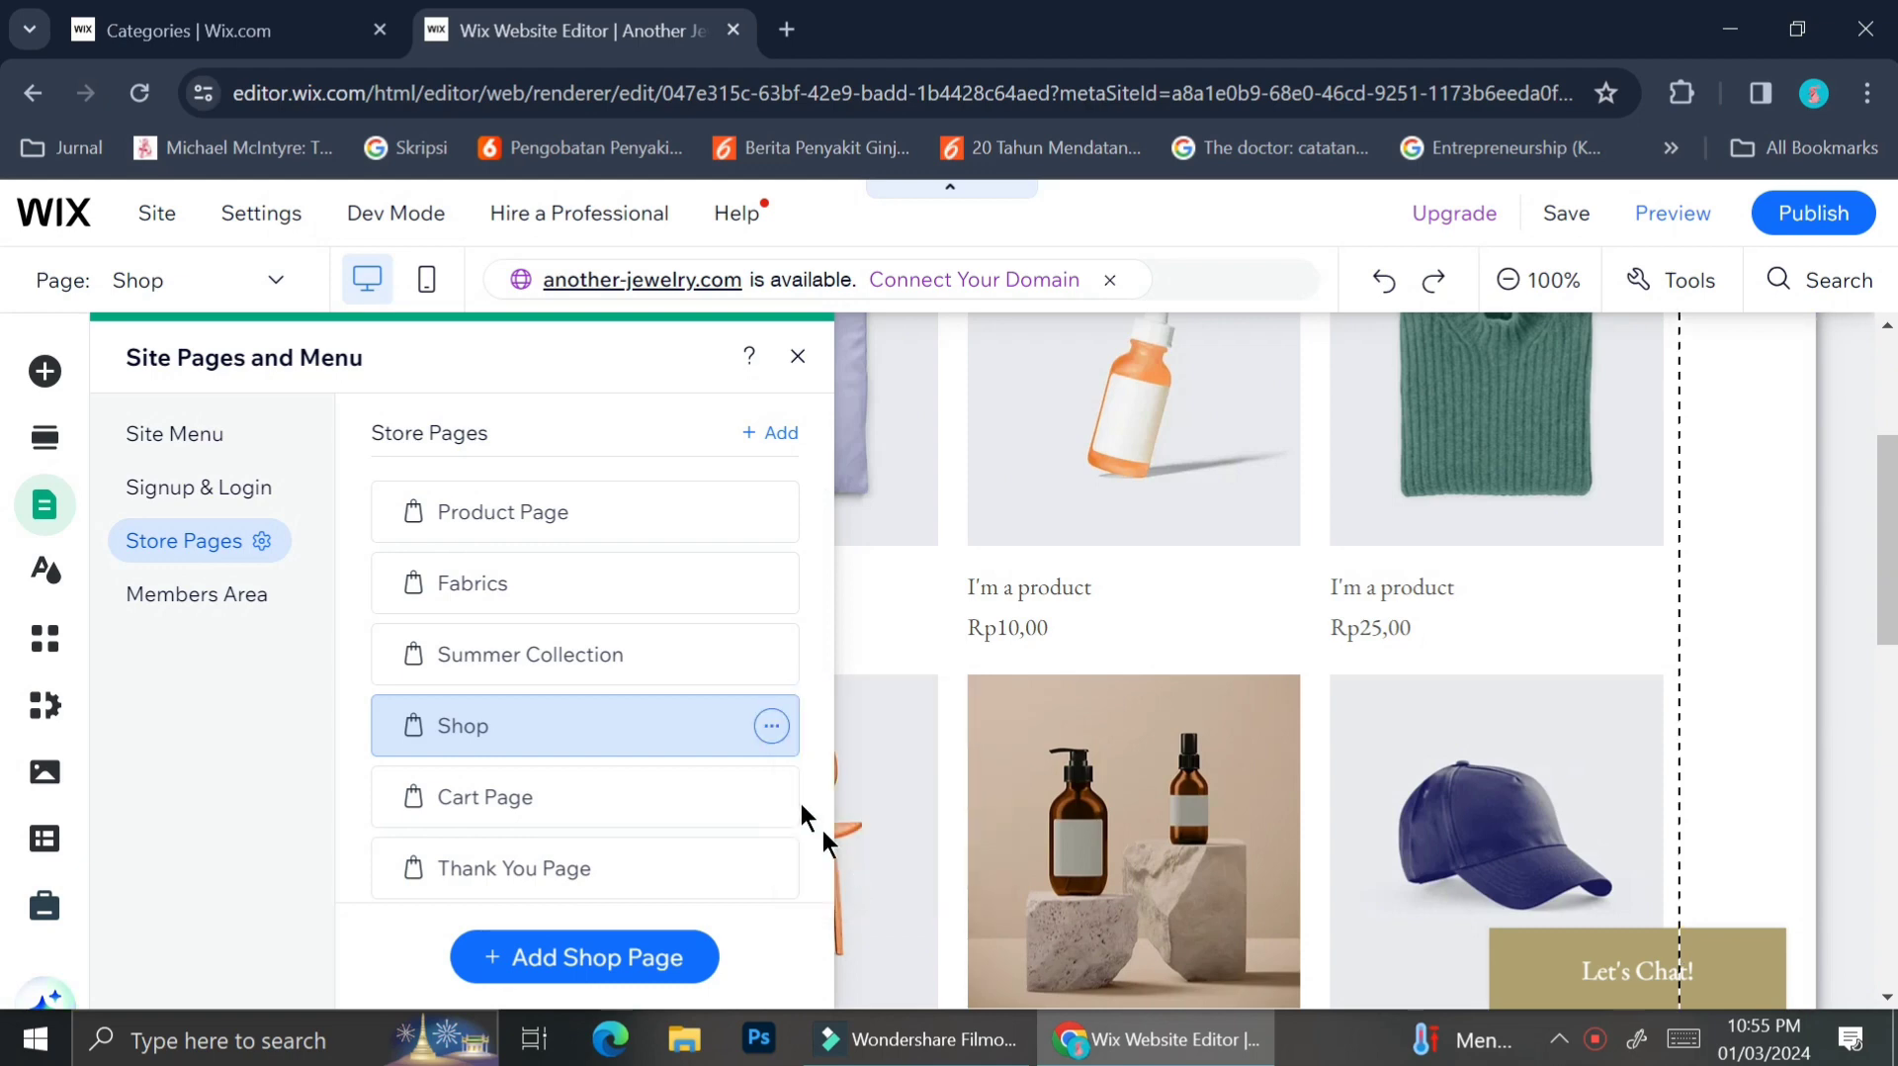
left_click(1277, 726)
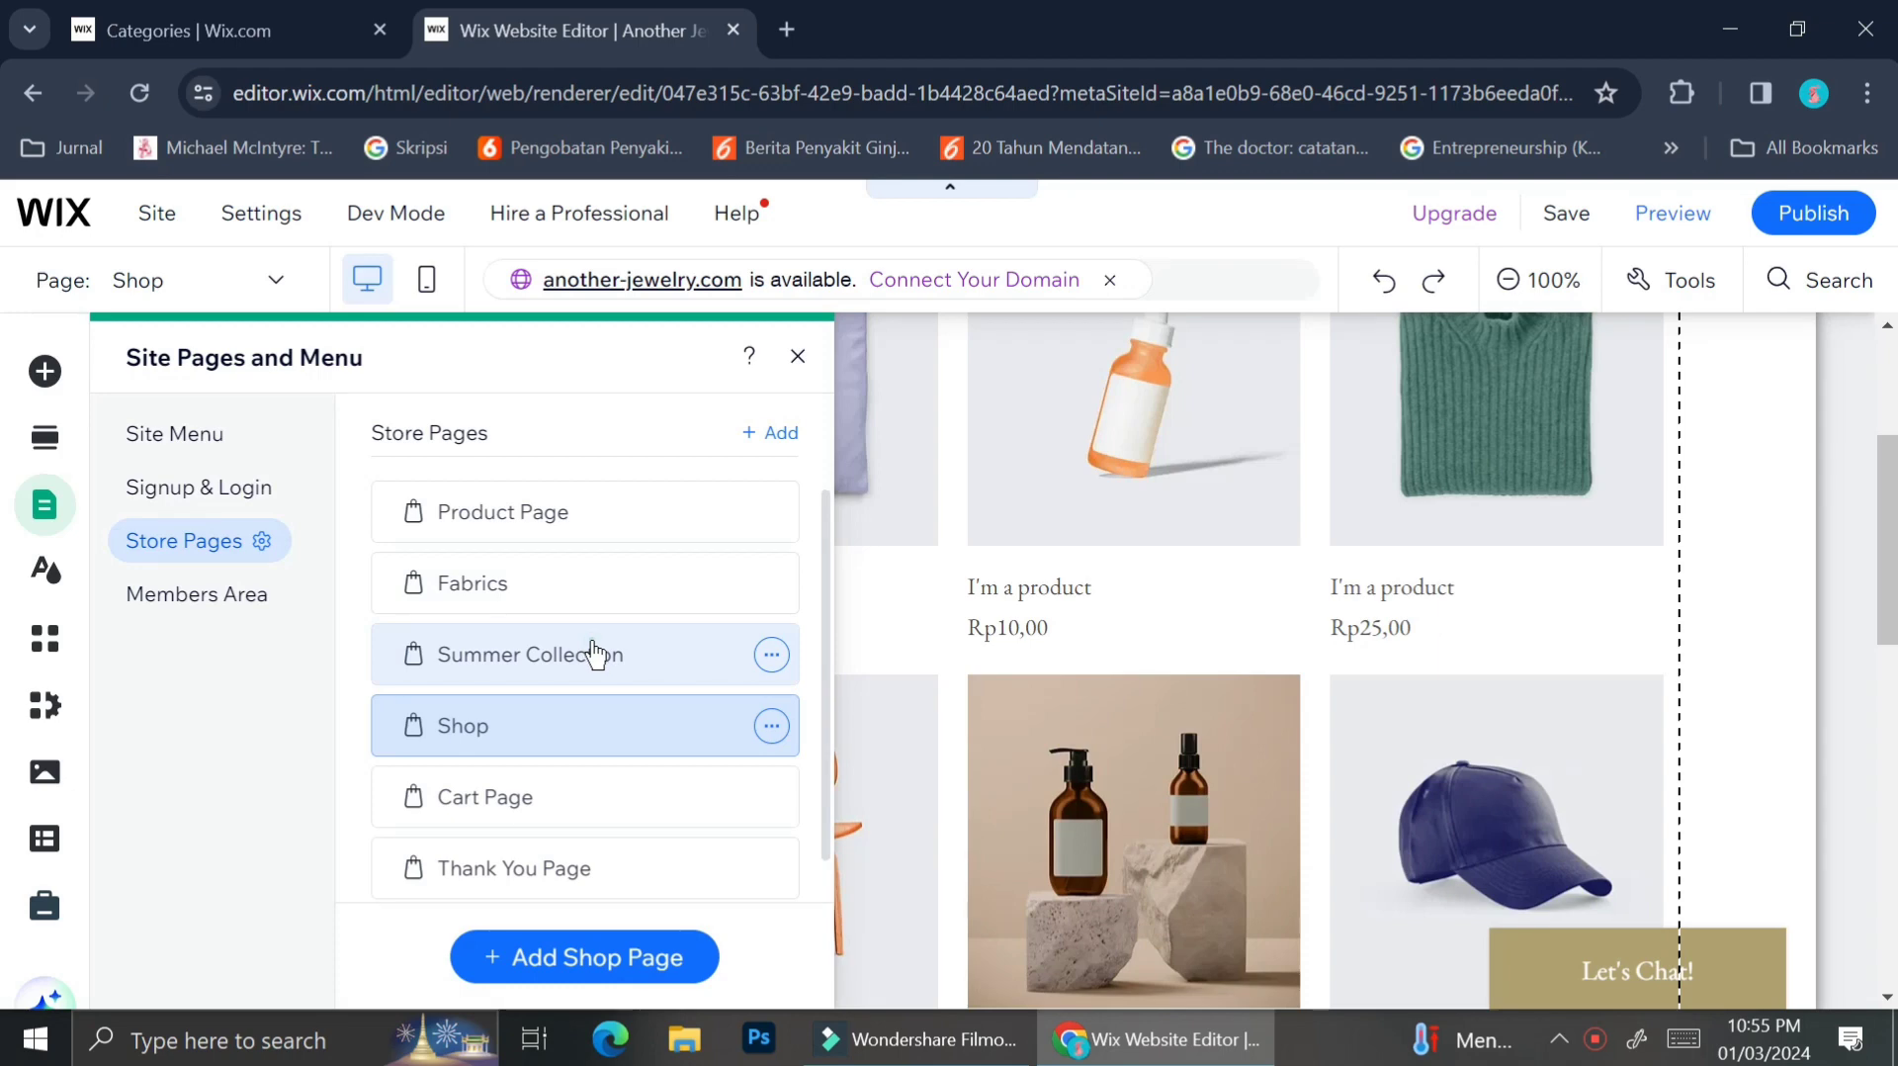
Try Summer Collection as a subpage of Fabrics in the site menu, and place it at the main level between Home Accessories and Contact.
left_click(593, 641)
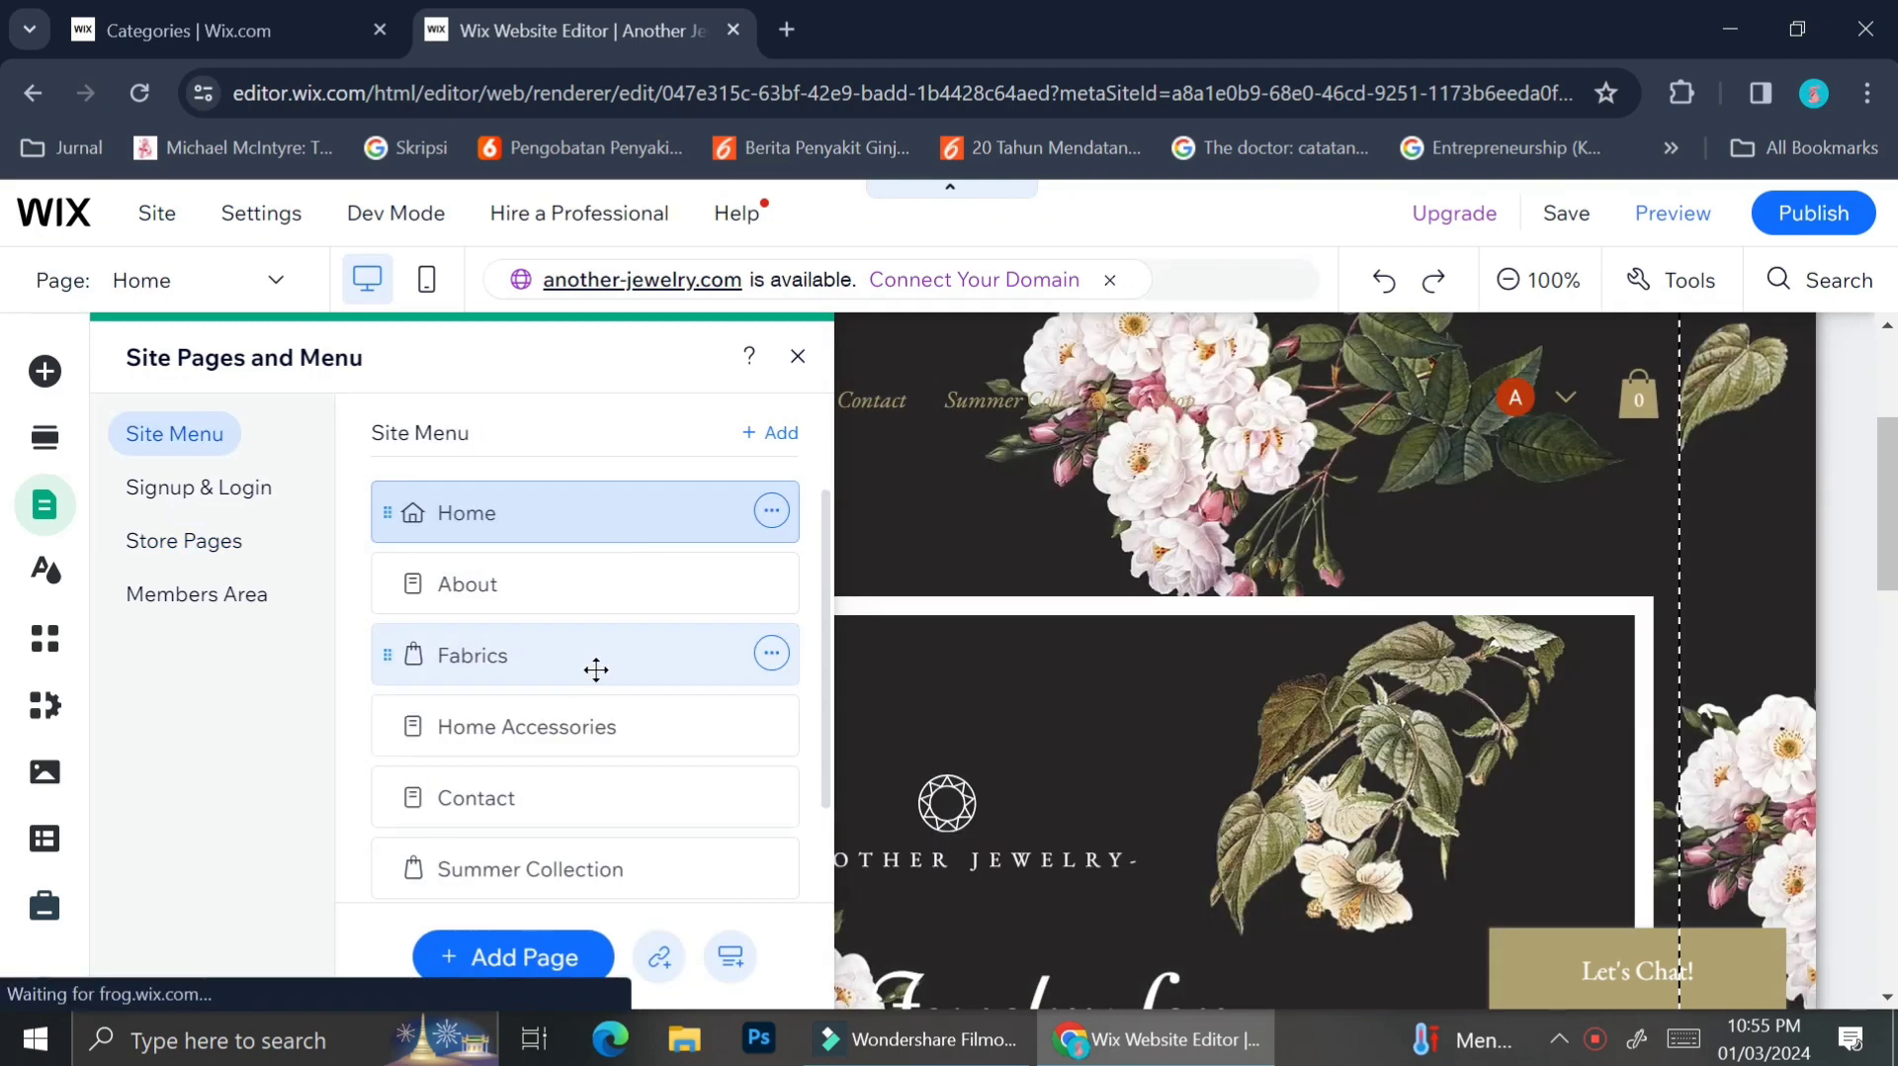
scroll(596, 669, "down", 1)
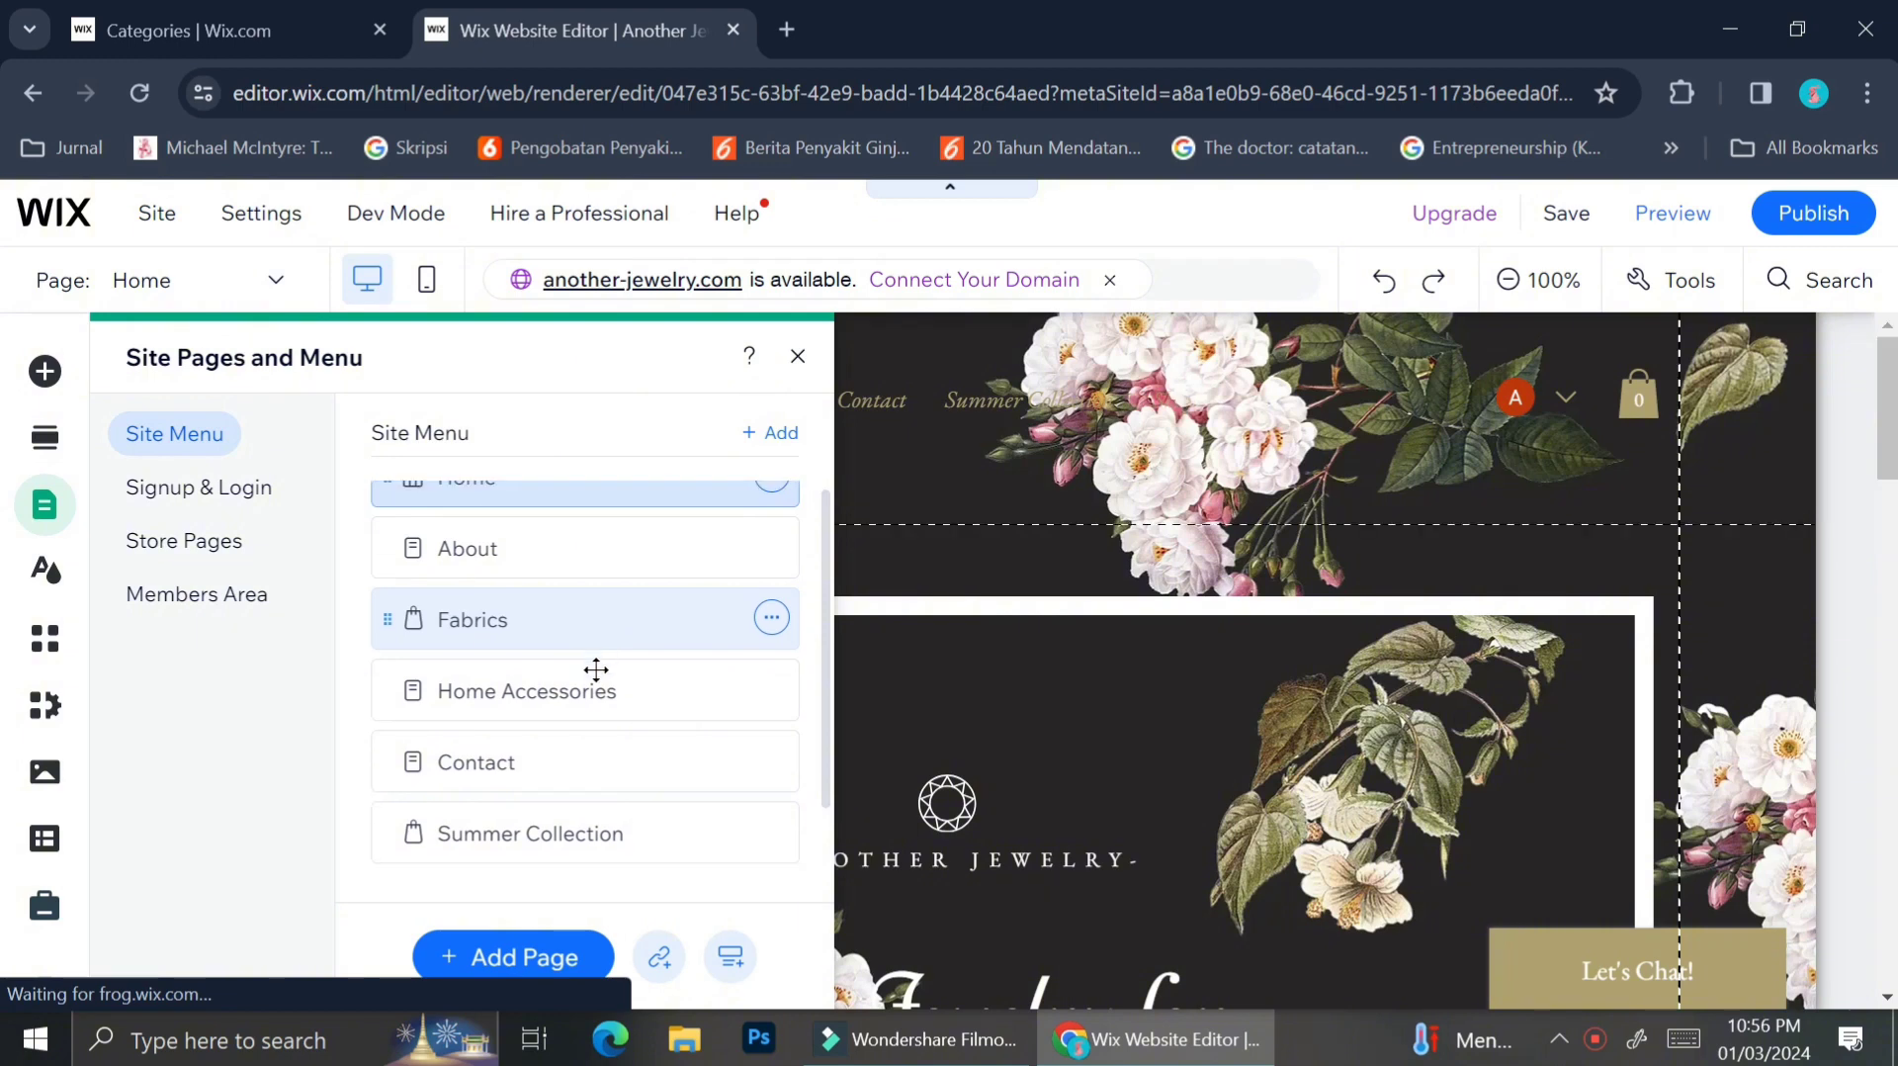
scroll(596, 669, "up", 1)
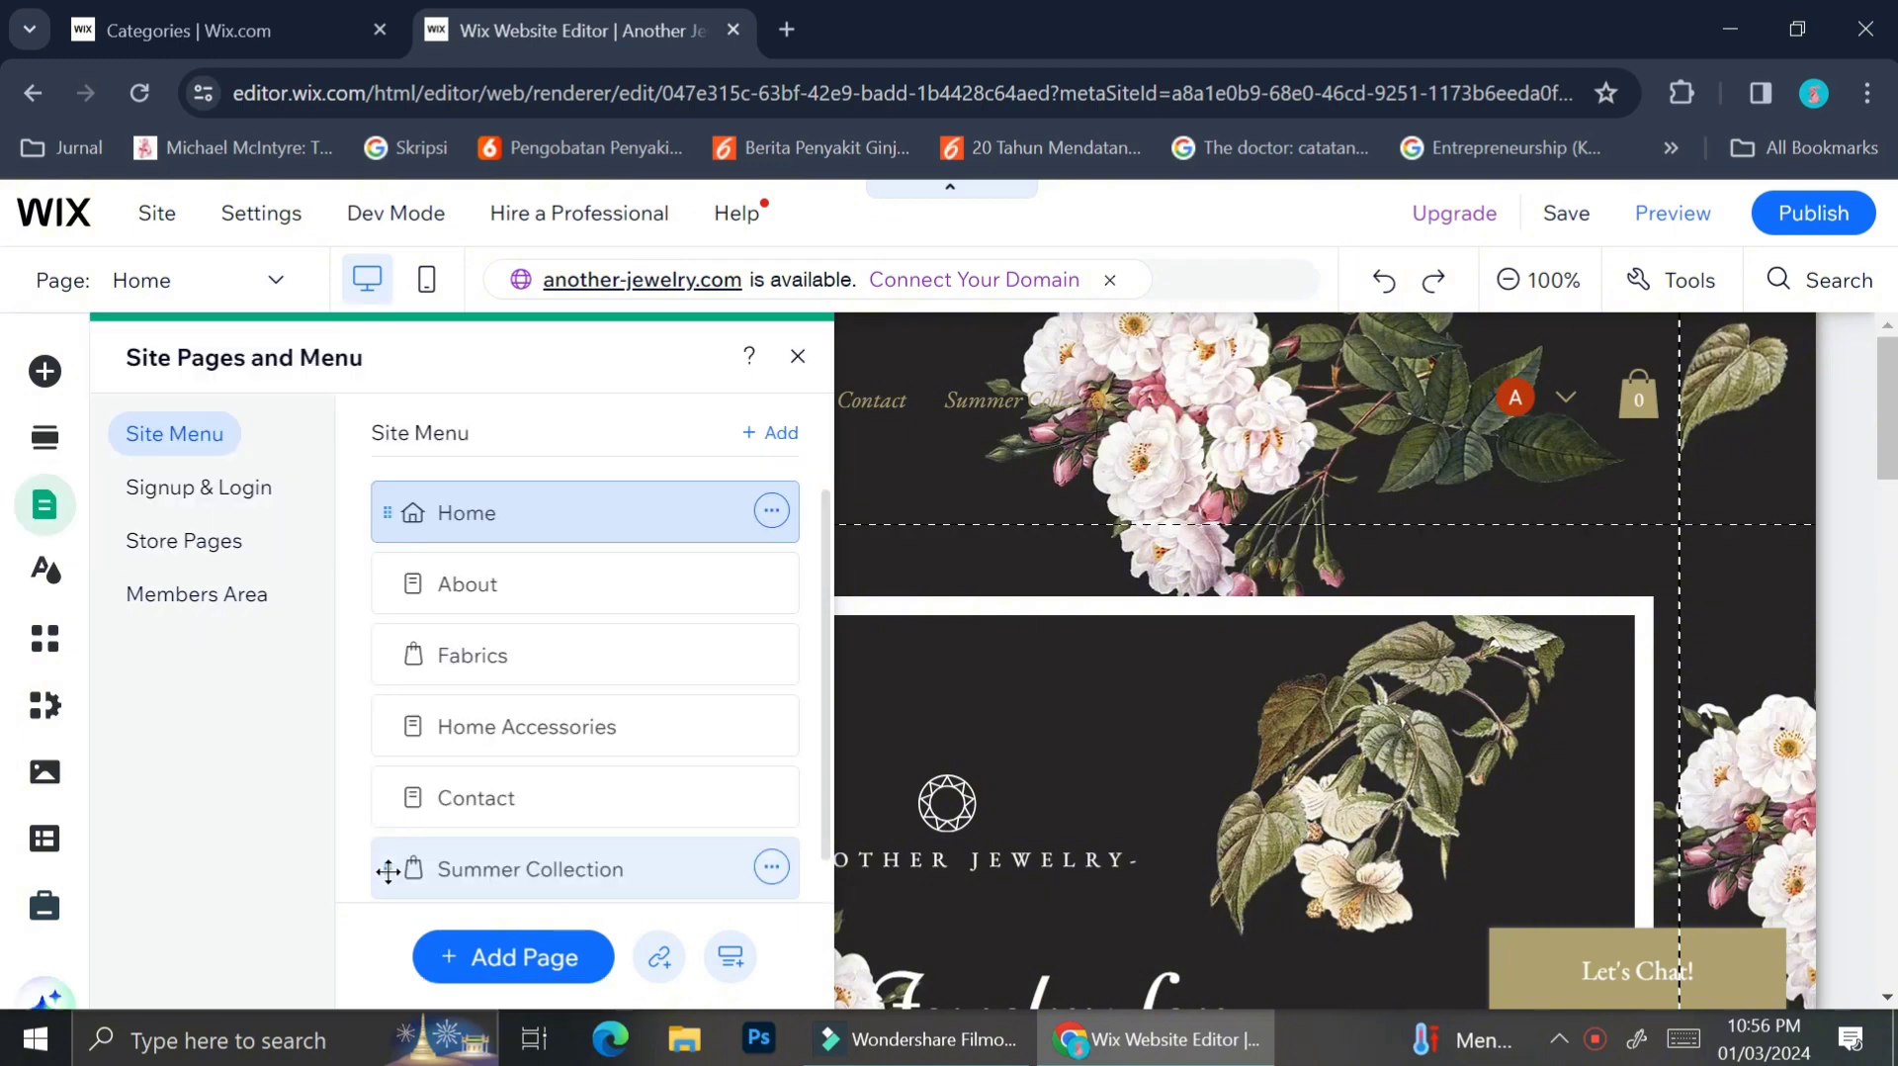
left_click_drag(386, 865, 485, 693)
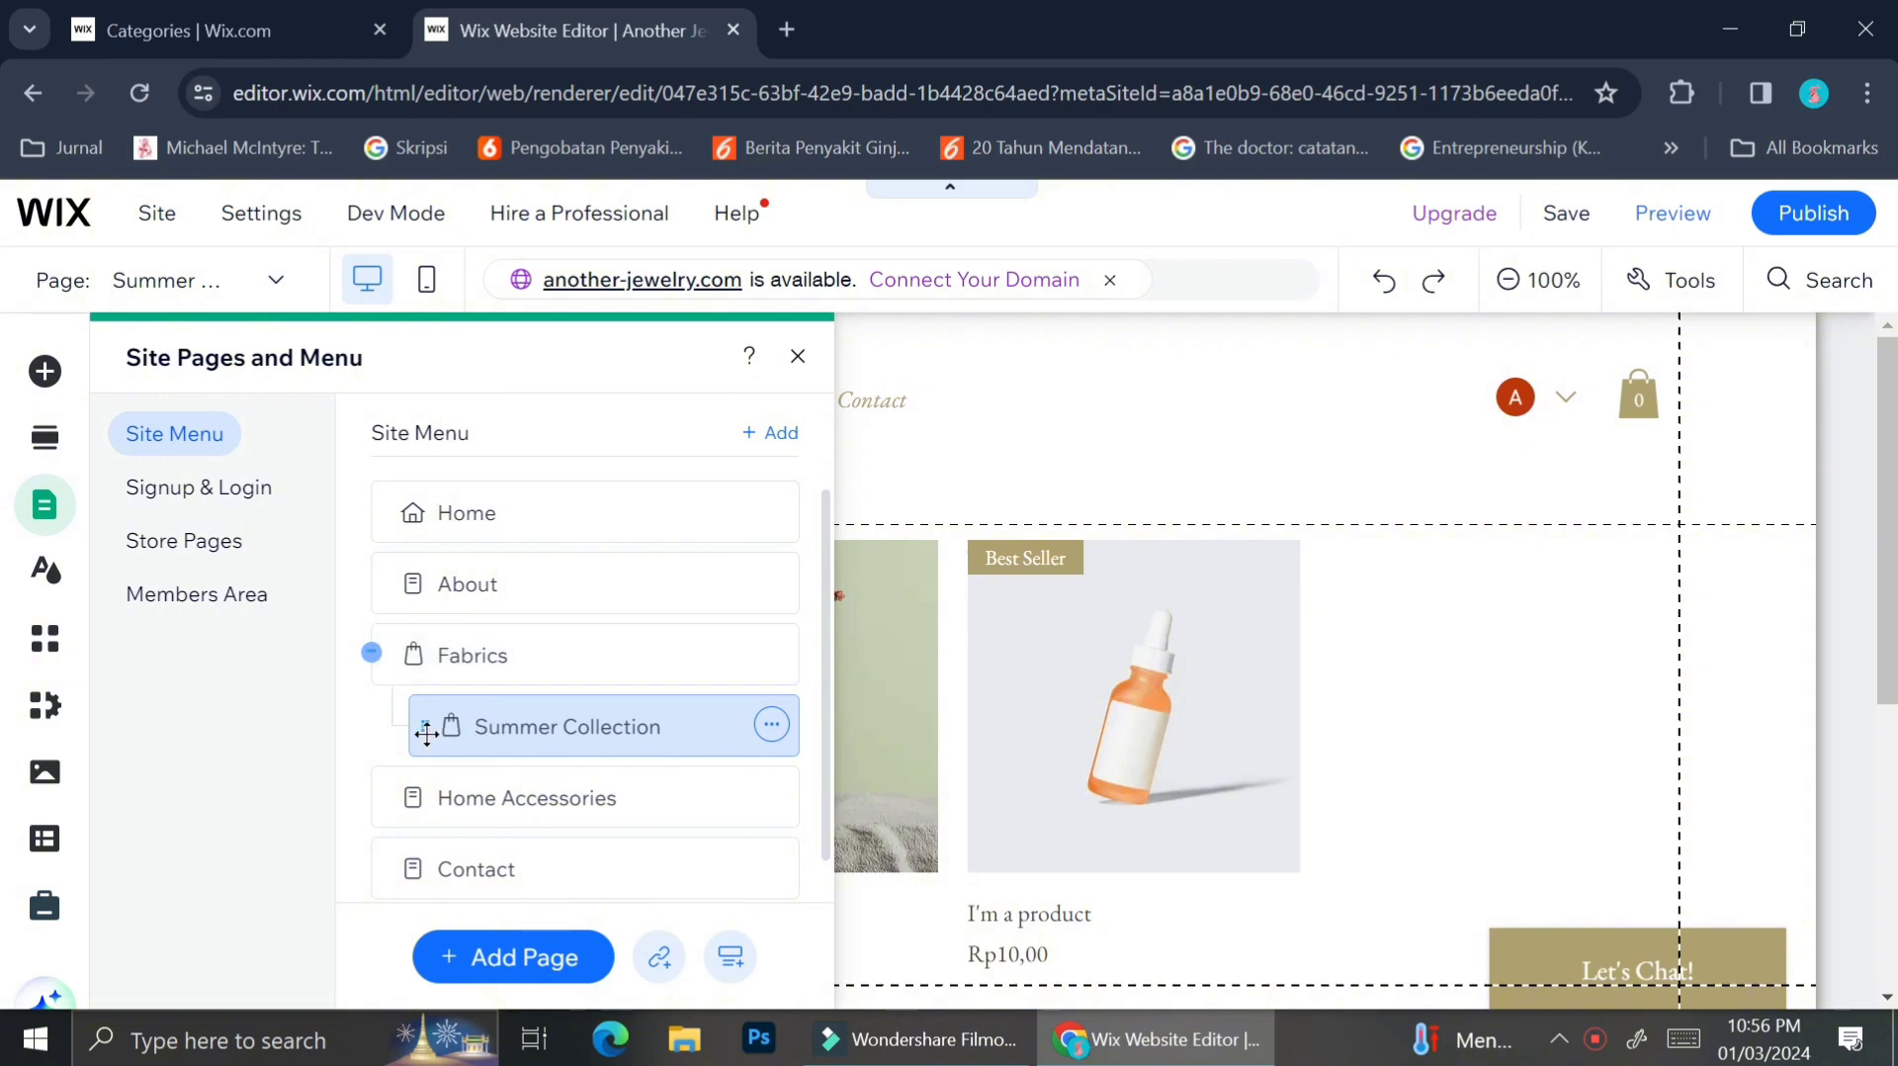
left_click_drag(426, 733, 462, 767)
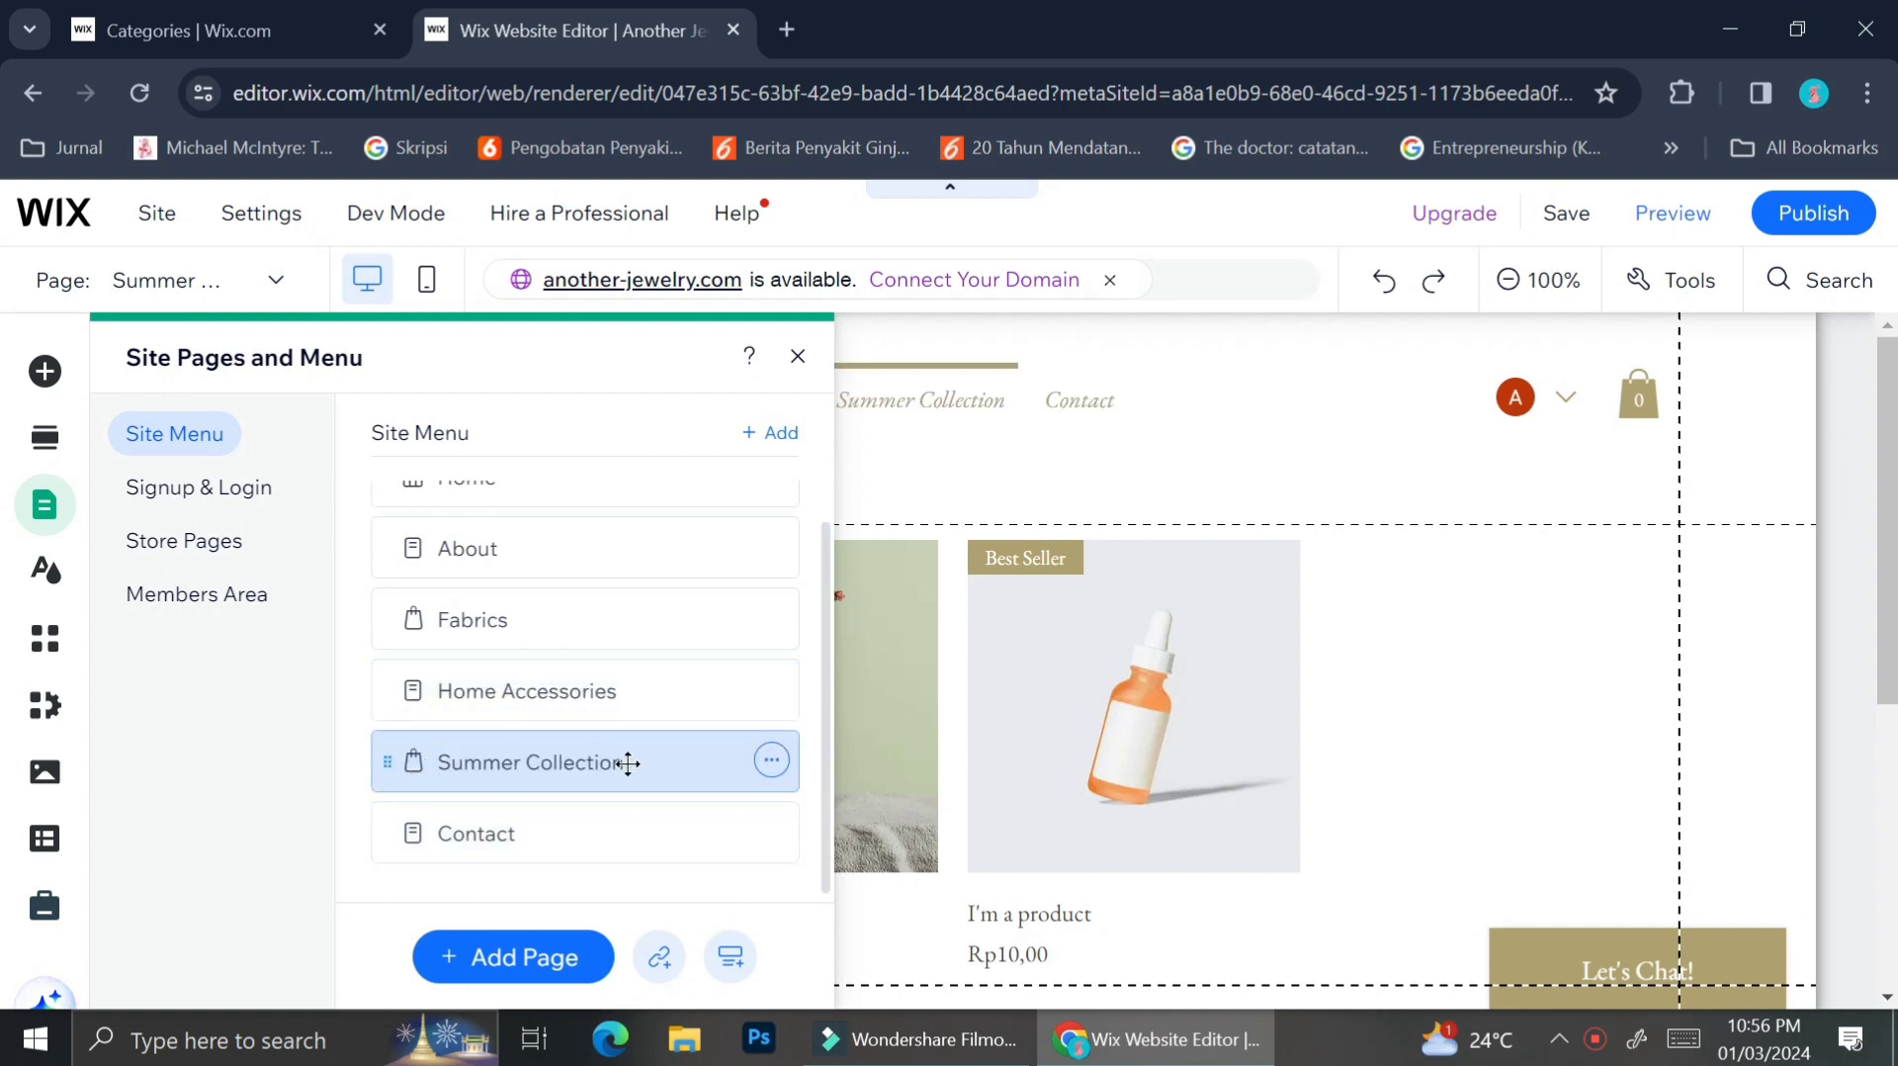
Review the Summer Collection page's settings for page info, caching, layout, permissions, SEO and social sharing, and close them.
left_click(769, 765)
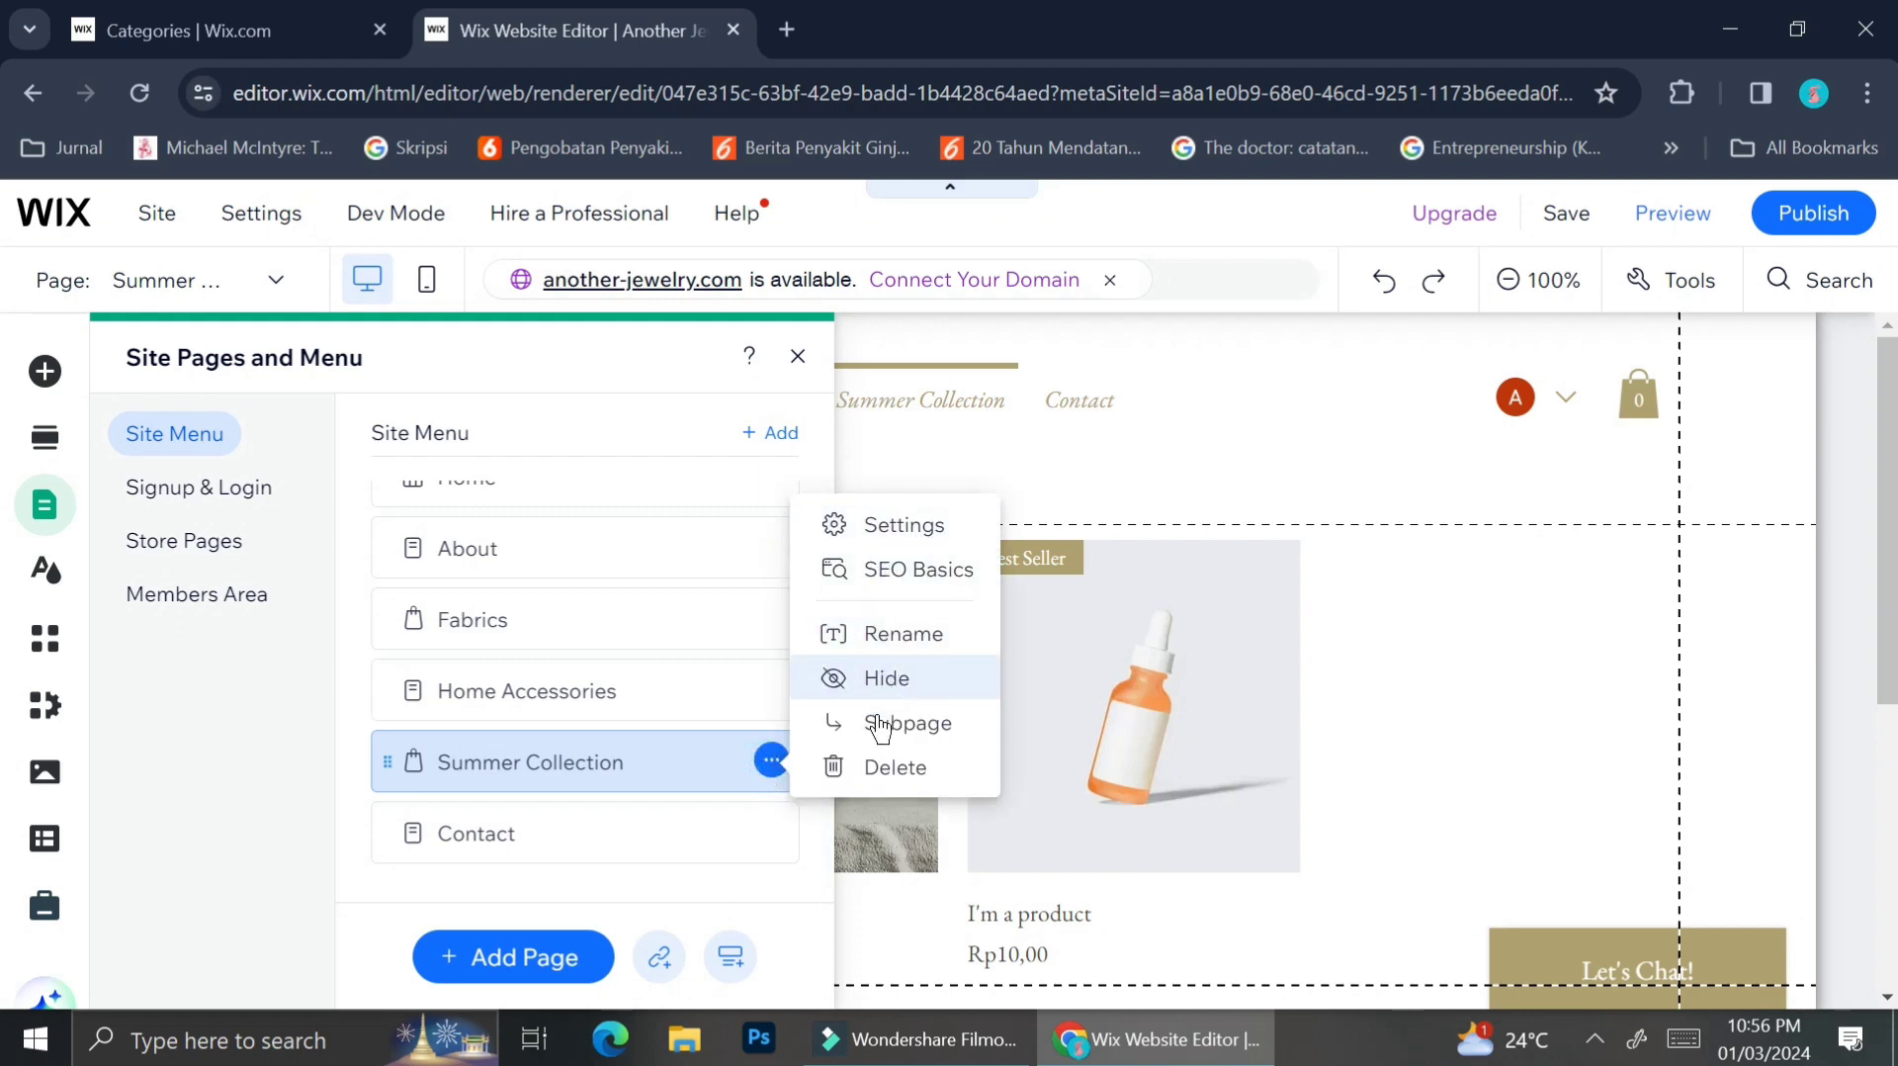
left_click(892, 526)
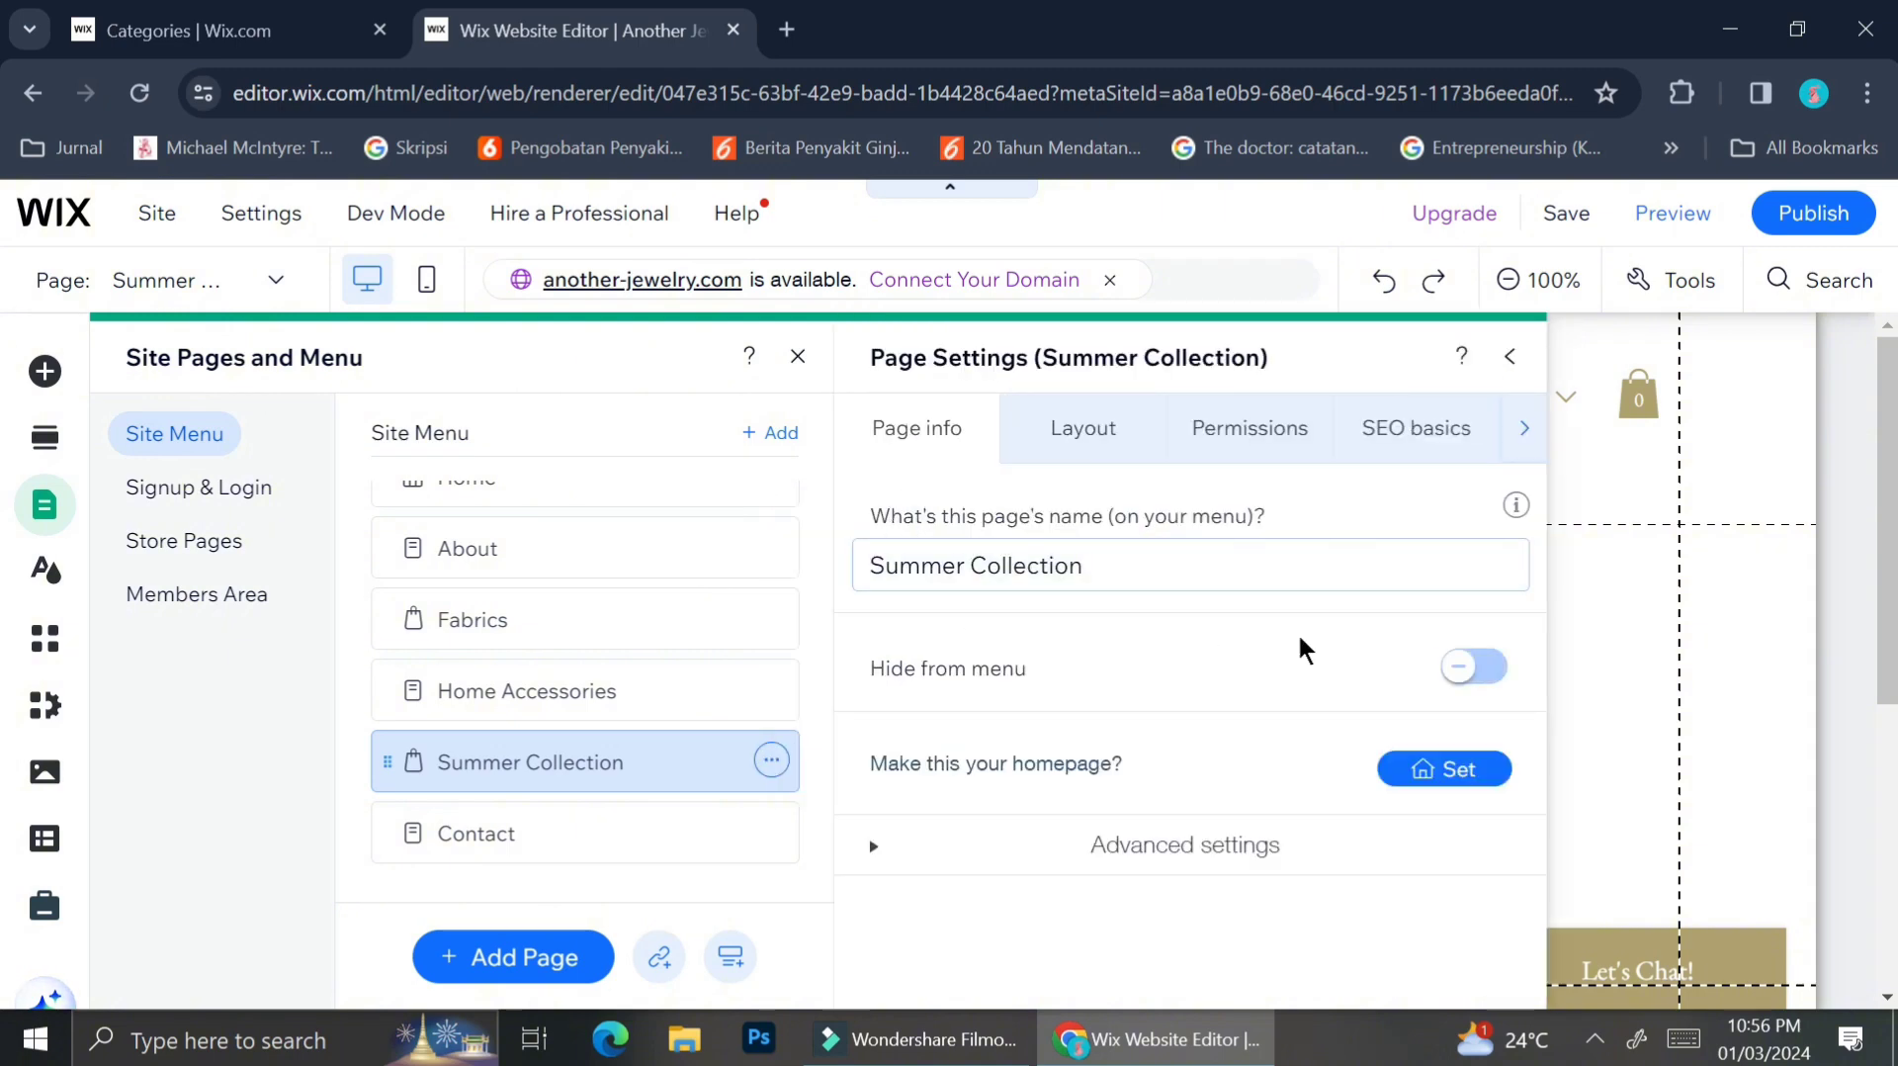
left_click(889, 868)
scroll(1048, 830, "down", 1)
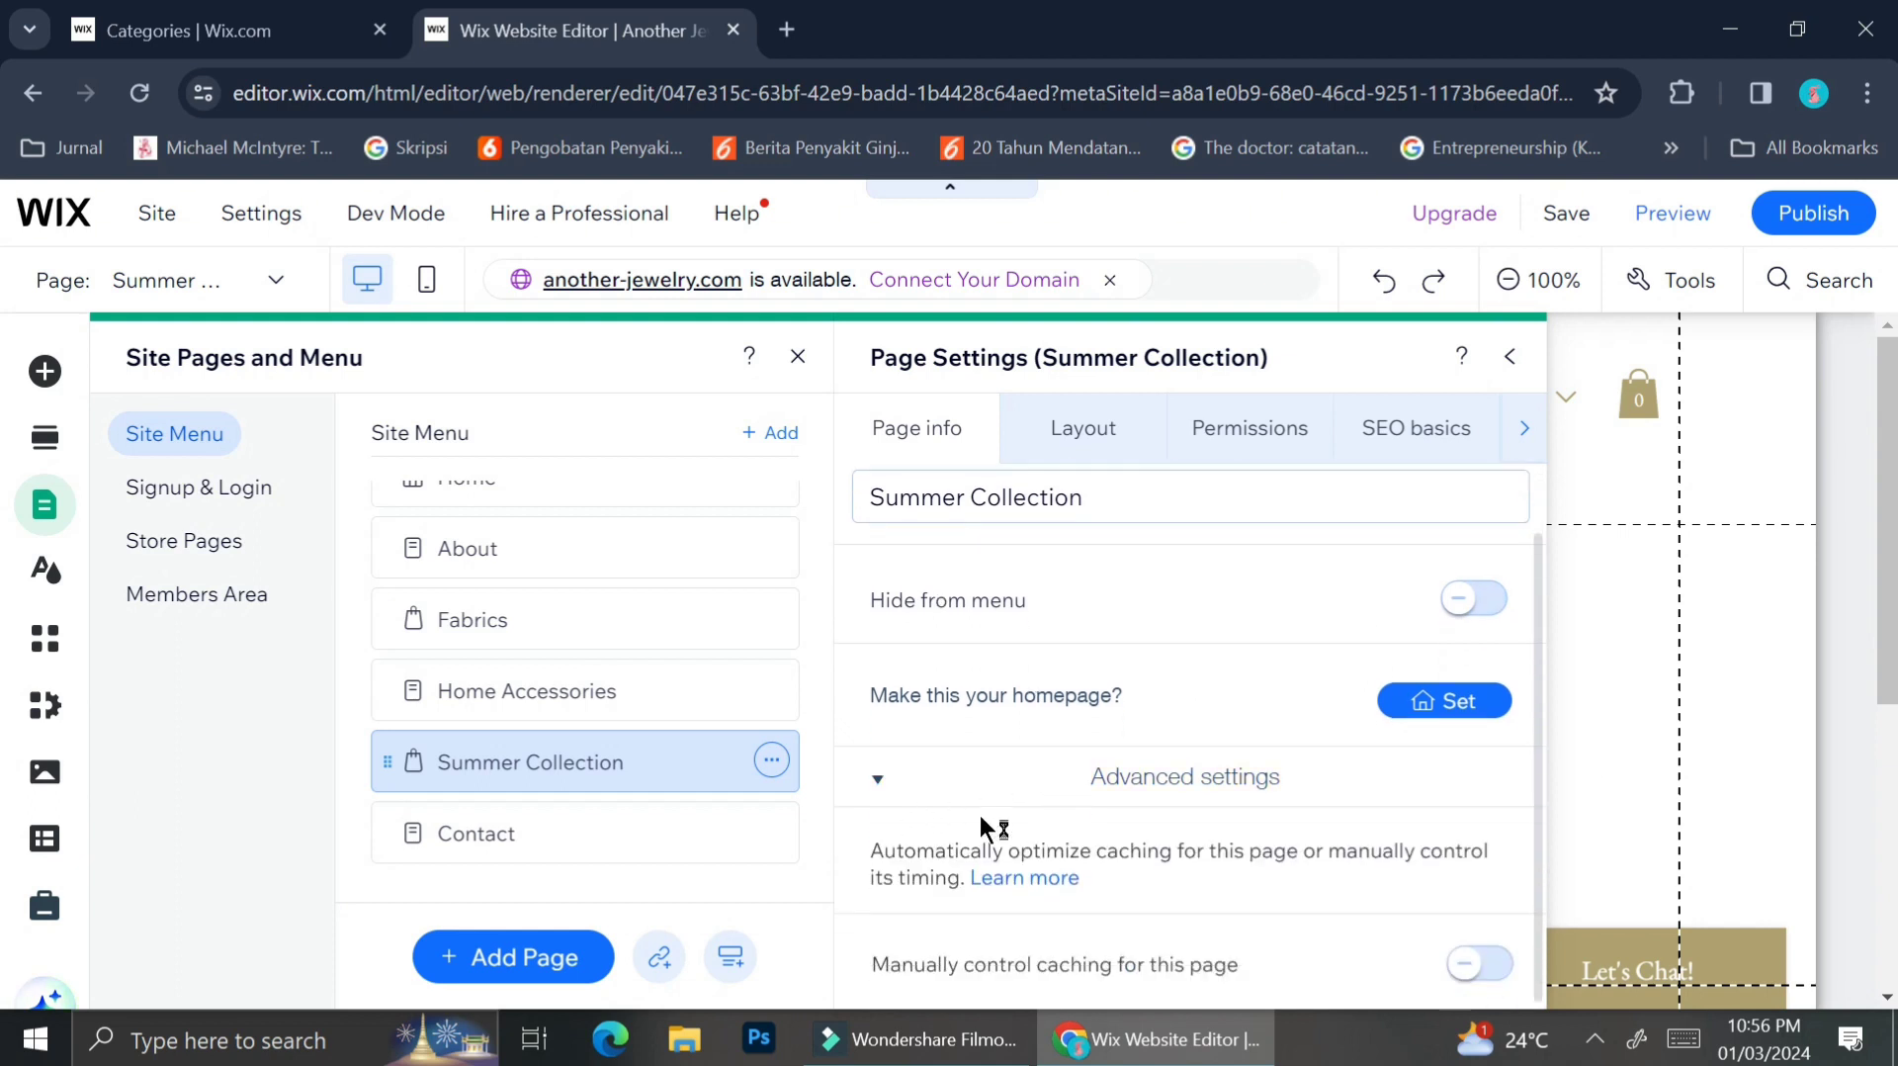
left_click(870, 781)
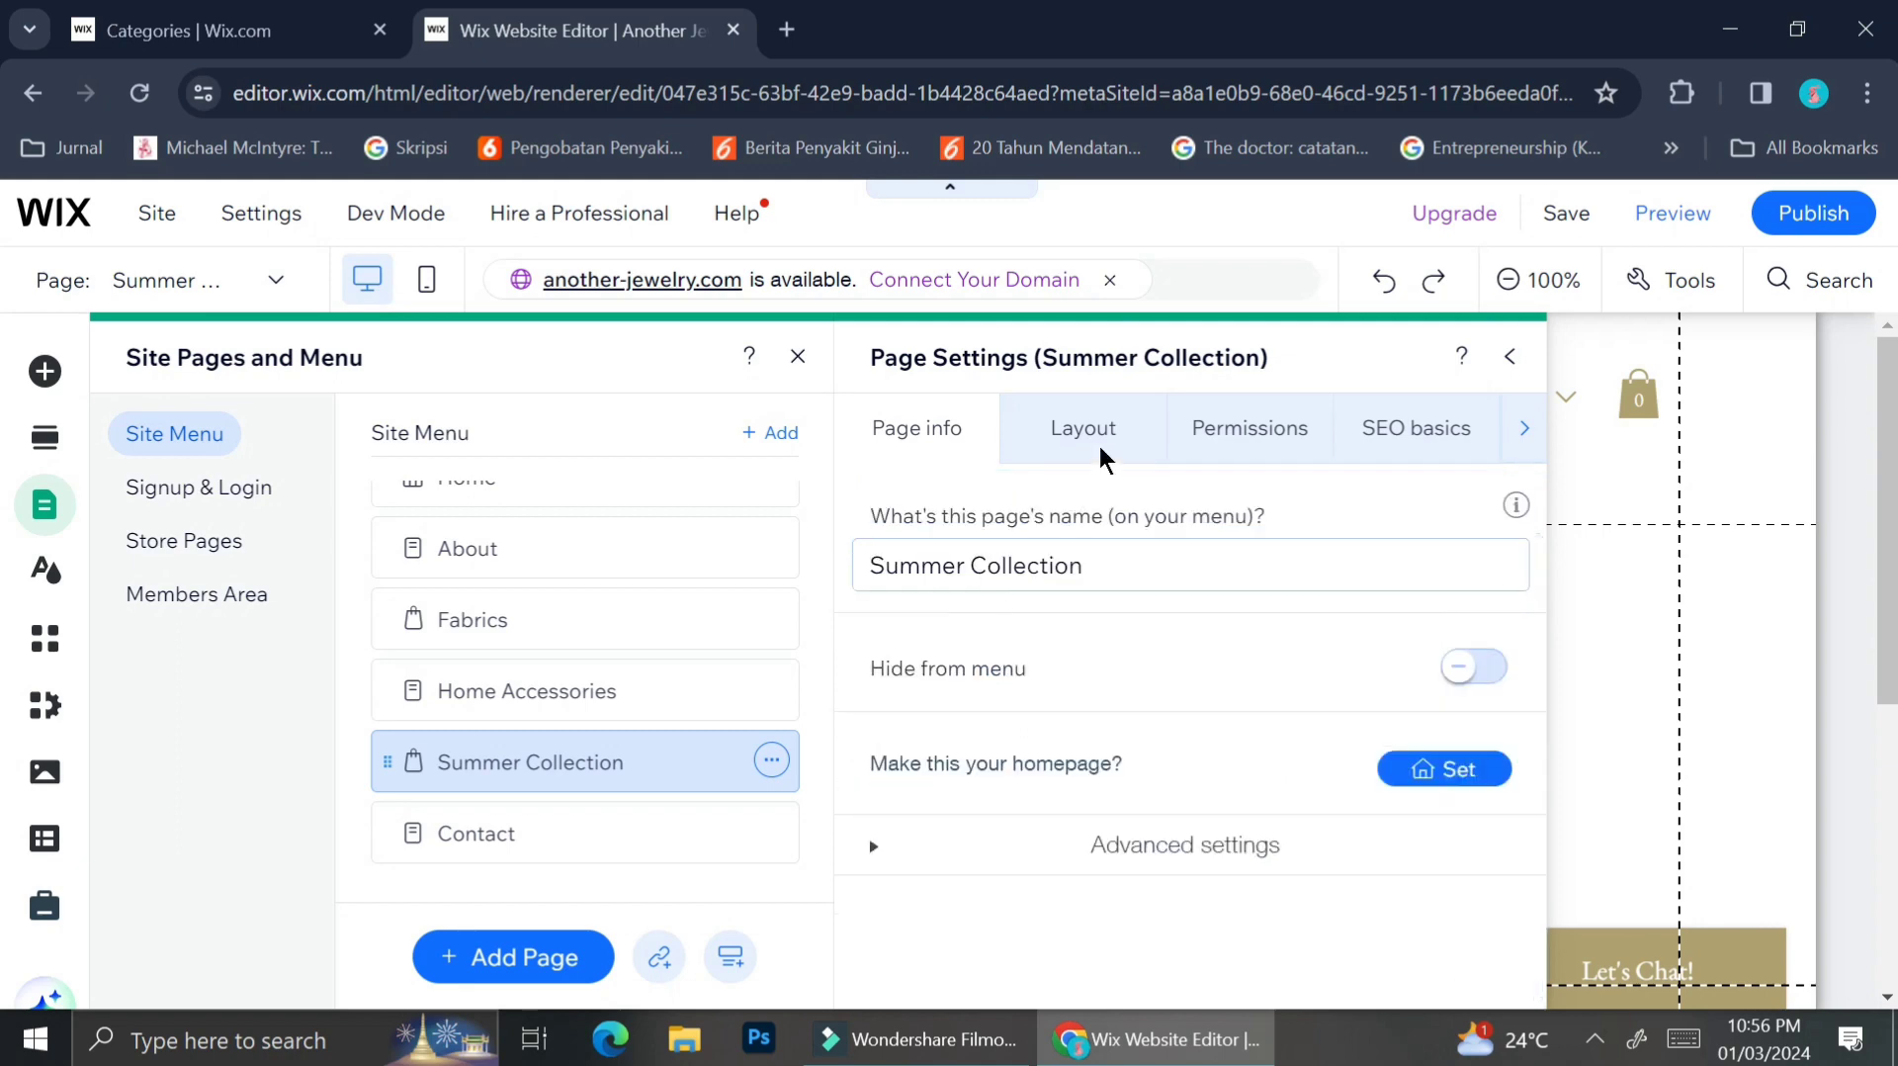
left_click(1114, 449)
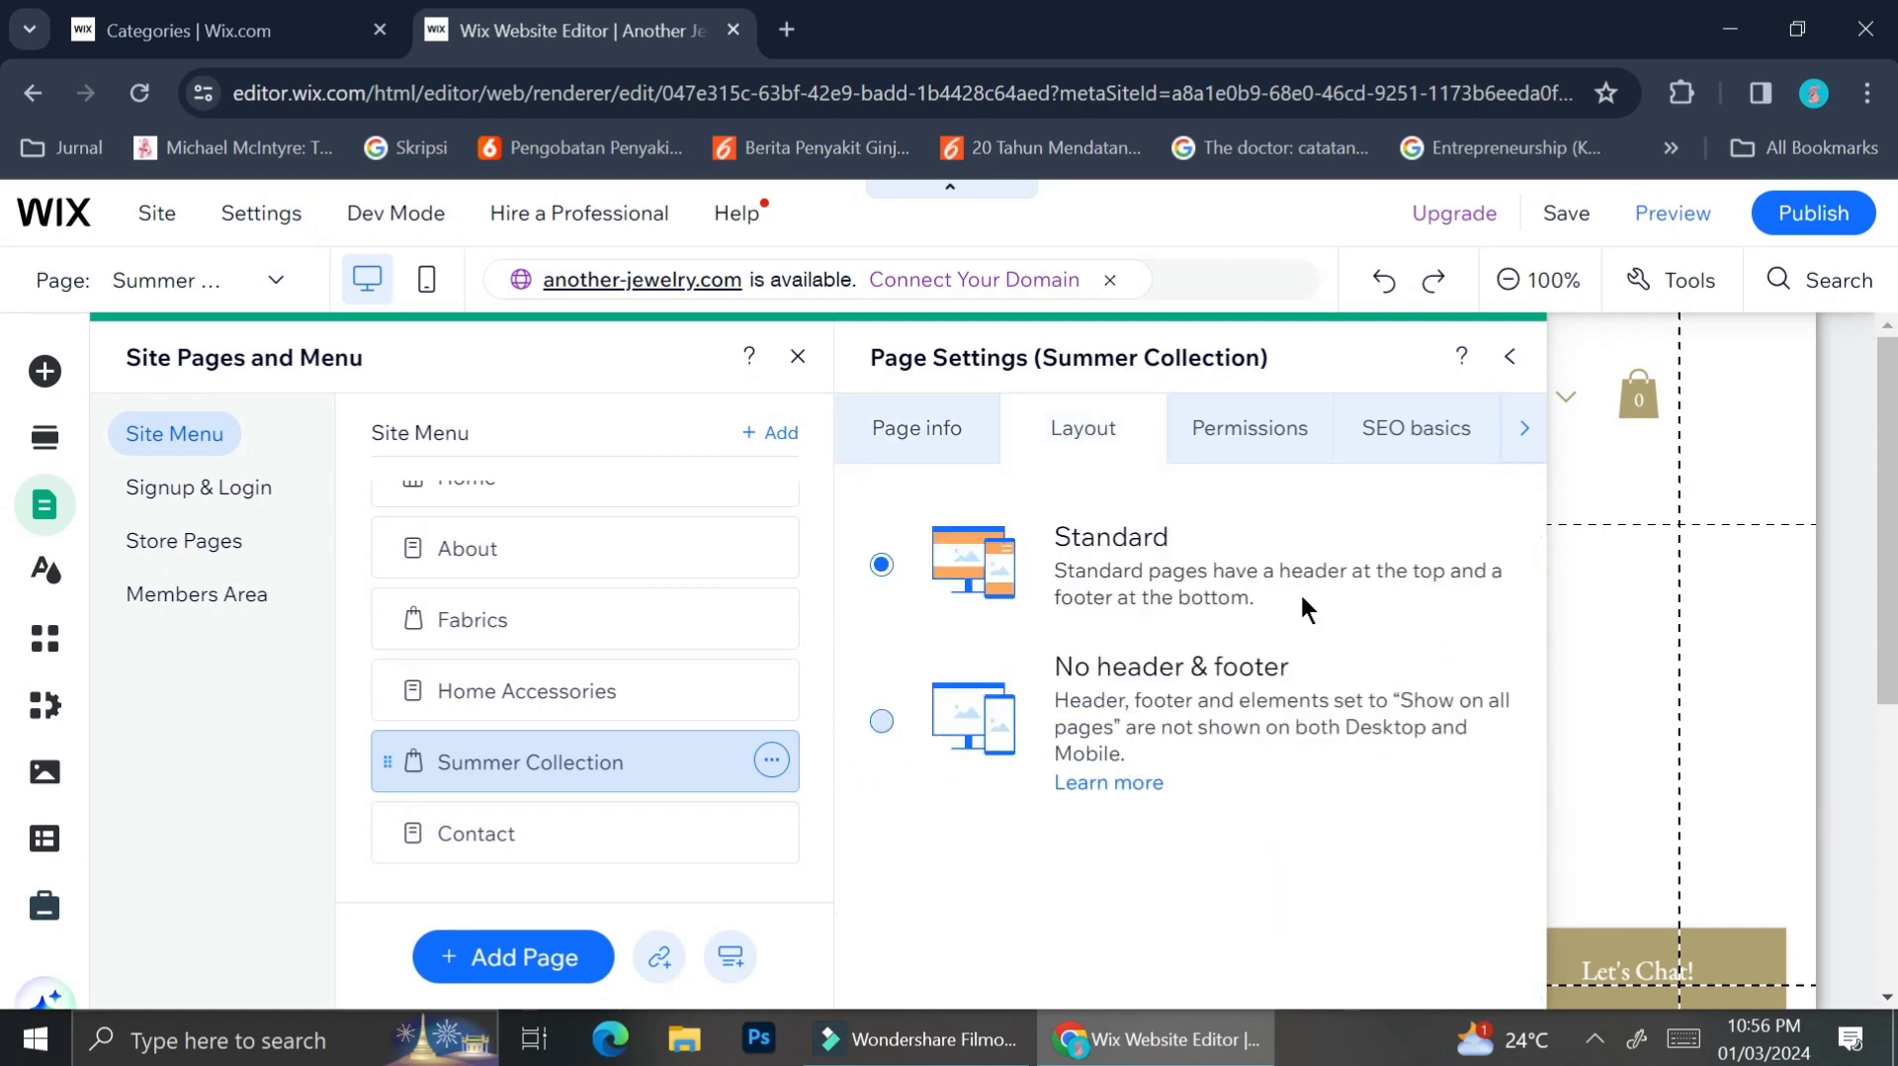
left_click(1250, 452)
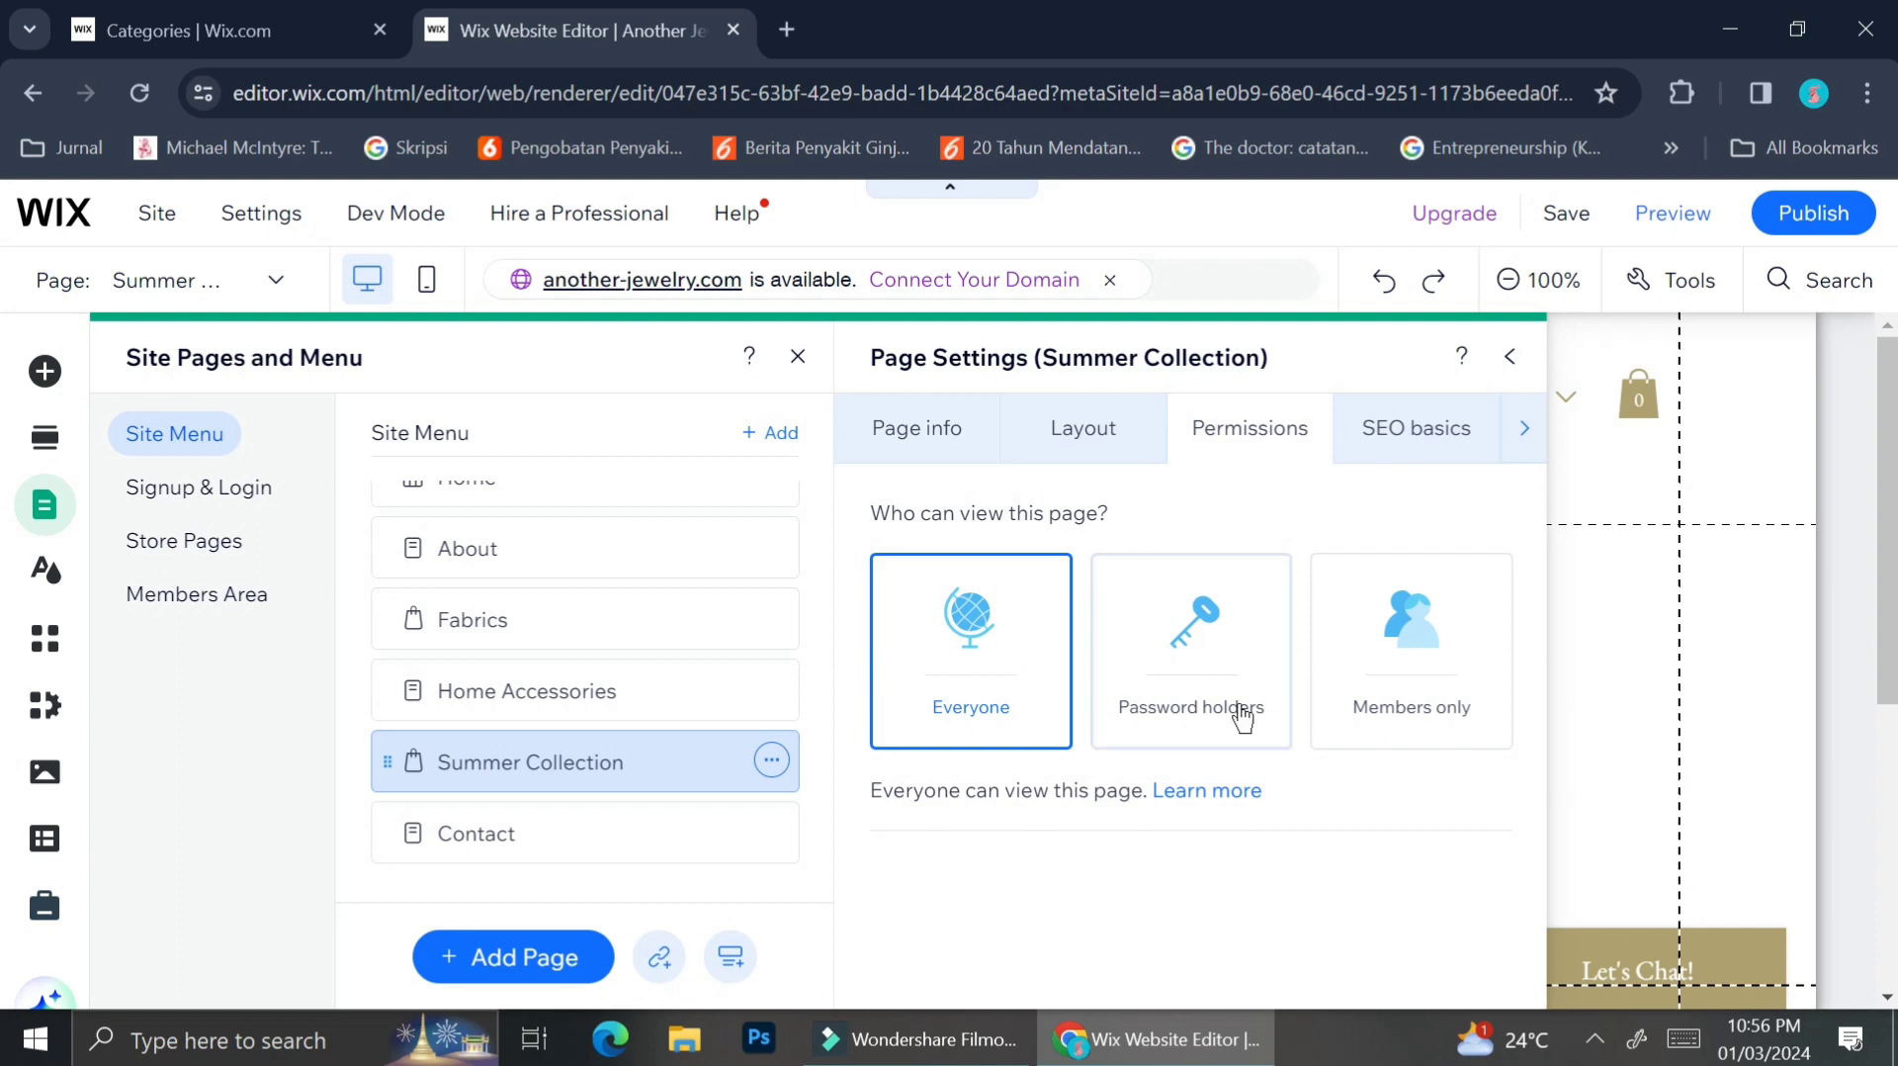
left_click(1444, 432)
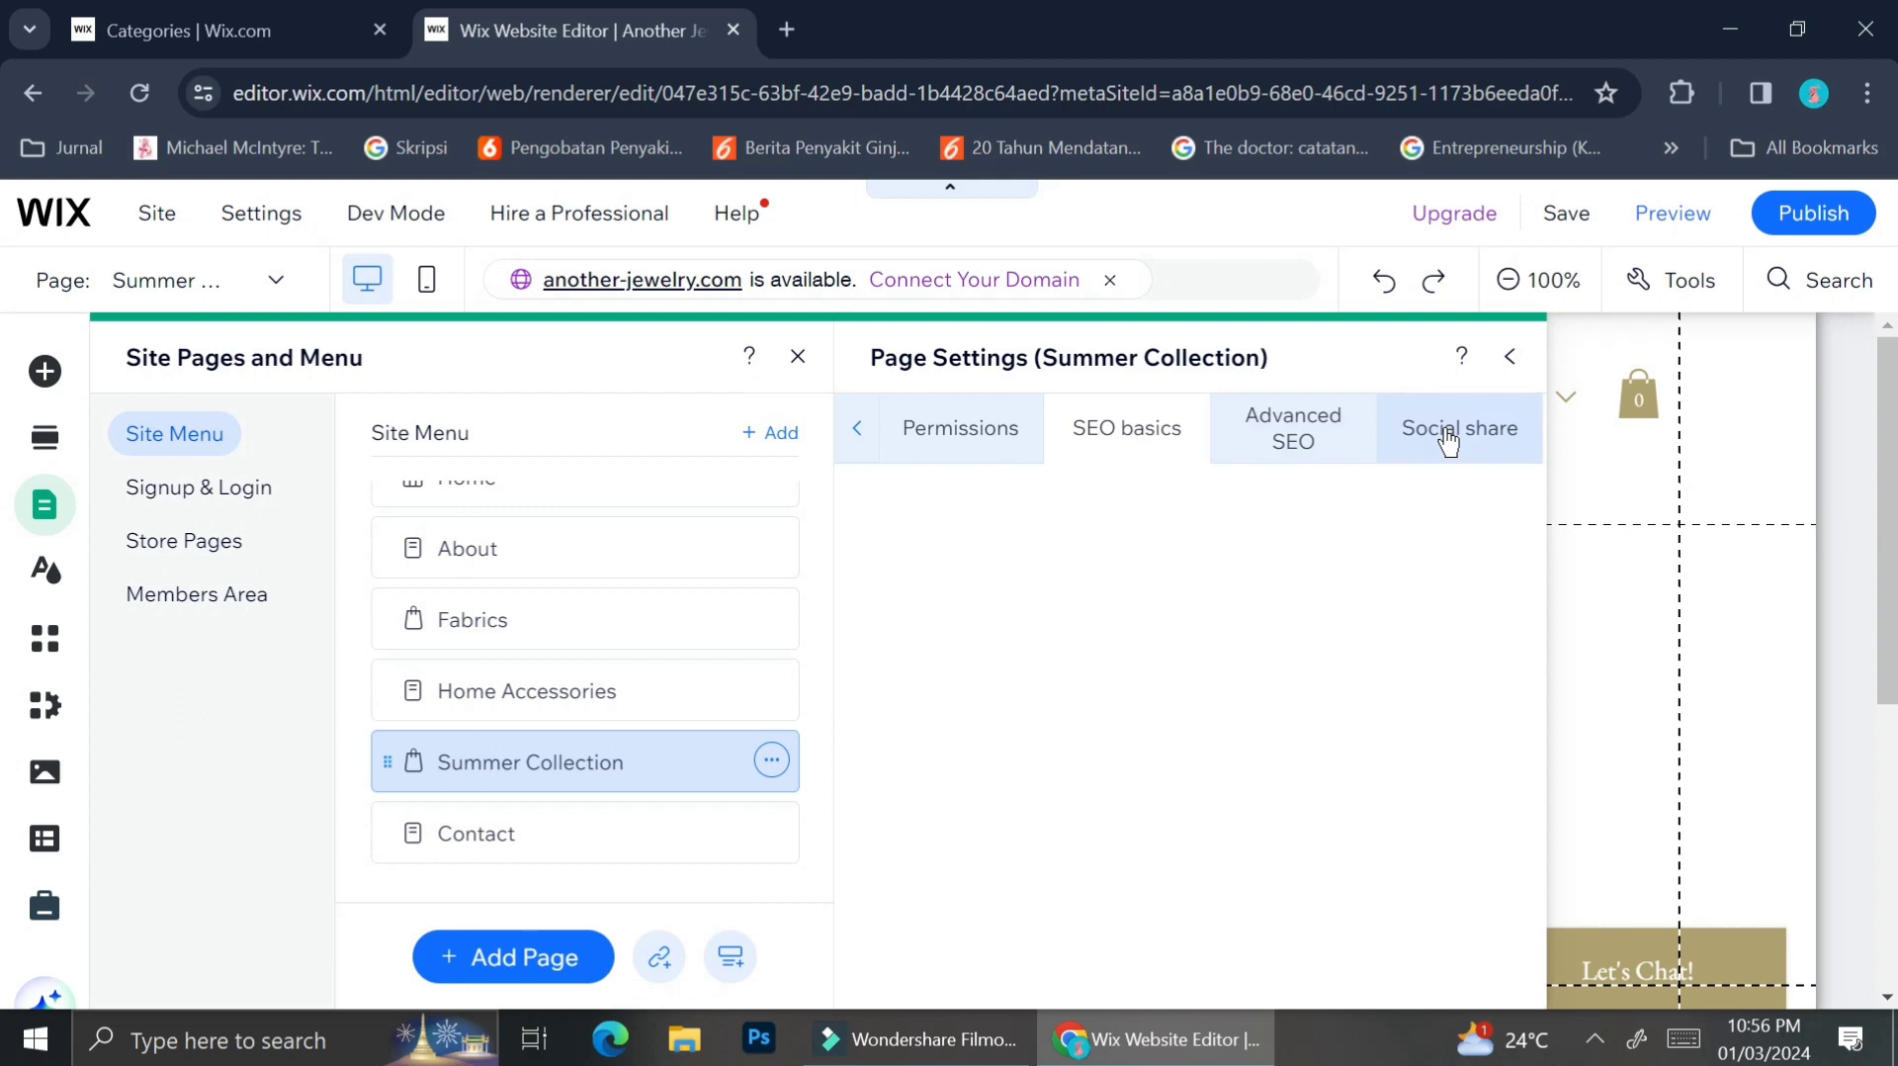
left_click(1338, 439)
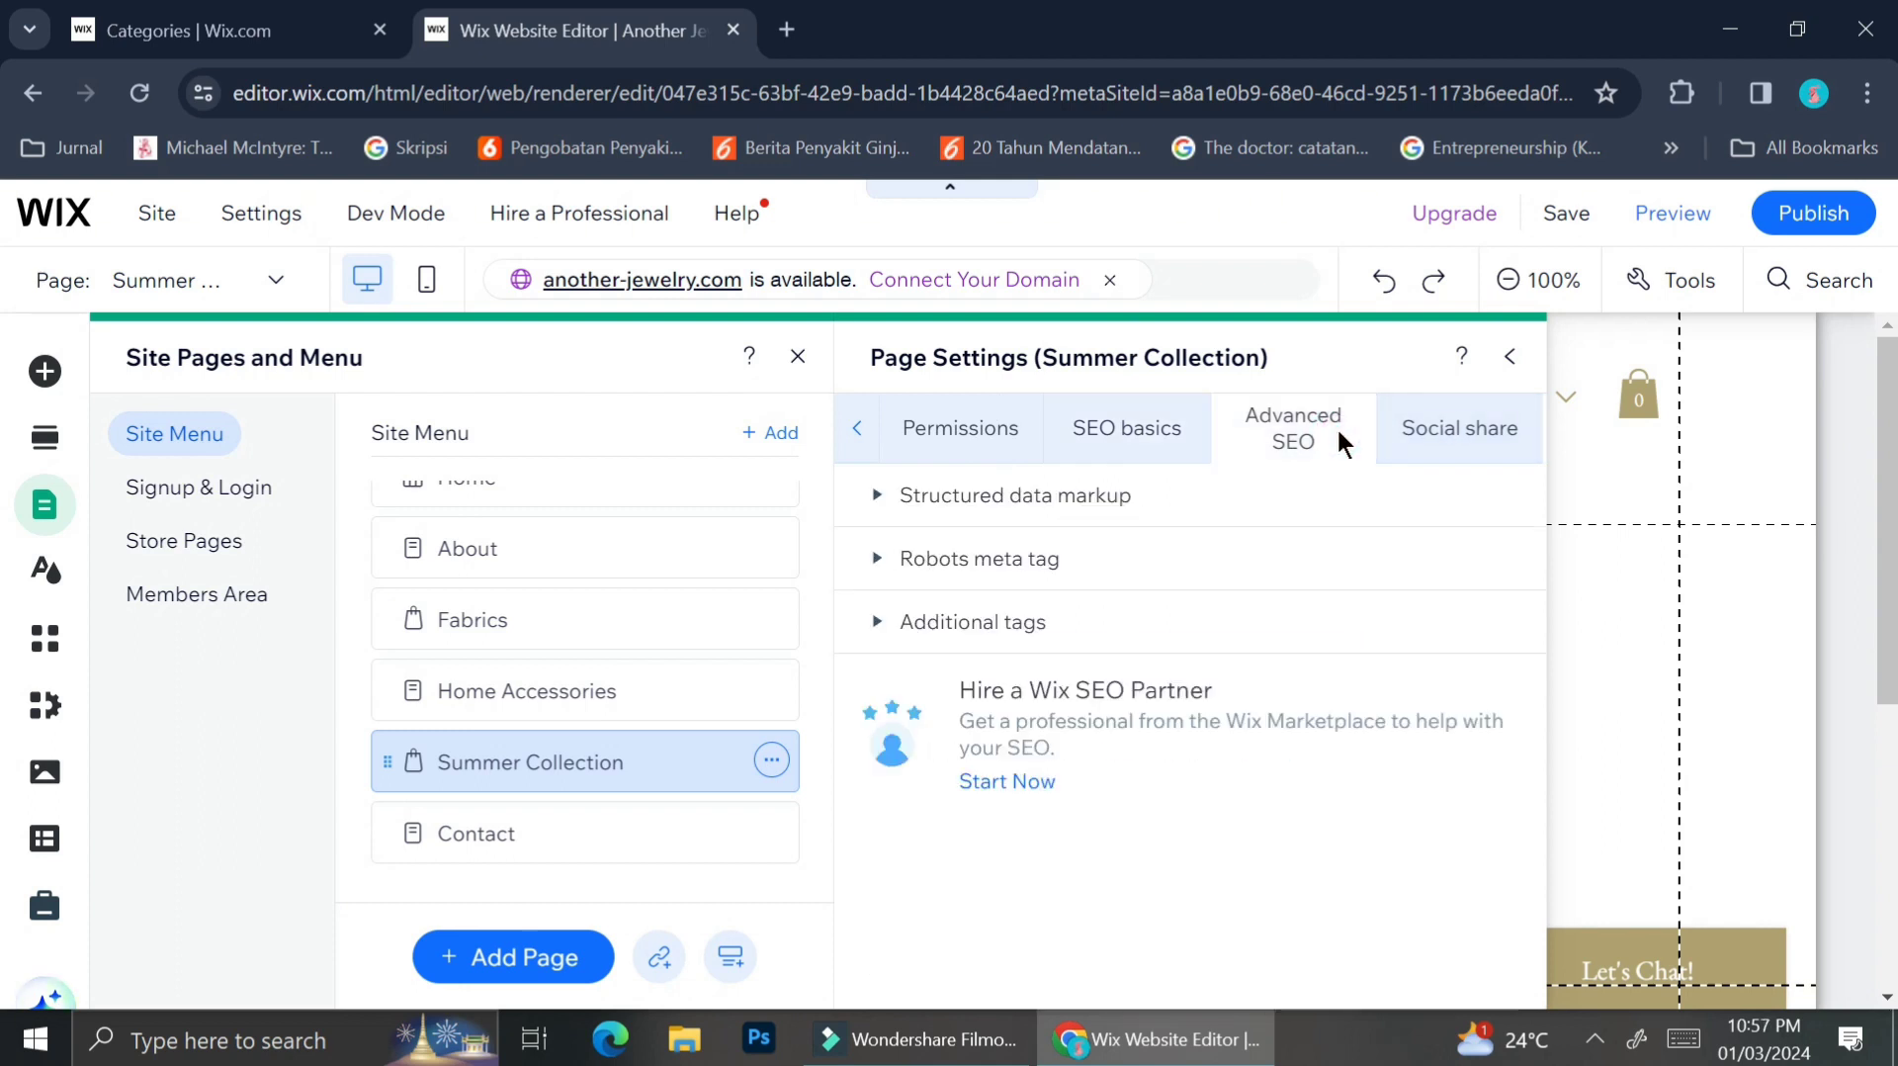
left_click(1424, 447)
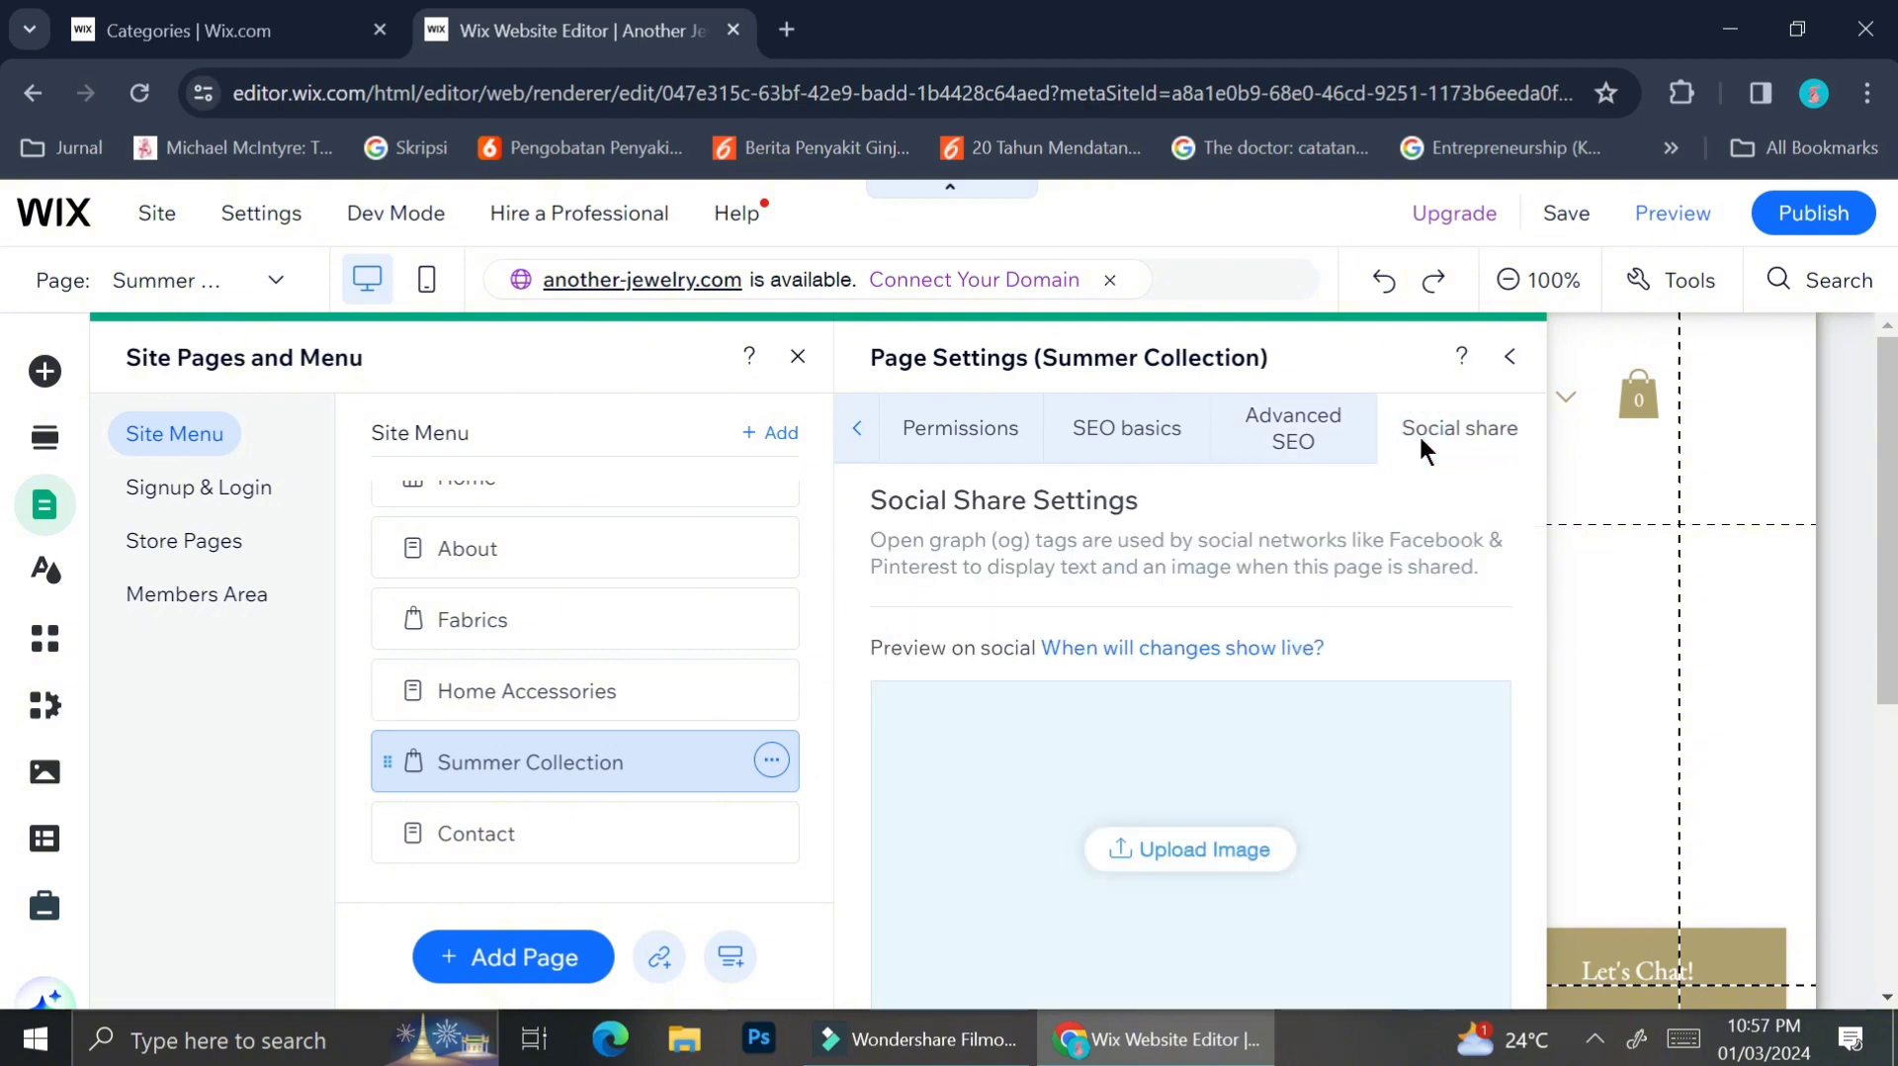
left_click(1510, 358)
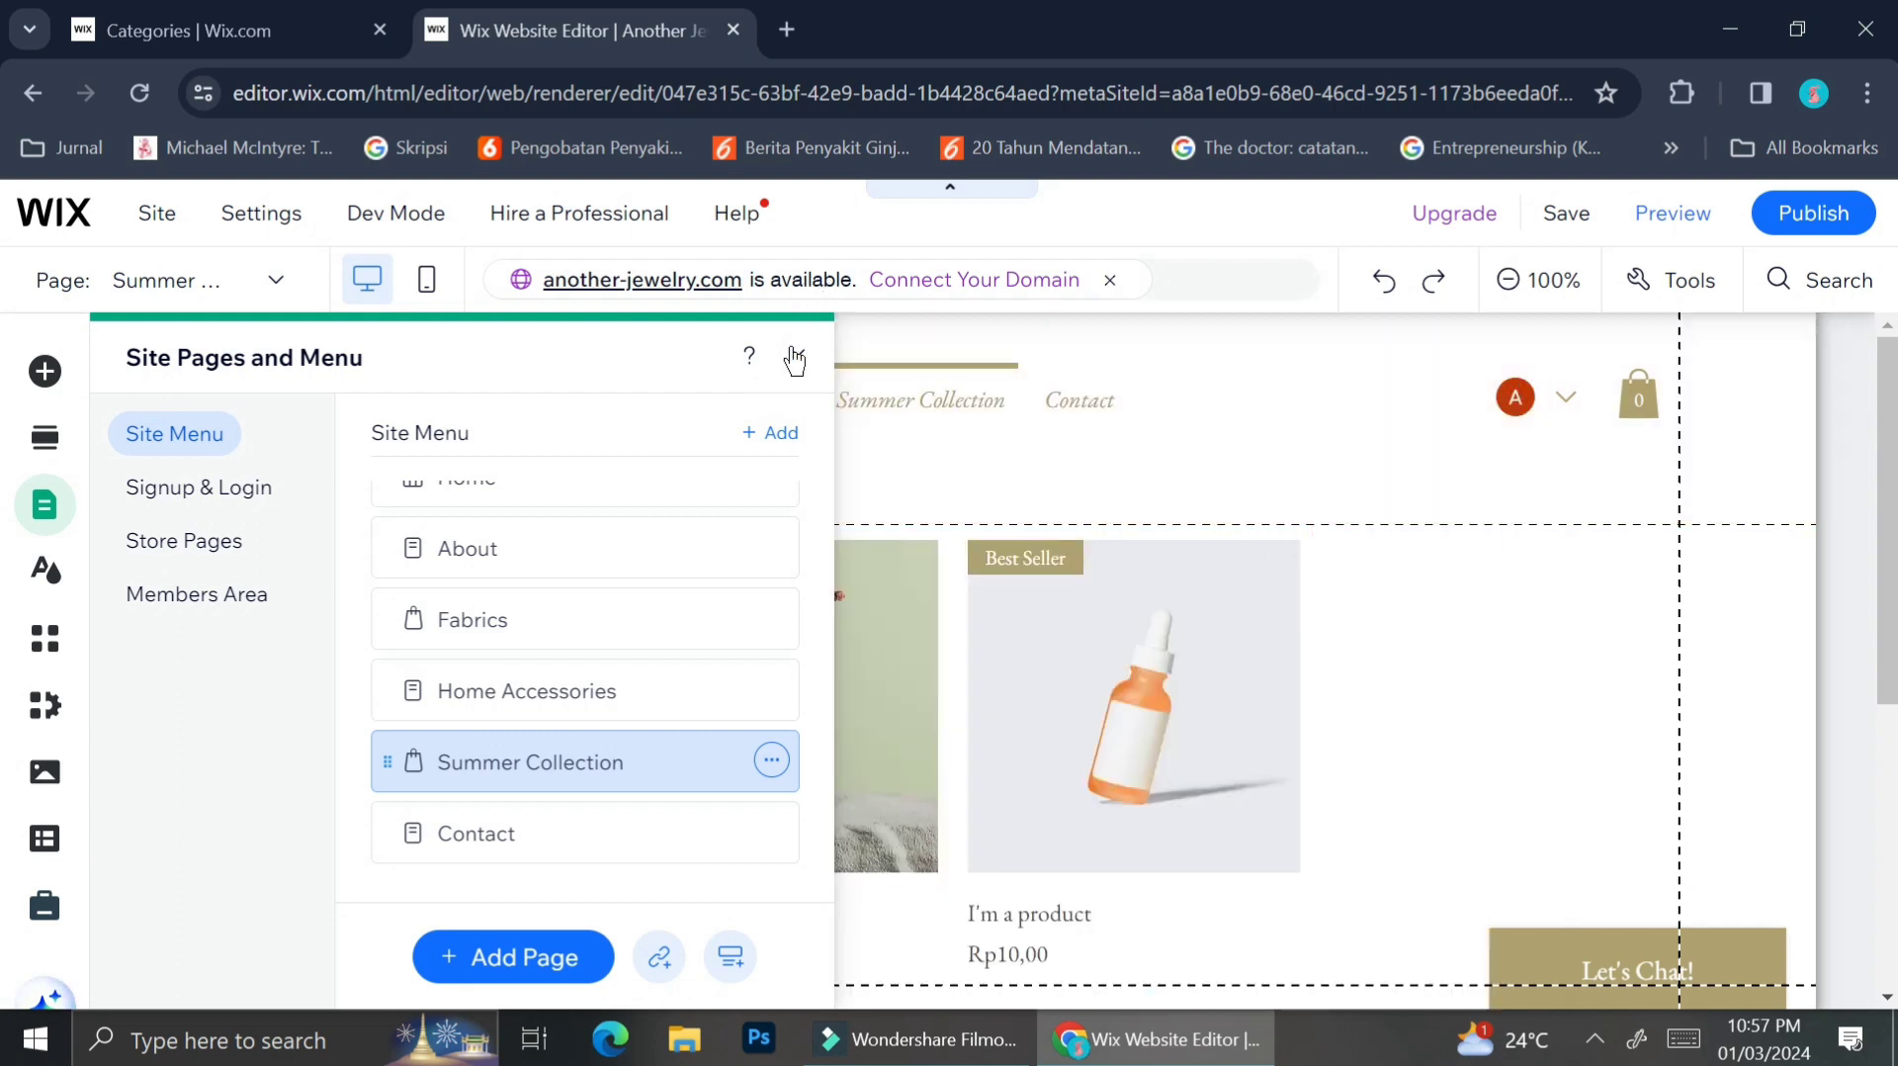
left_click(796, 358)
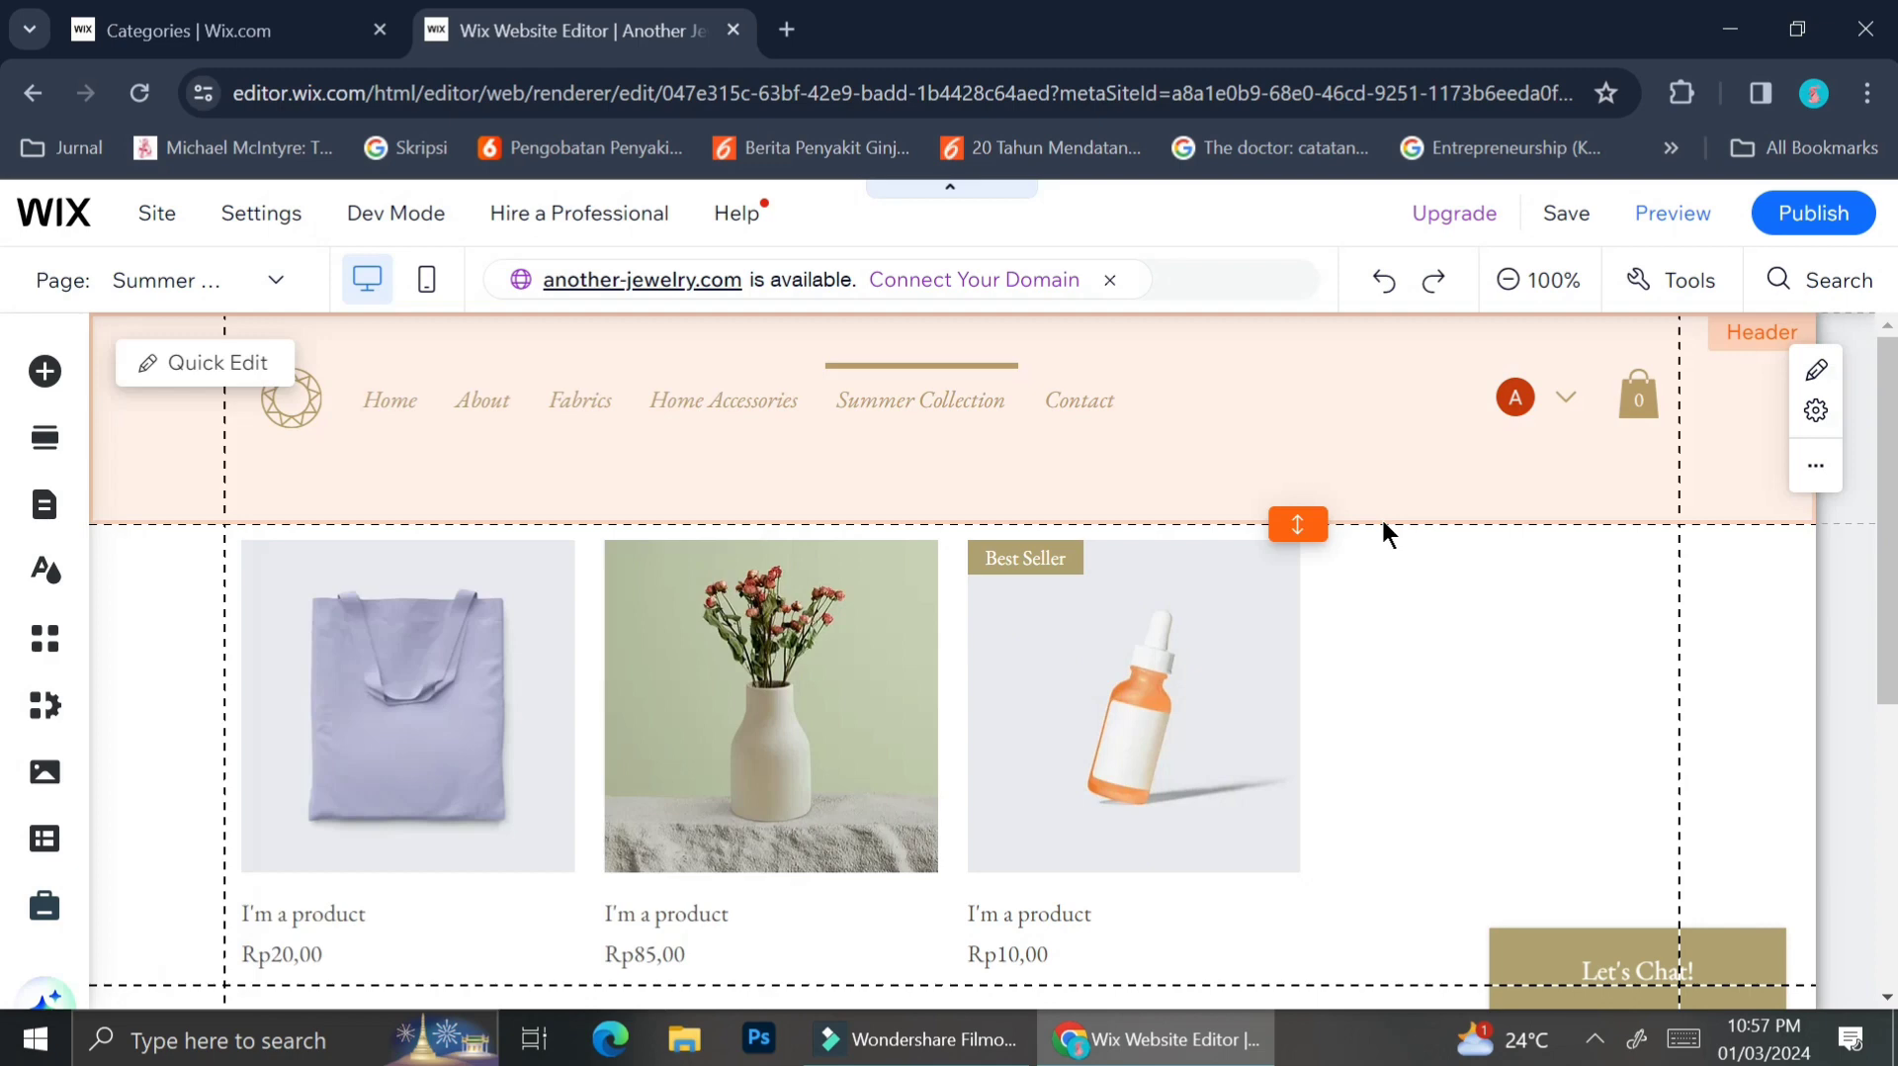